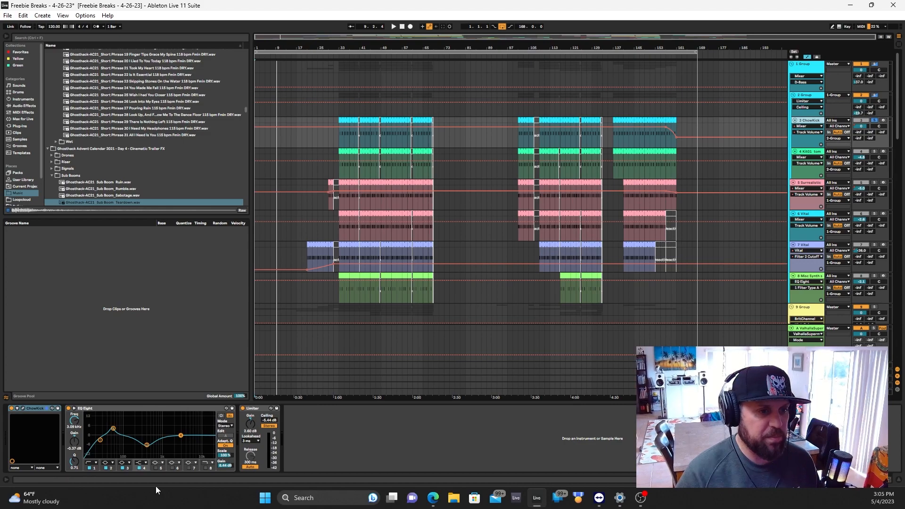
Review the ChowKick plug-in's settings on track 3 and play the soloed kick from bar 33
{"action": "left_click", "coordinate": [22, 409]}
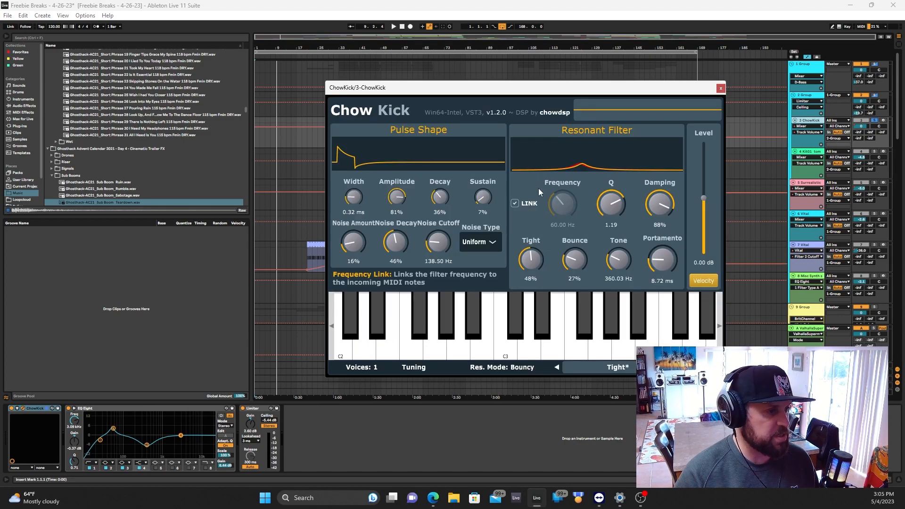
{"action": "left_click_drag", "start_coordinate": [591, 91], "coordinate": [559, 54]}
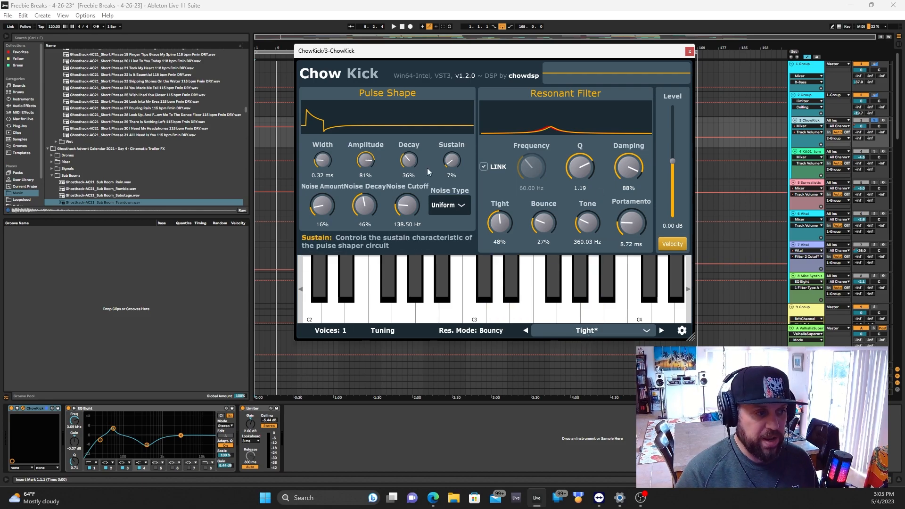
{"action": "left_click", "coordinate": [688, 52]}
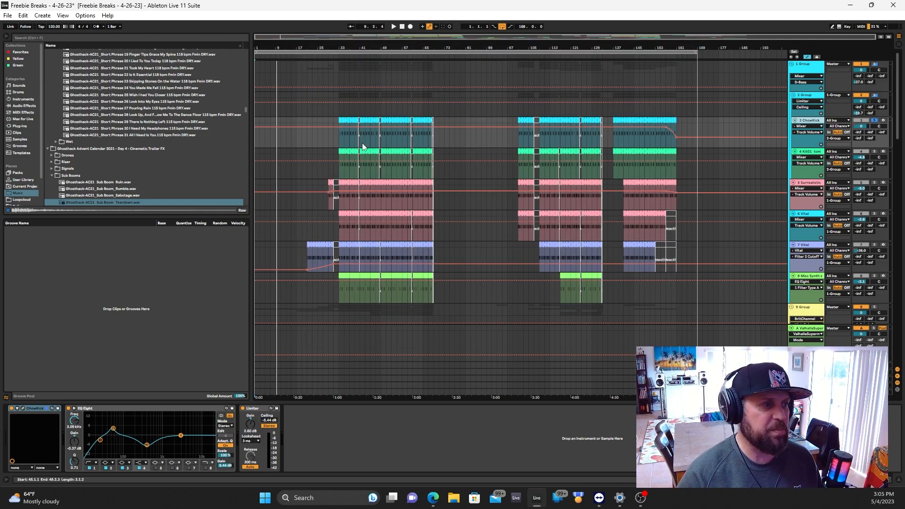
{"action": "left_click", "coordinate": [338, 143]}
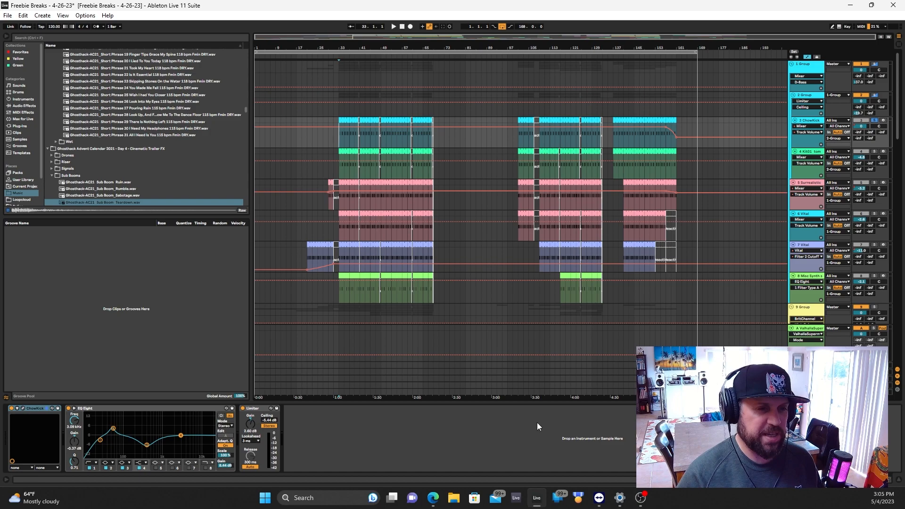
{"action": "key", "text": "space"}
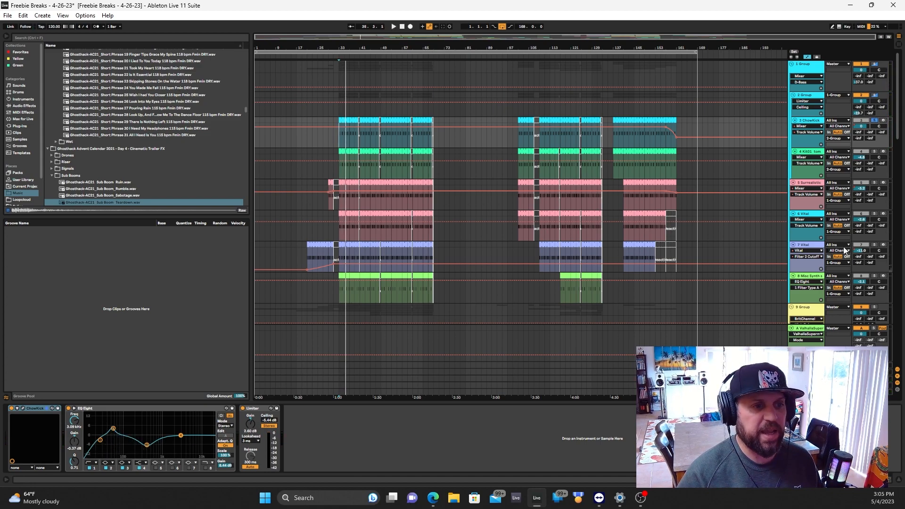
Locate the Kit01 tom sample in the musicradar-berlin-beat-samples browser folder and play its track soloed
{"action": "left_click", "coordinate": [817, 156]}
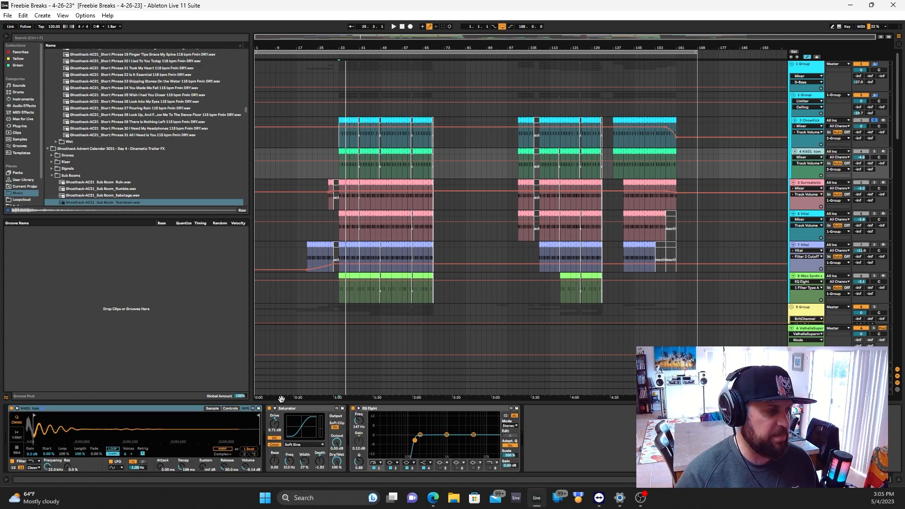
{"action": "right_click", "coordinate": [154, 432]}
{"action": "left_click", "coordinate": [162, 443]}
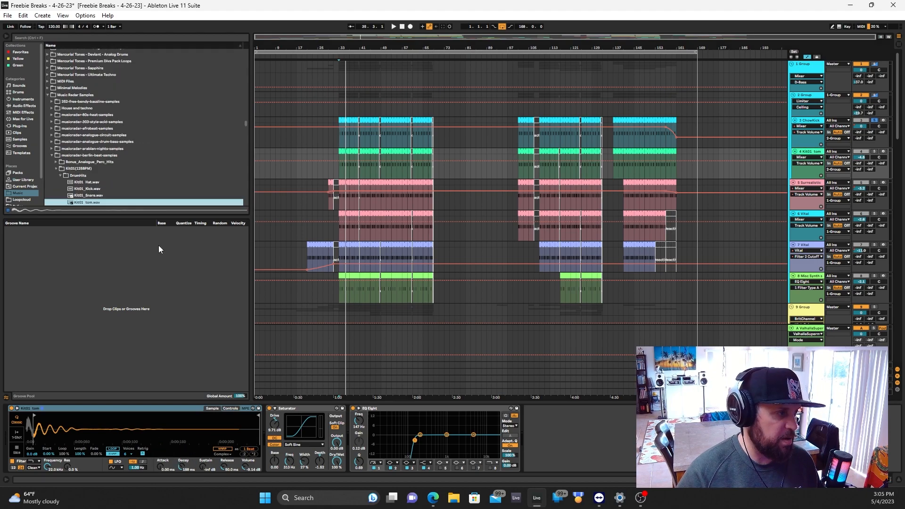
{"action": "left_click", "coordinate": [78, 155]}
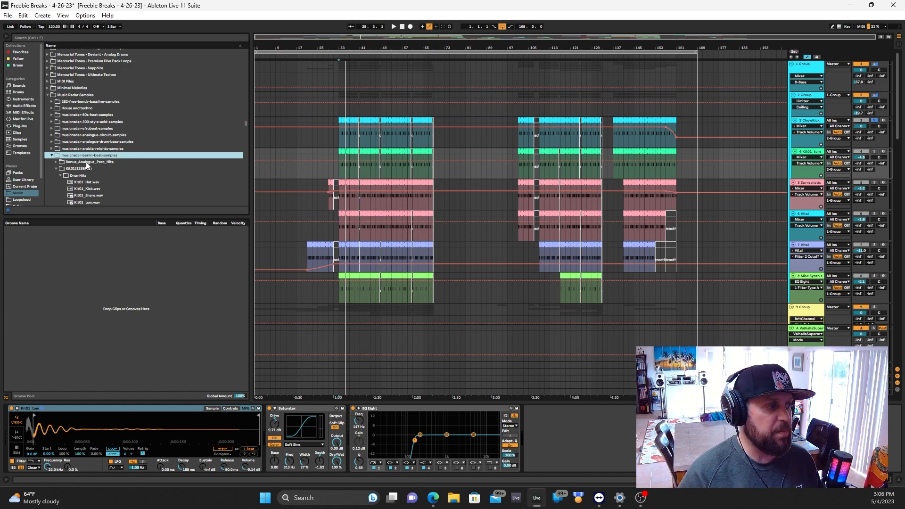
{"action": "scroll", "coordinate": [104, 179], "scroll_direction": "down", "scroll_amount": 1}
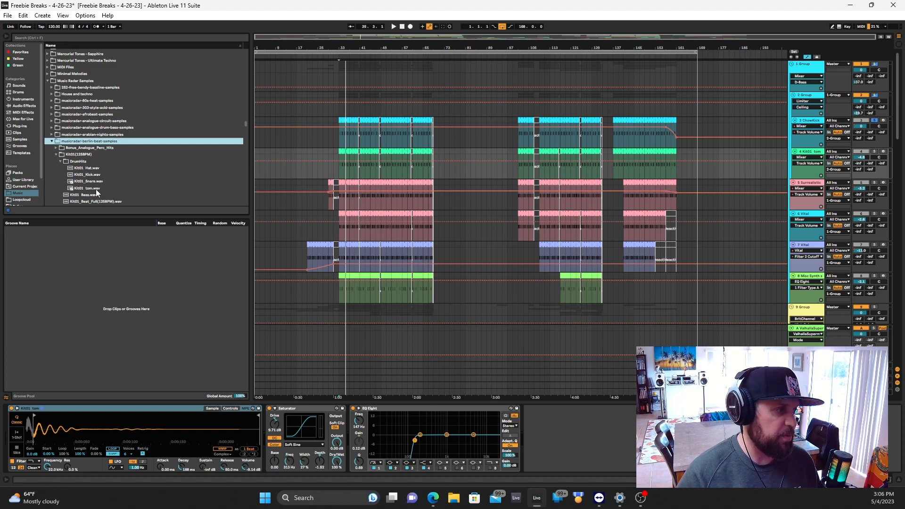
{"action": "left_click", "coordinate": [94, 189]}
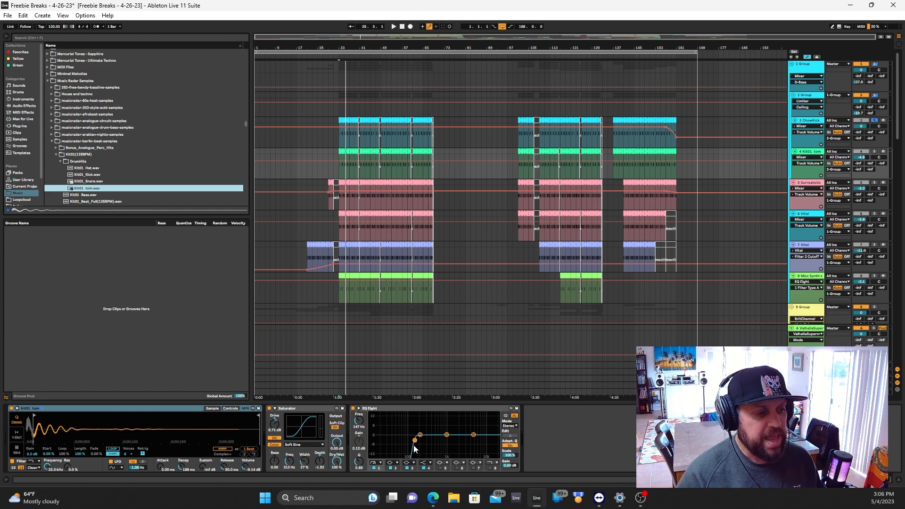
{"action": "left_click", "coordinate": [873, 152]}
{"action": "key", "text": "space"}
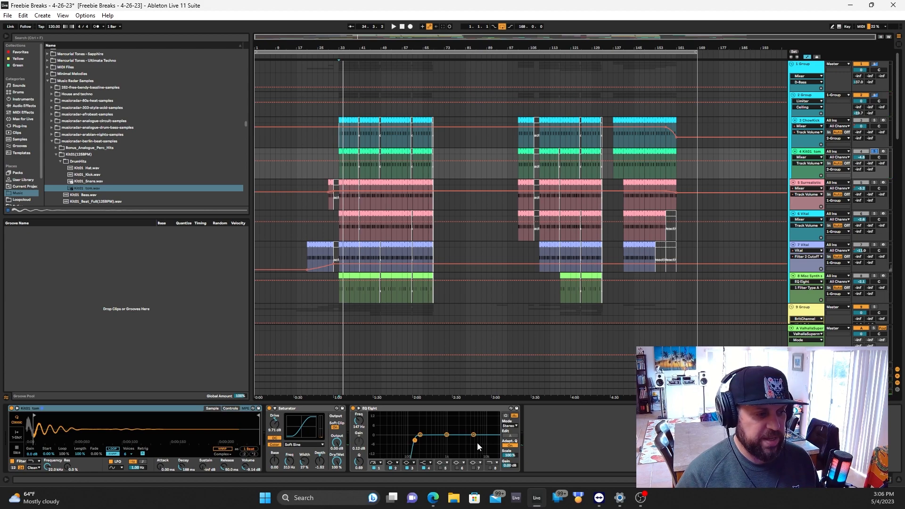
Display the device chain of 2 Group and play the group soloed
{"action": "left_click", "coordinate": [815, 98]}
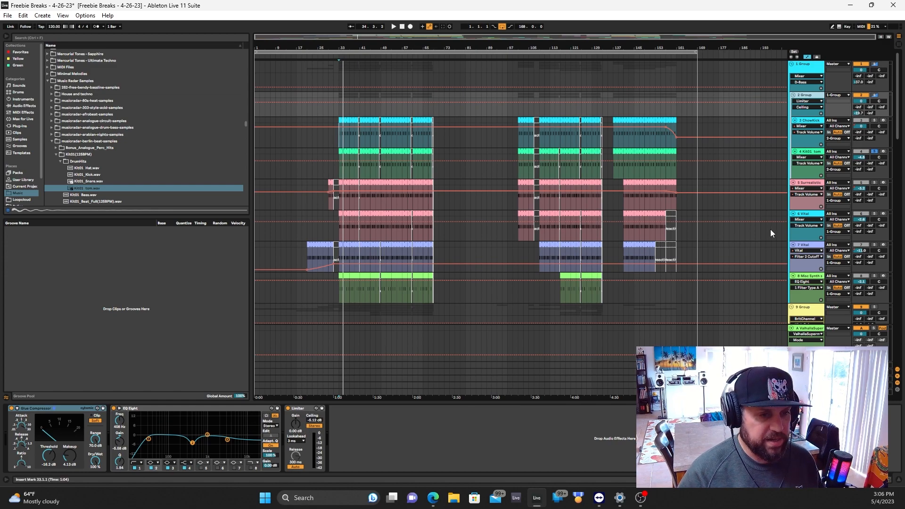
{"action": "left_click", "coordinate": [874, 95]}
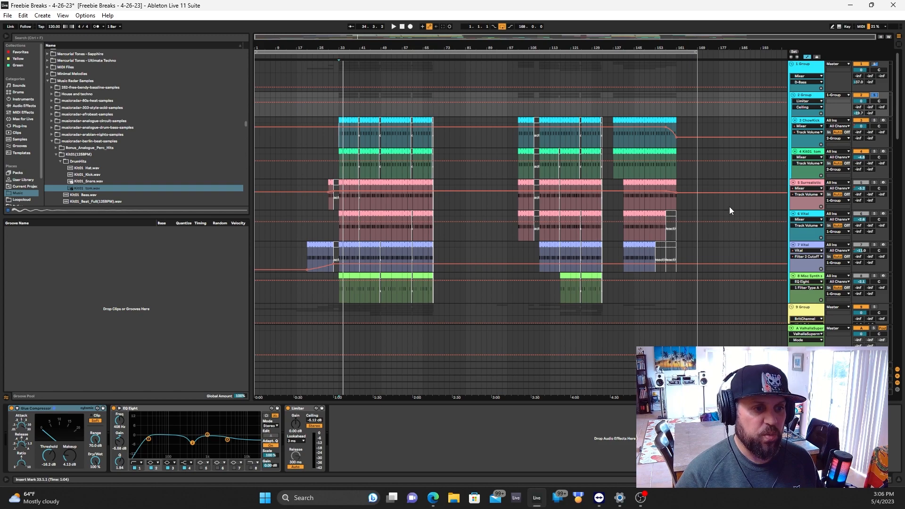
{"action": "key", "text": "space"}
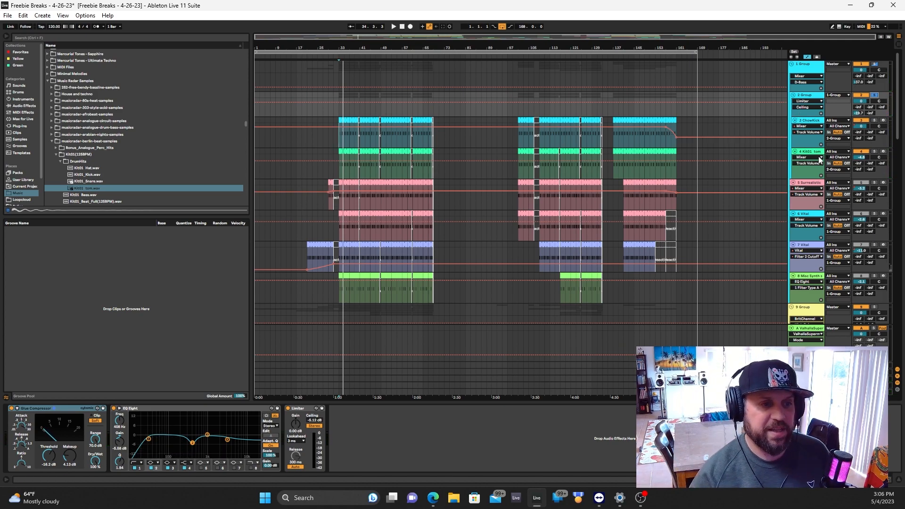
Review the Surrealistic MG-1 Plus synth on track 5 and play its track soloed
{"action": "left_click", "coordinate": [810, 185]}
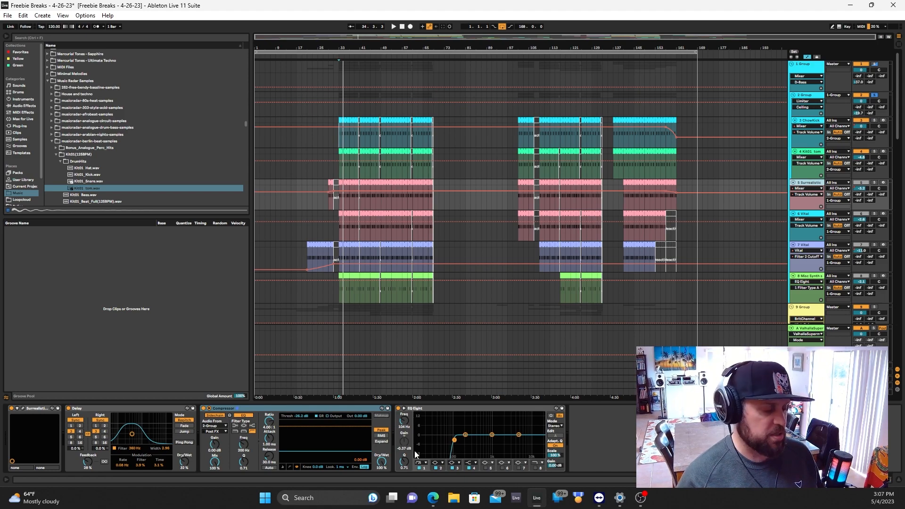
{"action": "left_click", "coordinate": [23, 408]}
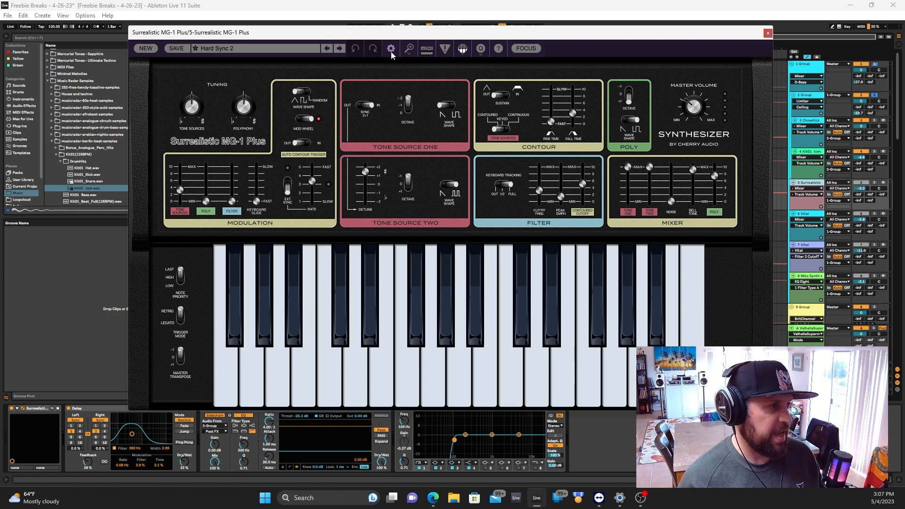
{"action": "left_click_drag", "start_coordinate": [388, 37], "coordinate": [400, 39]}
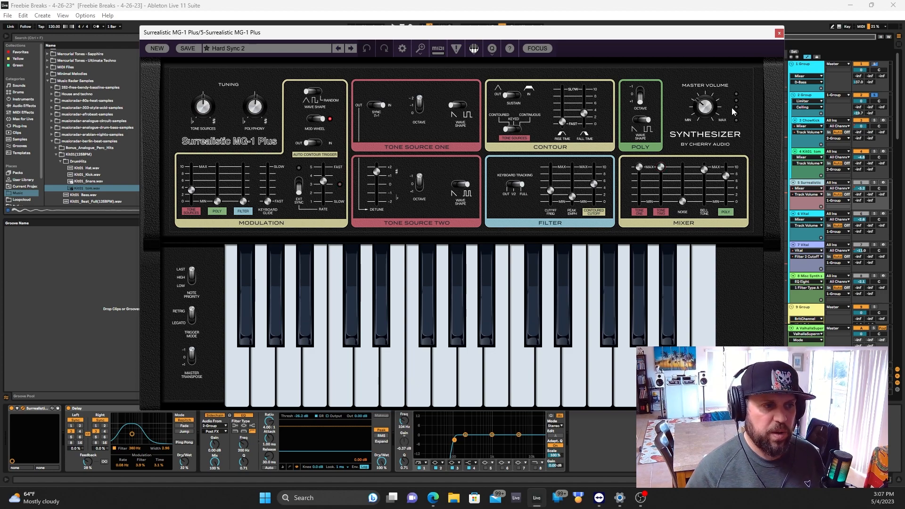
{"action": "left_click", "coordinate": [779, 33]}
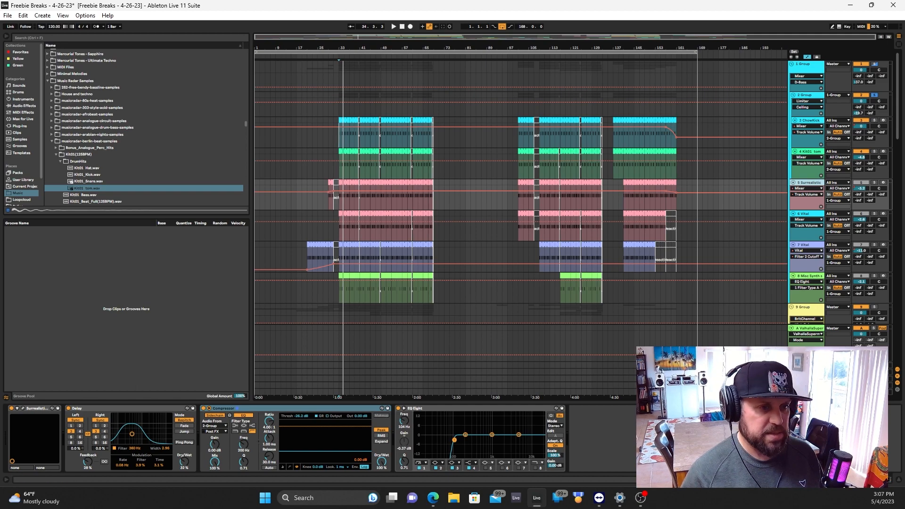
{"action": "left_click", "coordinate": [874, 183]}
{"action": "key", "text": "space"}
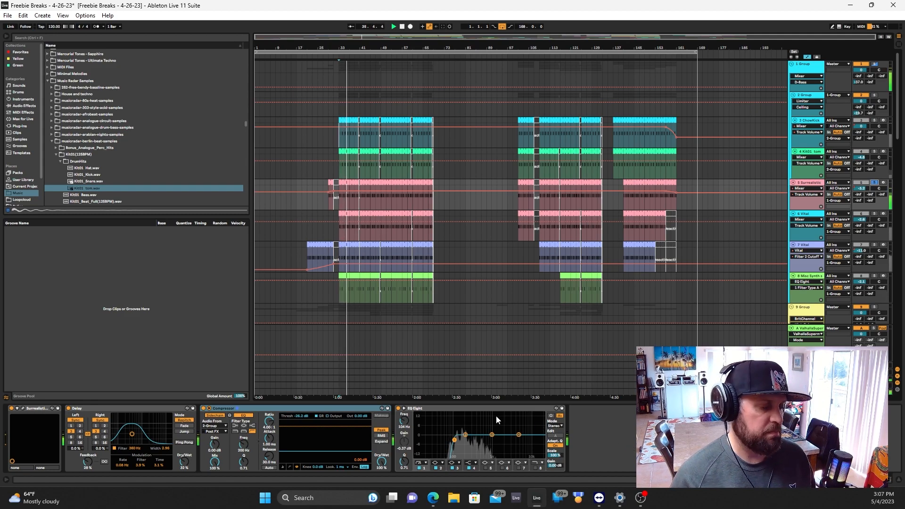
{"action": "left_click", "coordinate": [149, 408]}
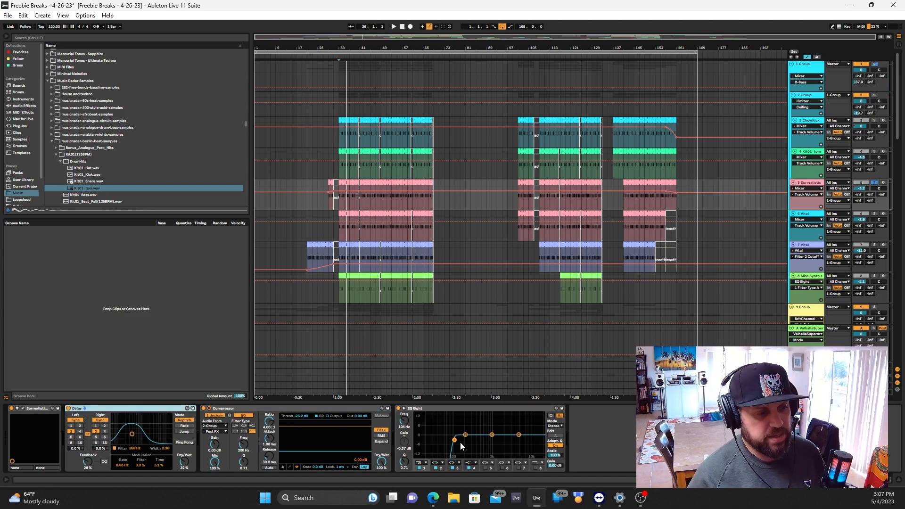
Solo the Vital track 6 and review its synth's voice settings
{"action": "left_click", "coordinate": [809, 214]}
{"action": "left_click", "coordinate": [874, 213]}
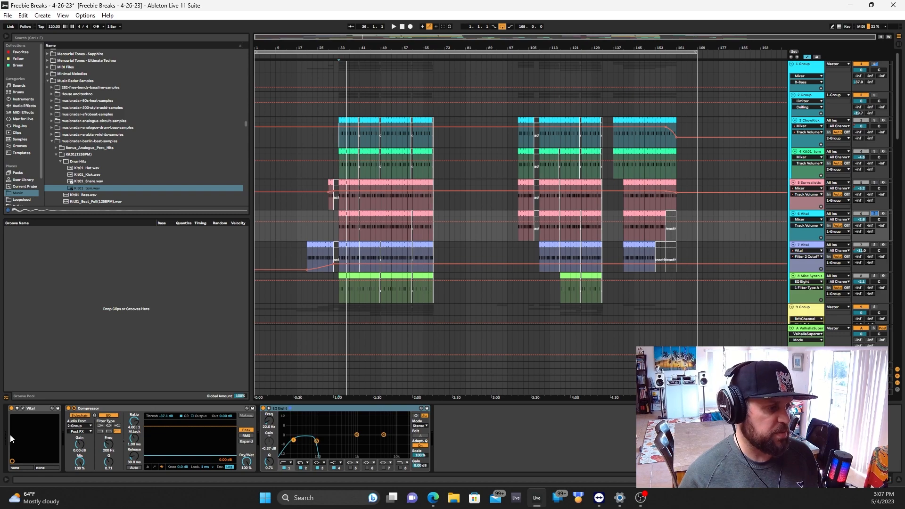
{"action": "left_click", "coordinate": [23, 408]}
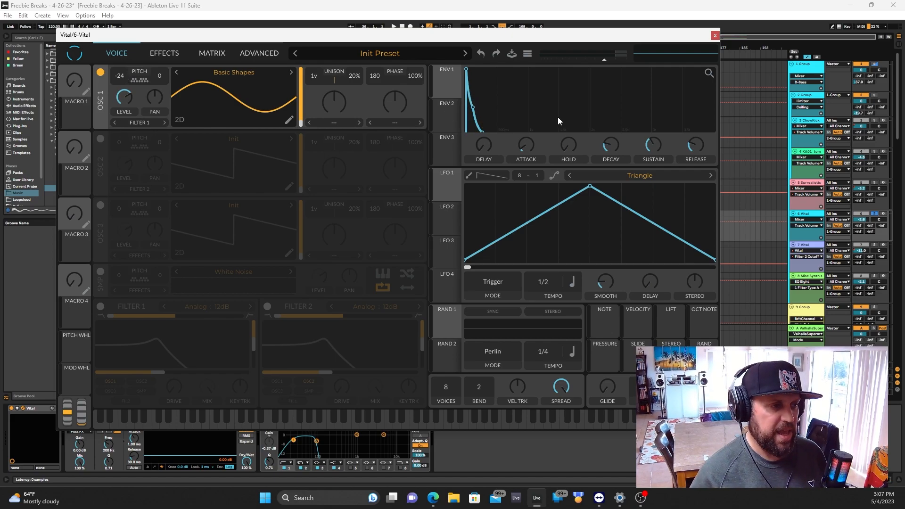
{"action": "left_click", "coordinate": [715, 35]}
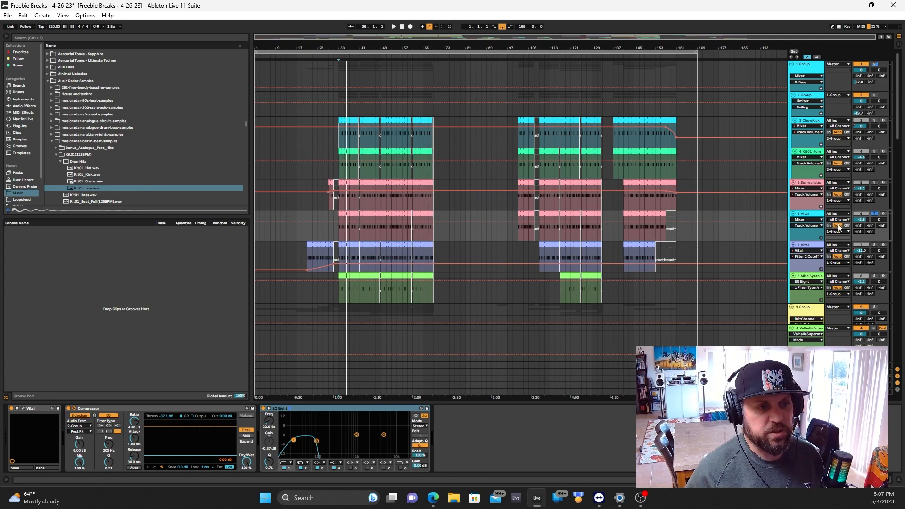
Play the Vital track 6 alone and together with the soloed Surrealistic MG-1 track
{"action": "key", "text": "space"}
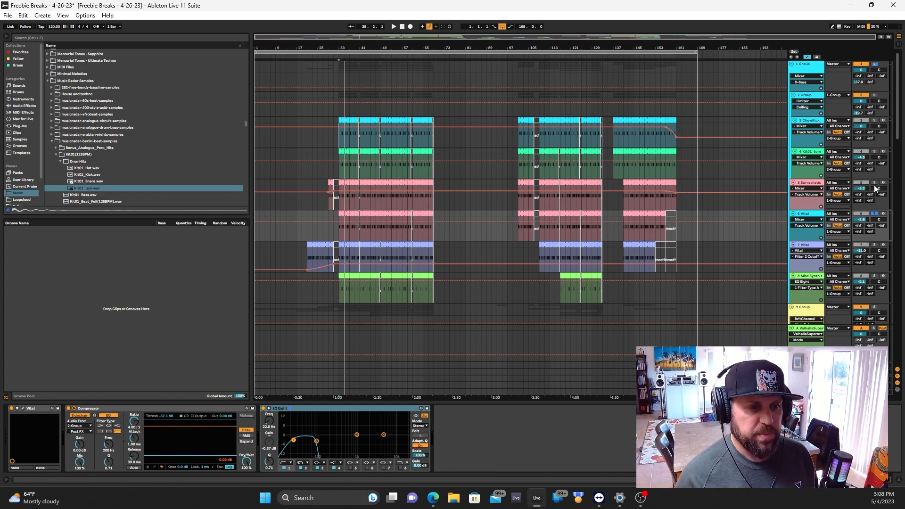
{"action": "key", "text": "space"}
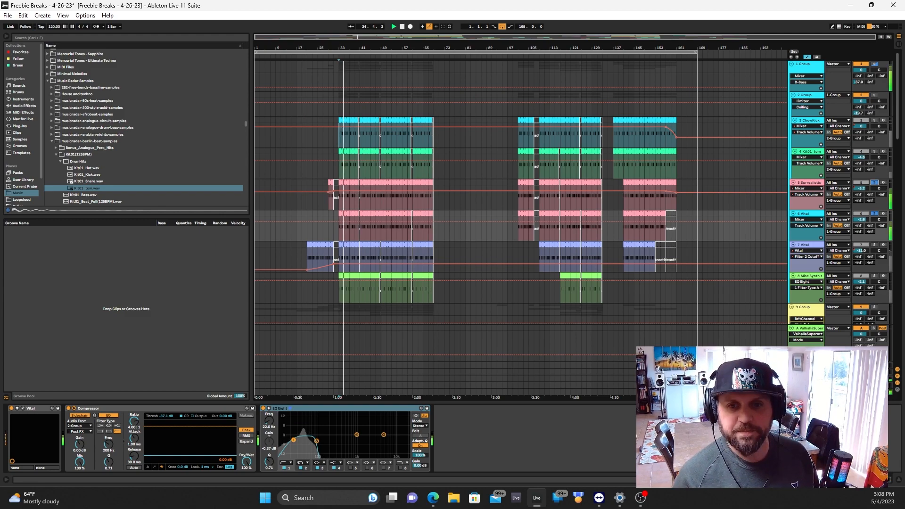
{"action": "key", "text": "space"}
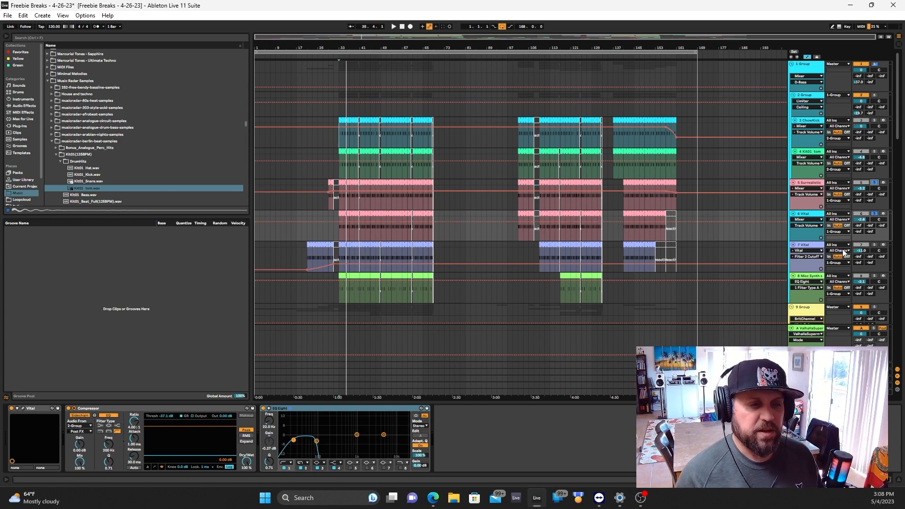
Solo the Vital track 7, review its synth's voice and effects settings, and play it
{"action": "left_click", "coordinate": [808, 247]}
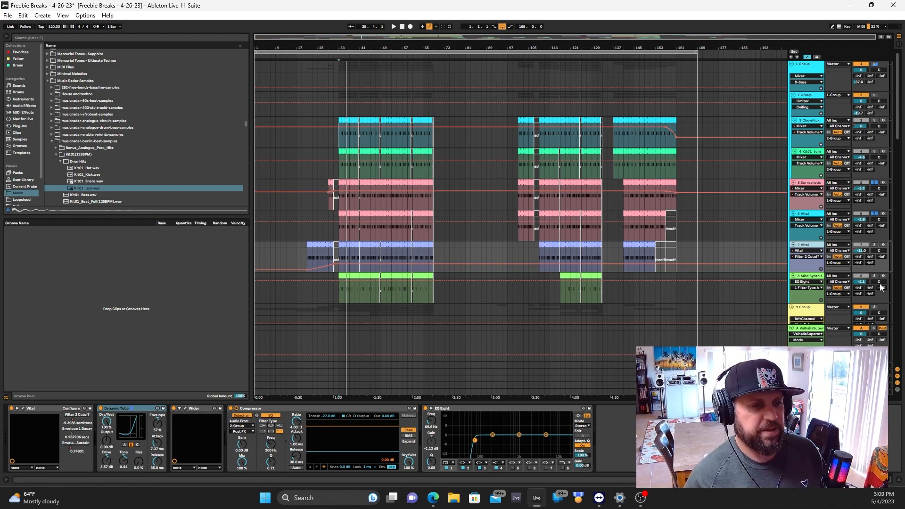
{"action": "left_click", "coordinate": [874, 245]}
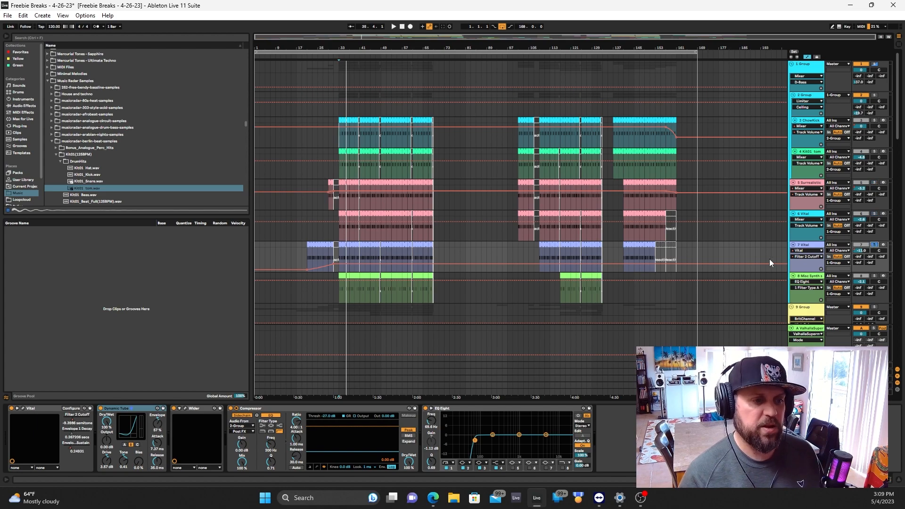
{"action": "left_click", "coordinate": [23, 409]}
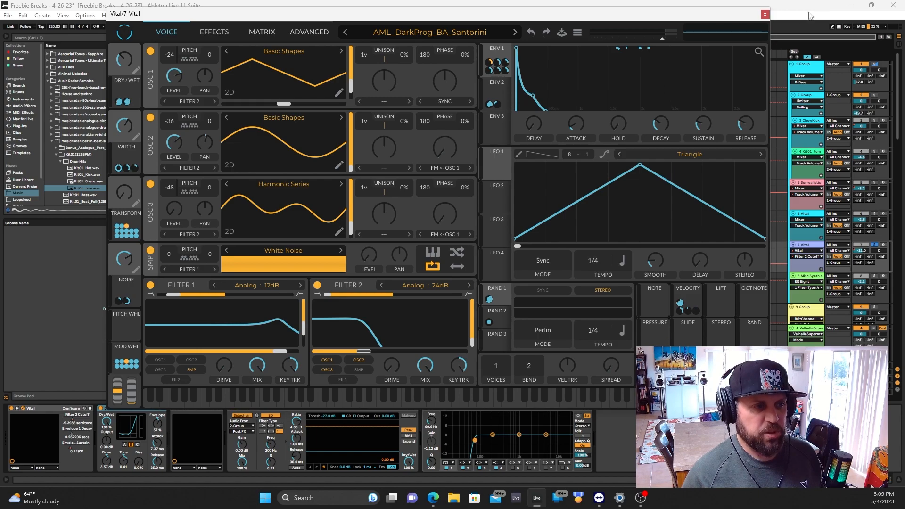
{"action": "left_click", "coordinate": [222, 34]}
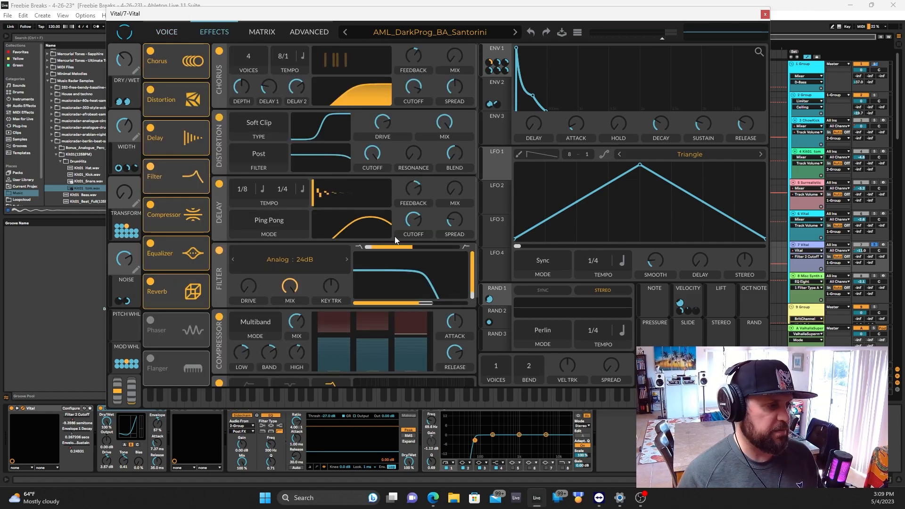
{"action": "left_click", "coordinate": [764, 15]}
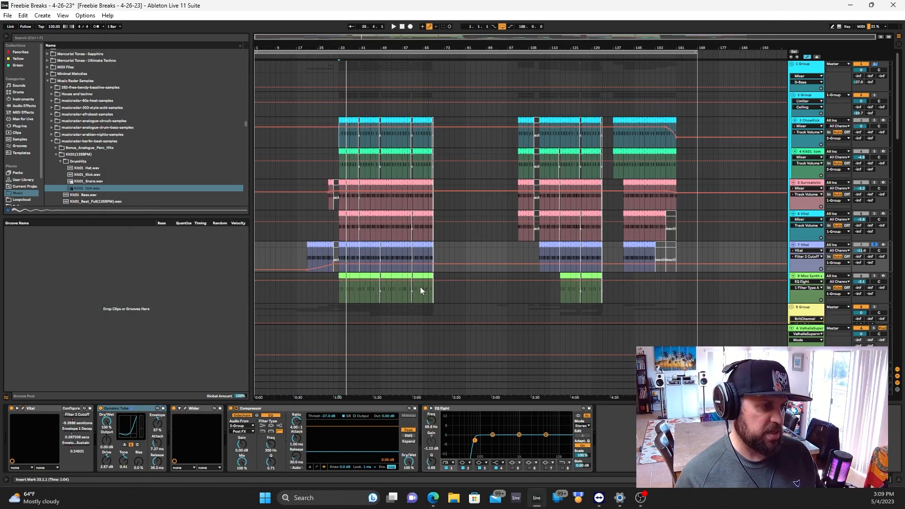
{"action": "key", "text": "space"}
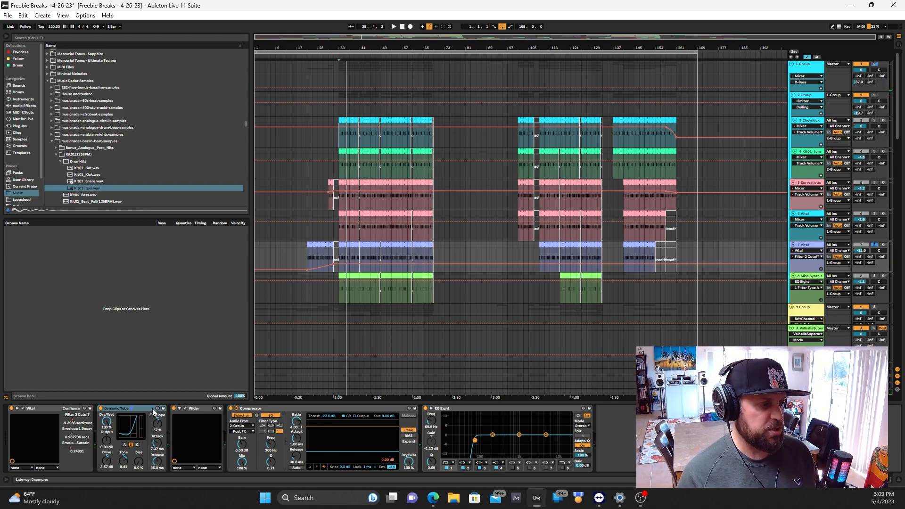
Review the Wider plug-in's stereo width and low bypass settings on track 7
{"action": "left_click", "coordinate": [186, 408]}
{"action": "left_click_drag", "start_coordinate": [326, 73], "coordinate": [402, 76]}
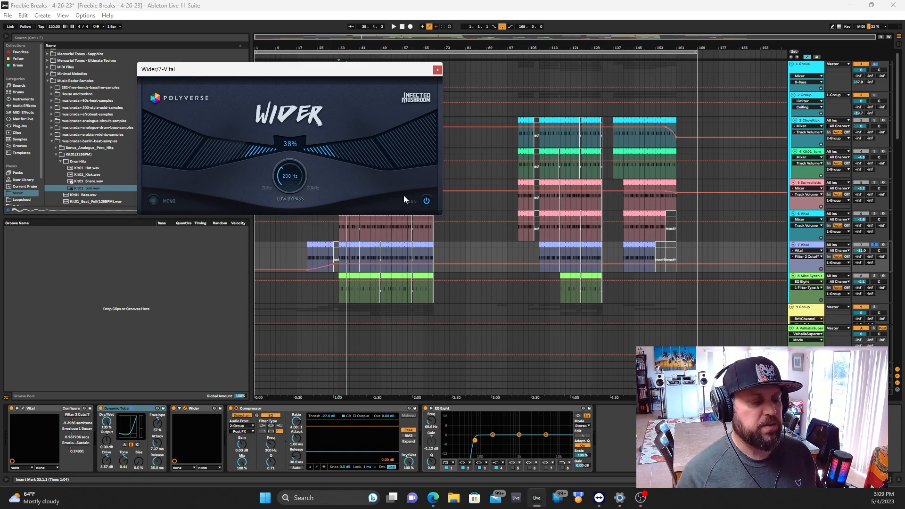
{"action": "left_click", "coordinate": [437, 71]}
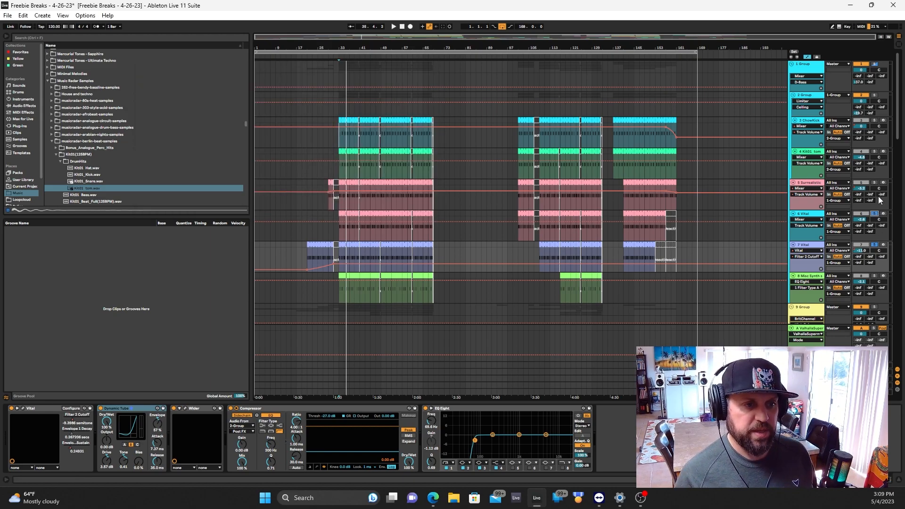
Solo the Surrealistic track 5 together with the soloed Vital tracks 6 and 7, and play them
{"action": "left_click", "coordinate": [874, 182]}
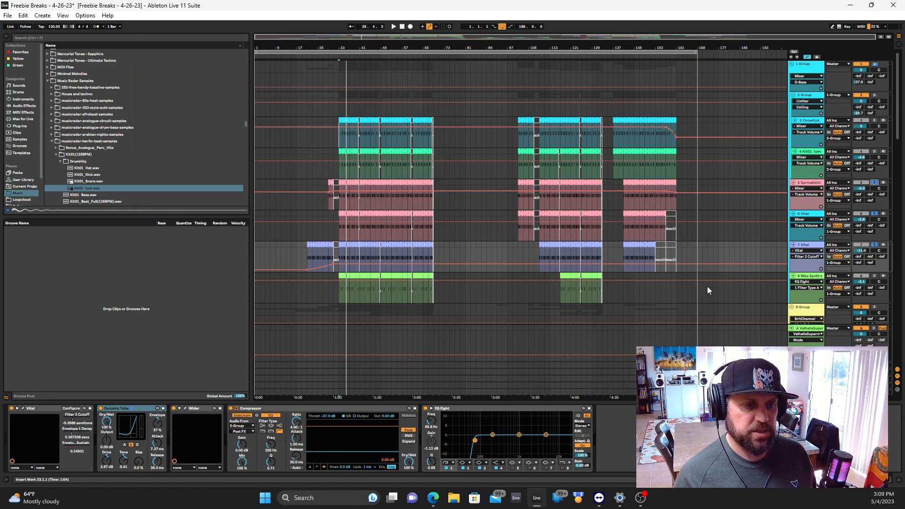
{"action": "key", "text": "space"}
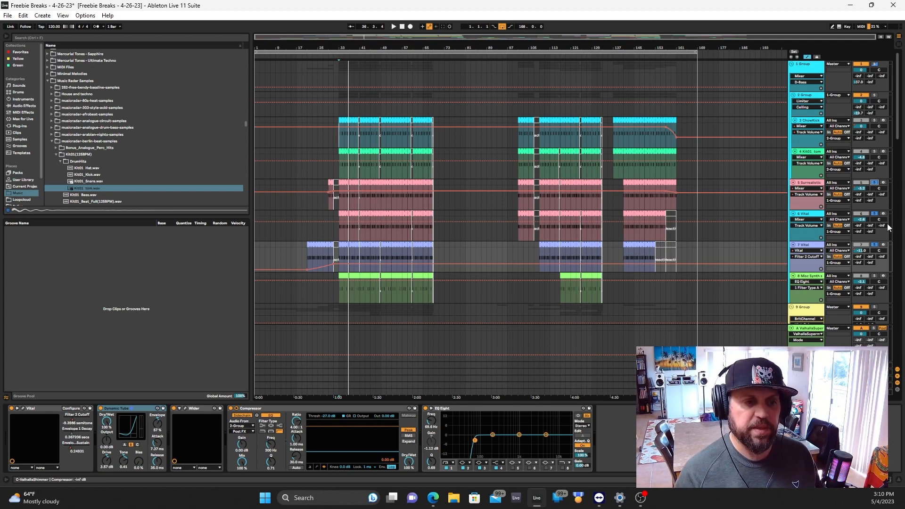
Solo the Misc Synth stab track 8, locate its sample in the file browser, and play the track
{"action": "left_click", "coordinate": [875, 276]}
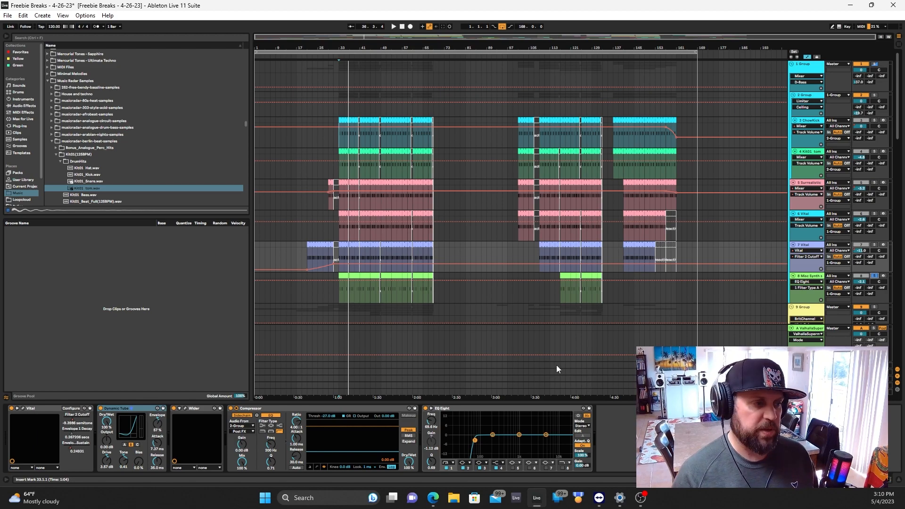
{"action": "left_click", "coordinate": [804, 277]}
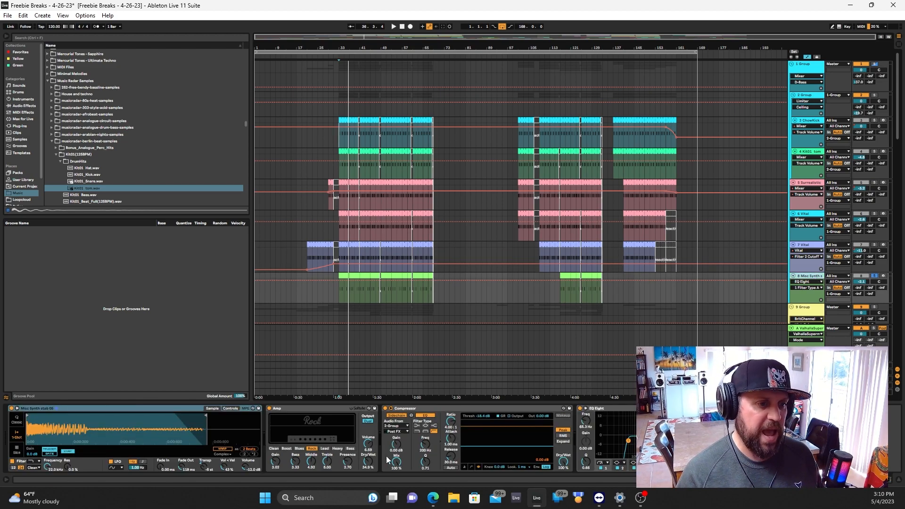
{"action": "right_click", "coordinate": [60, 432]}
{"action": "left_click", "coordinate": [68, 439]}
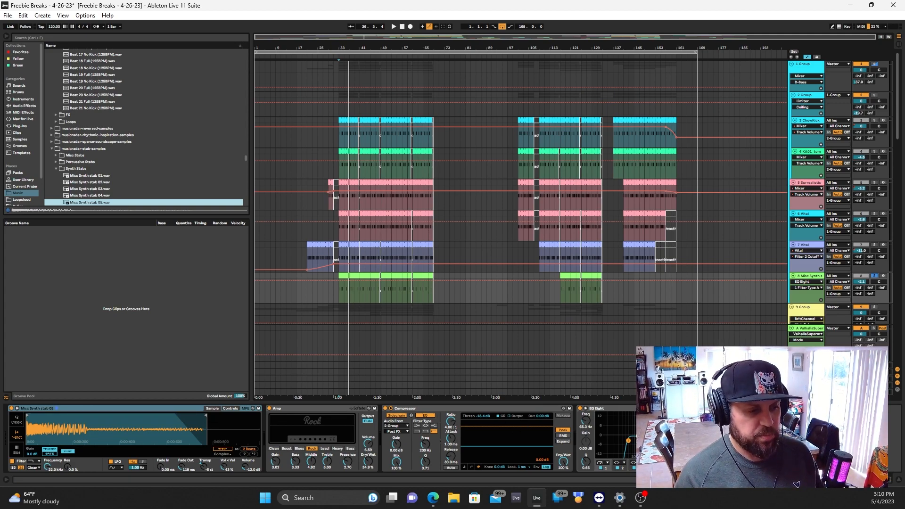
{"action": "key", "text": "space"}
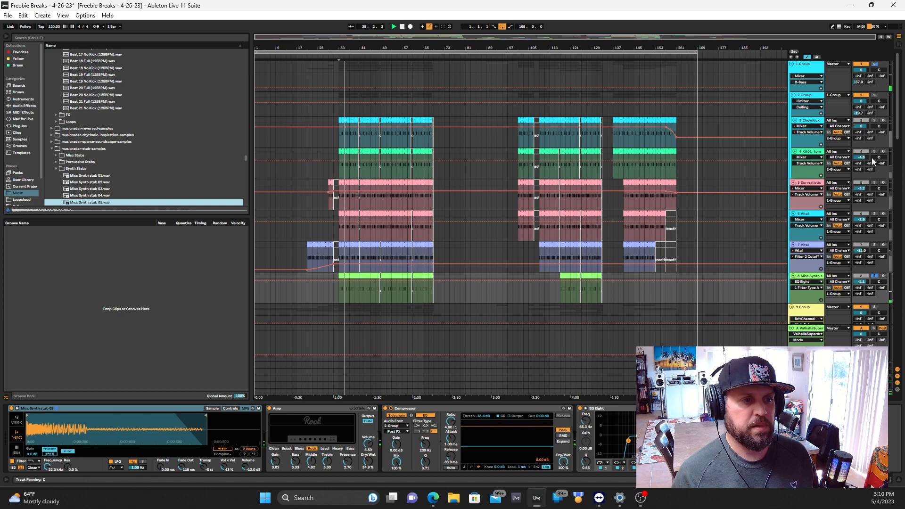
Solo the whole 1 Group, play it, and show the group's effects chain
{"action": "left_click", "coordinate": [873, 65]}
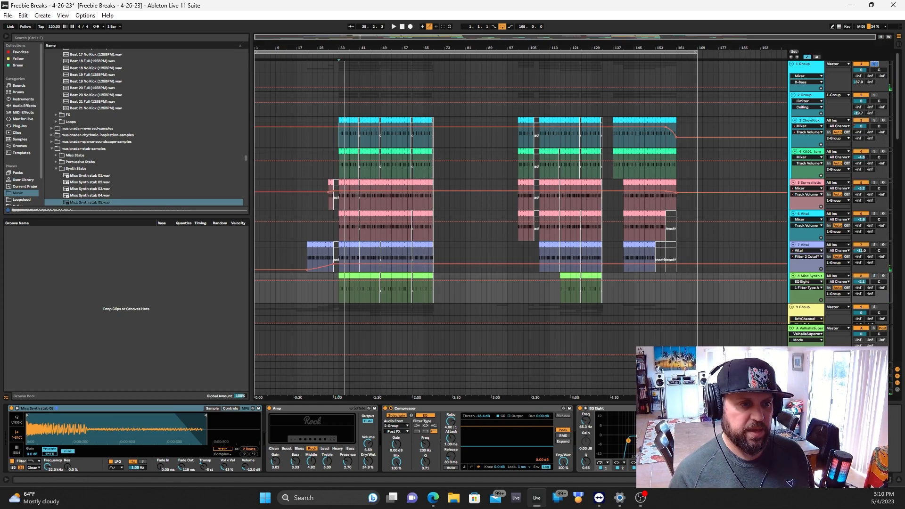
{"action": "key", "text": "space"}
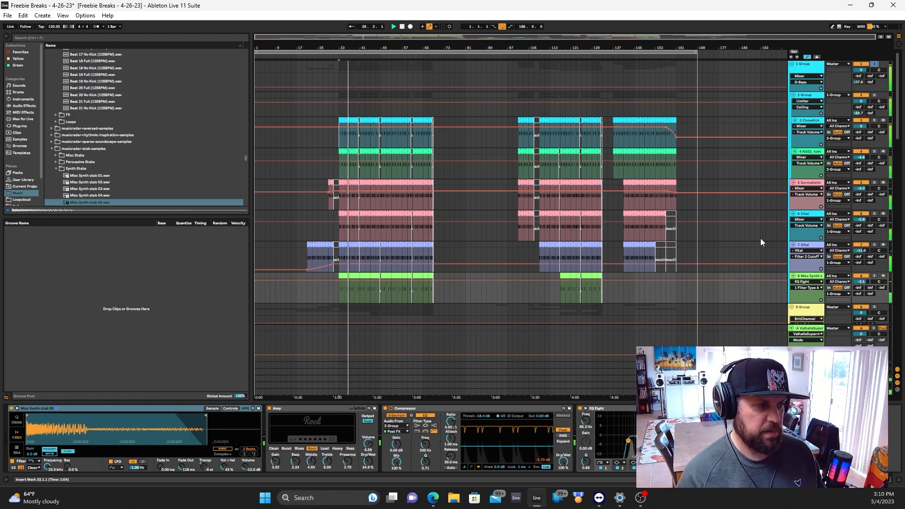
{"action": "left_click", "coordinate": [811, 67]}
{"action": "key", "text": "space"}
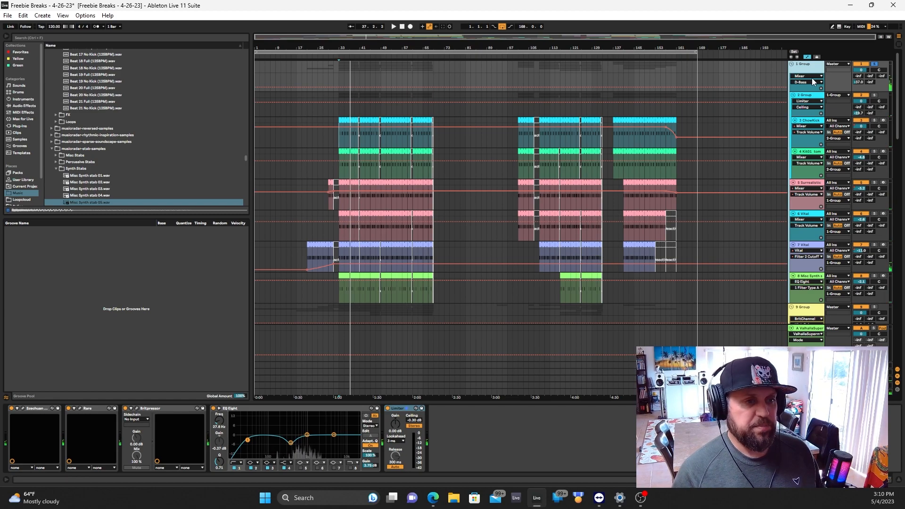
Review the Szechuan Saturator's intensity, mix and gain settings on the 1 Group, then close the plug-in
{"action": "left_click", "coordinate": [22, 408]}
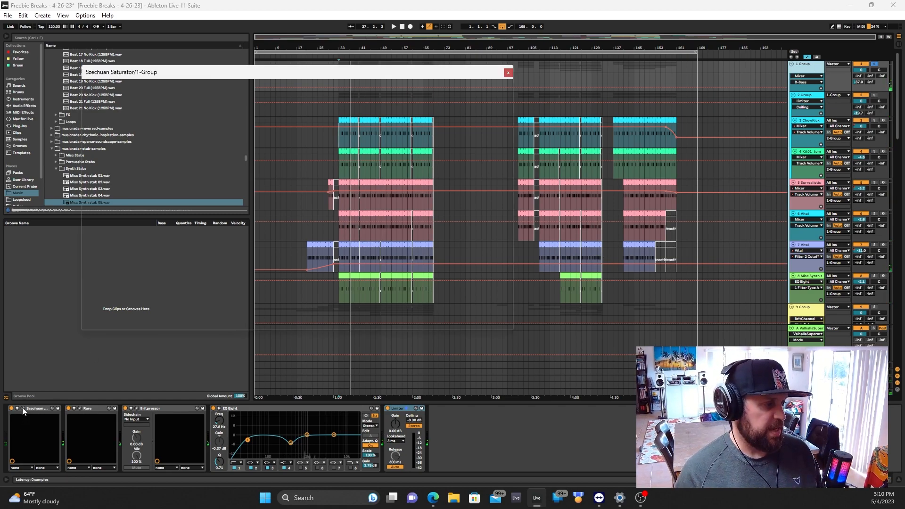
{"action": "left_click_drag", "start_coordinate": [403, 75], "coordinate": [465, 71]}
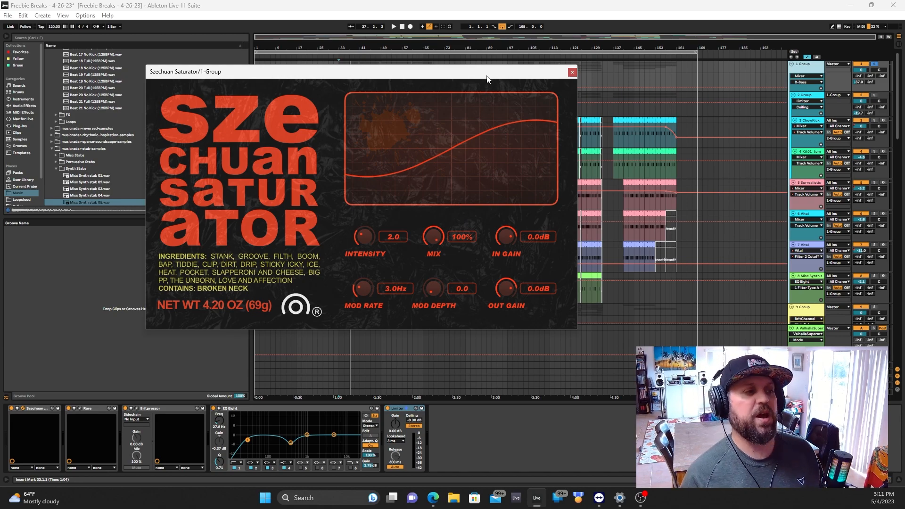
{"action": "left_click_drag", "start_coordinate": [478, 77], "coordinate": [490, 77]}
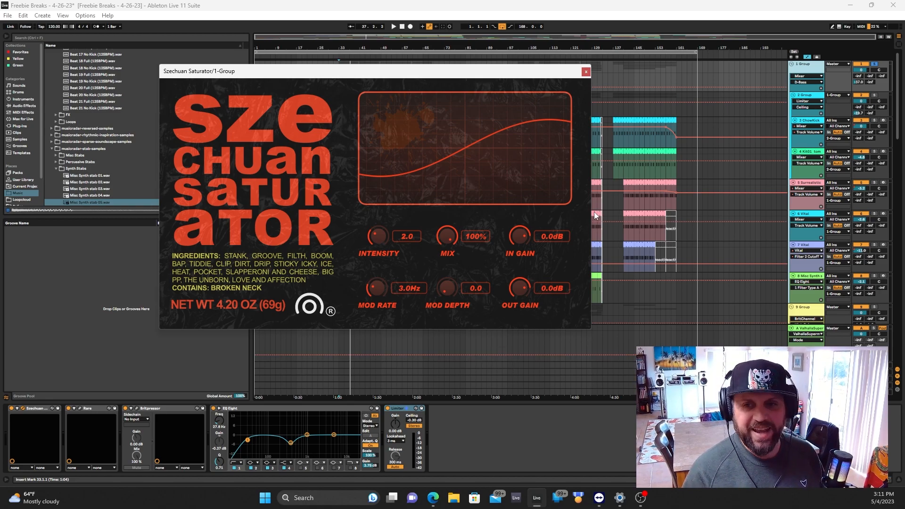
{"action": "left_click_drag", "start_coordinate": [446, 77], "coordinate": [458, 77]}
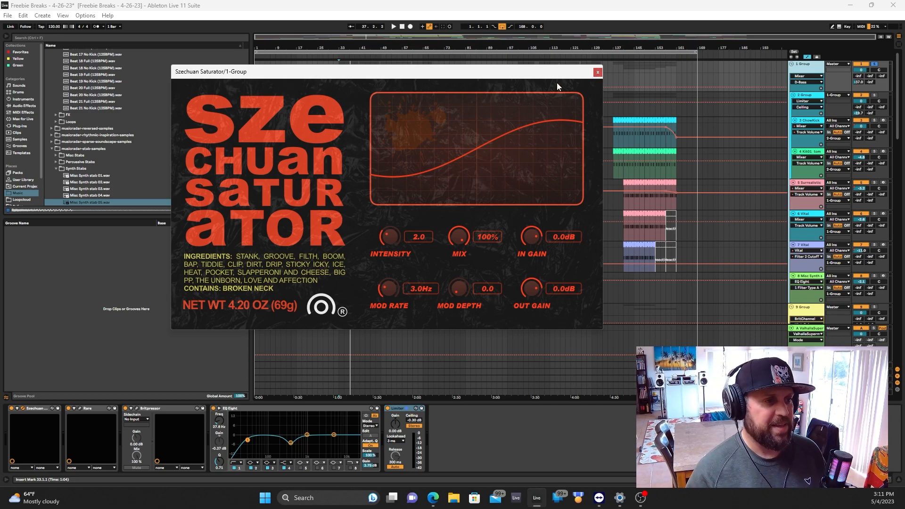
{"action": "left_click", "coordinate": [597, 73]}
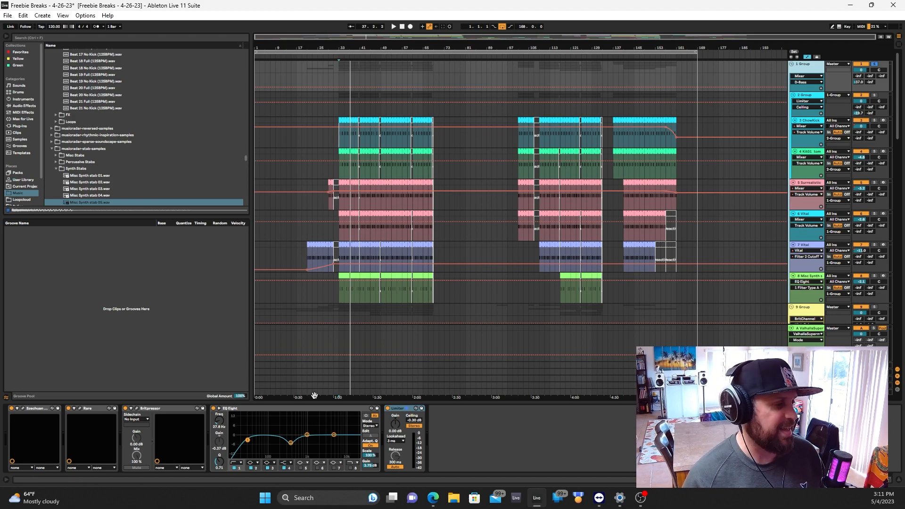
Review the Rare program equalizer's low-frequency, boost and attenuation controls on the 1 Group, then close it
{"action": "left_click", "coordinate": [80, 410]}
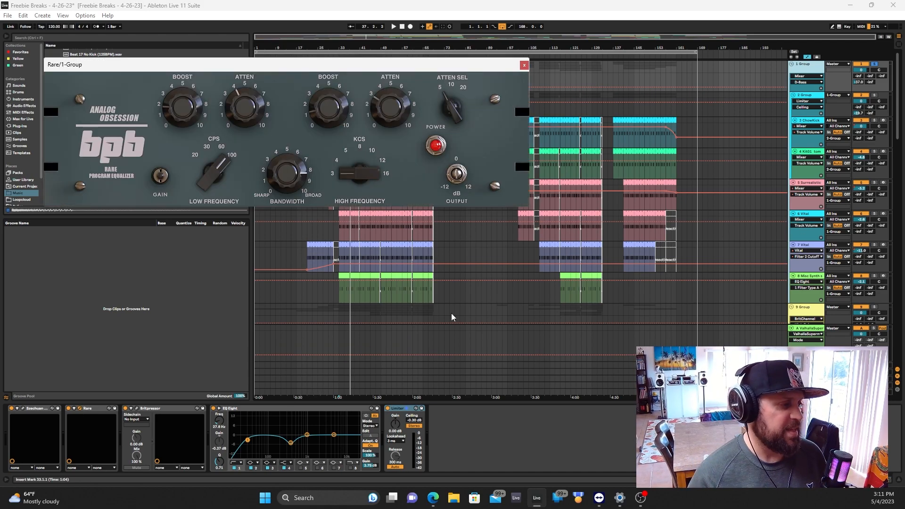
{"action": "left_click_drag", "start_coordinate": [393, 67], "coordinate": [553, 99]}
{"action": "left_click_drag", "start_coordinate": [377, 198], "coordinate": [371, 201]}
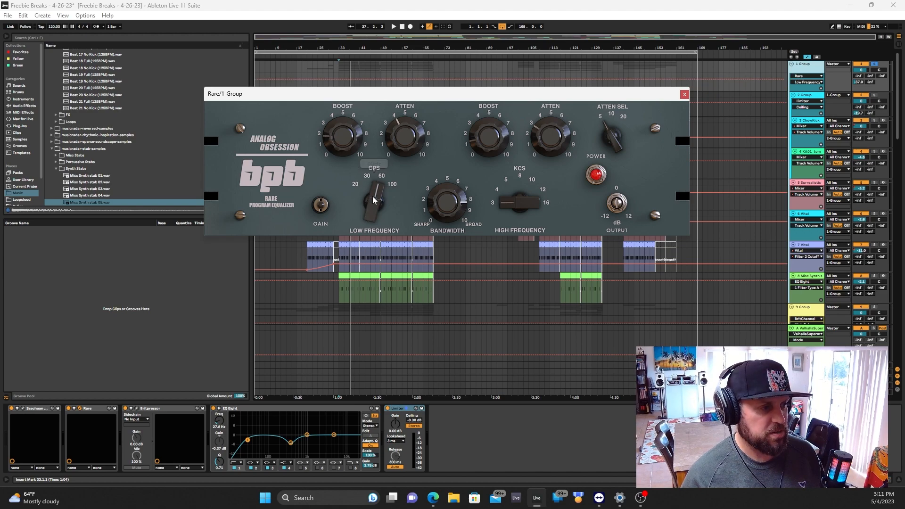
{"action": "left_click_drag", "start_coordinate": [382, 126], "coordinate": [379, 98]}
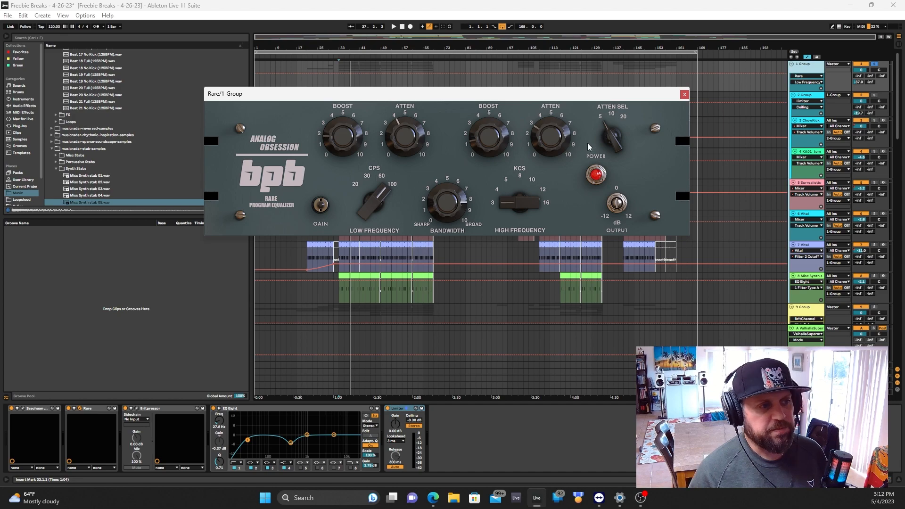
{"action": "left_click", "coordinate": [684, 95]}
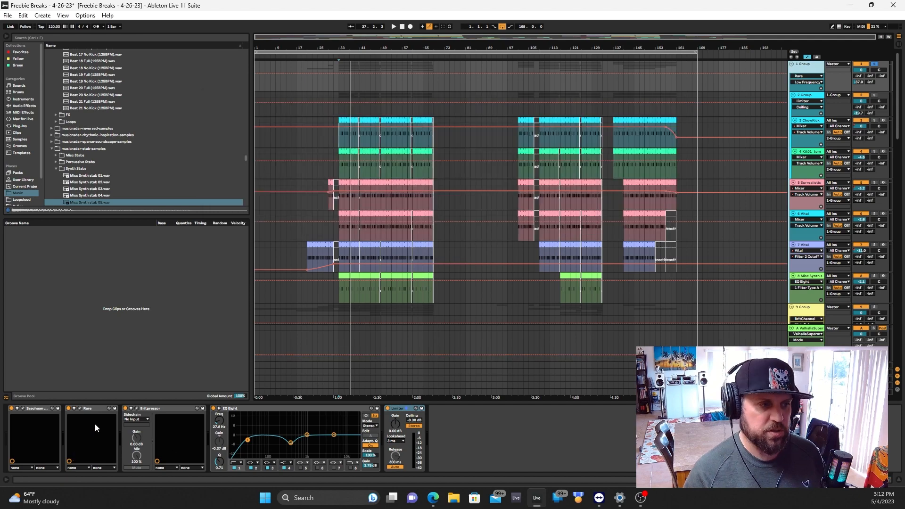
Review the Britpressor's compressor and limiter settings on the 1 Group alongside the Rare equalizer, then close both plug-ins
{"action": "left_click", "coordinate": [137, 408]}
{"action": "left_click_drag", "start_coordinate": [229, 57], "coordinate": [318, 55]}
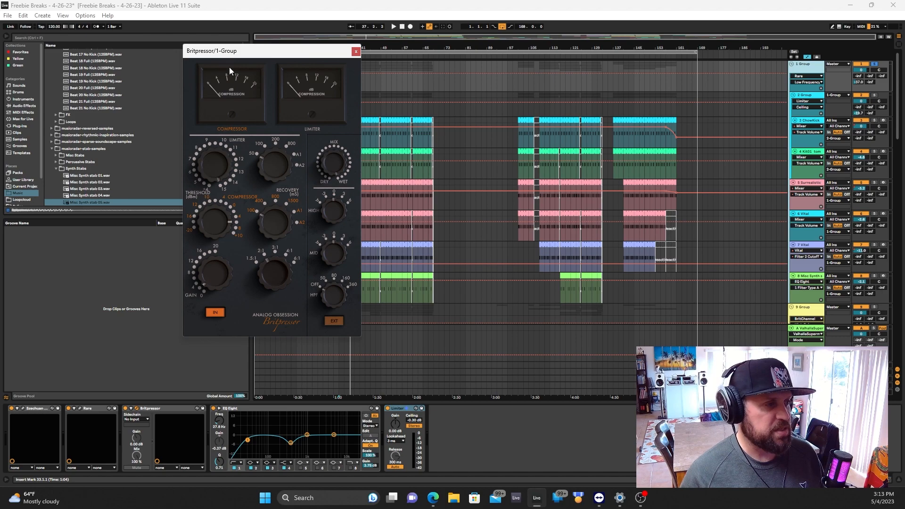
{"action": "left_click", "coordinate": [79, 410]}
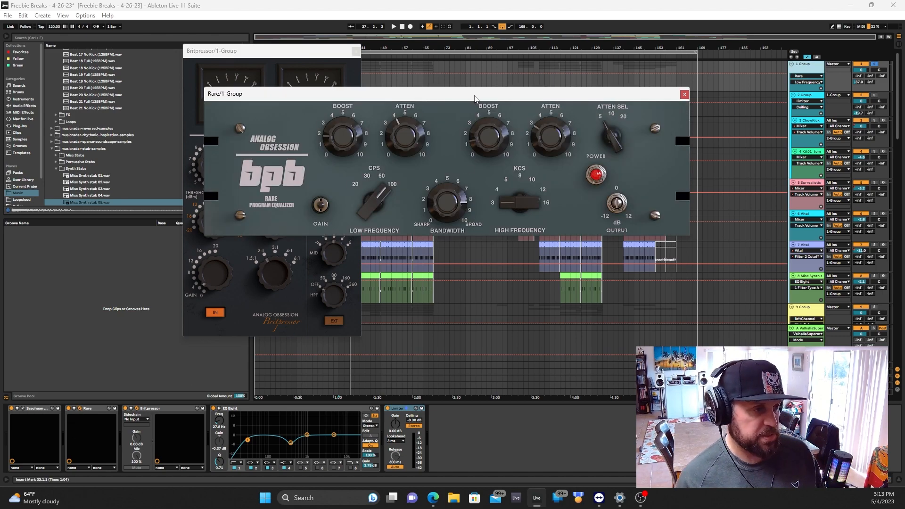
{"action": "left_click_drag", "start_coordinate": [463, 92], "coordinate": [585, 89]}
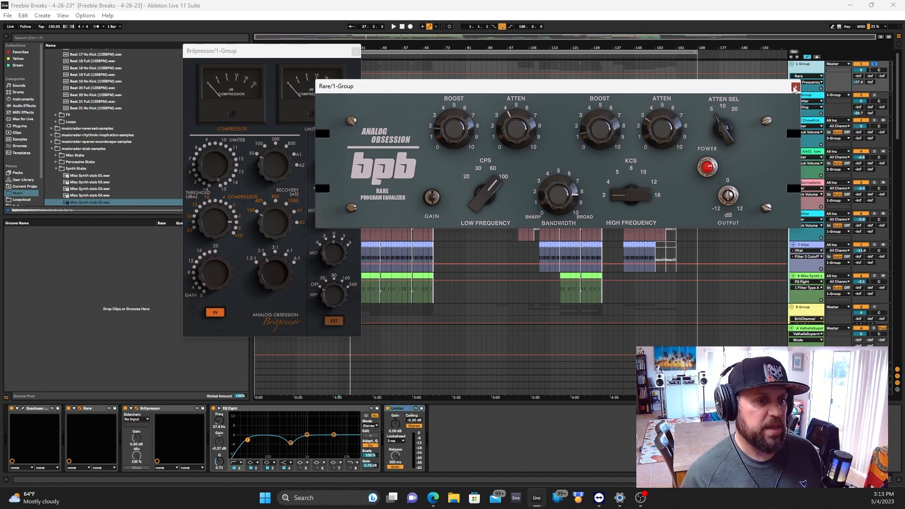
{"action": "left_click", "coordinate": [797, 88]}
{"action": "left_click_drag", "start_coordinate": [269, 55], "coordinate": [292, 65]}
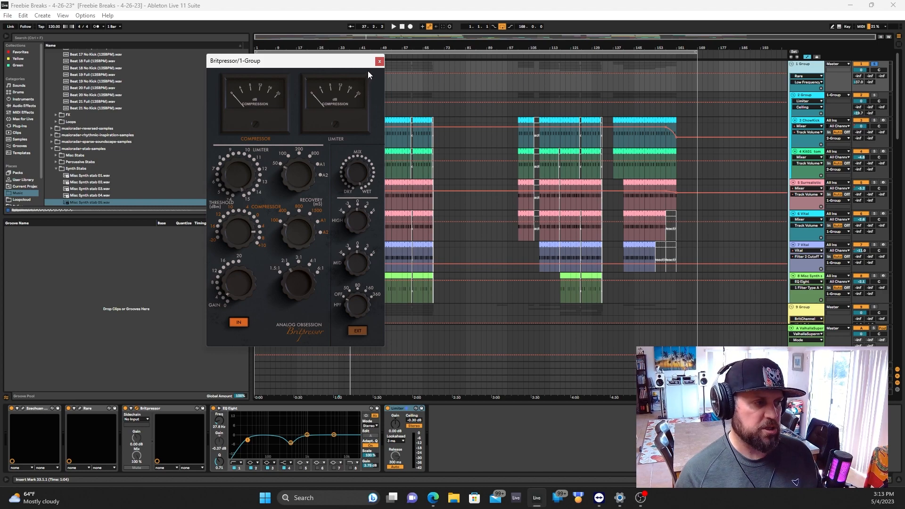
{"action": "left_click", "coordinate": [379, 62]}
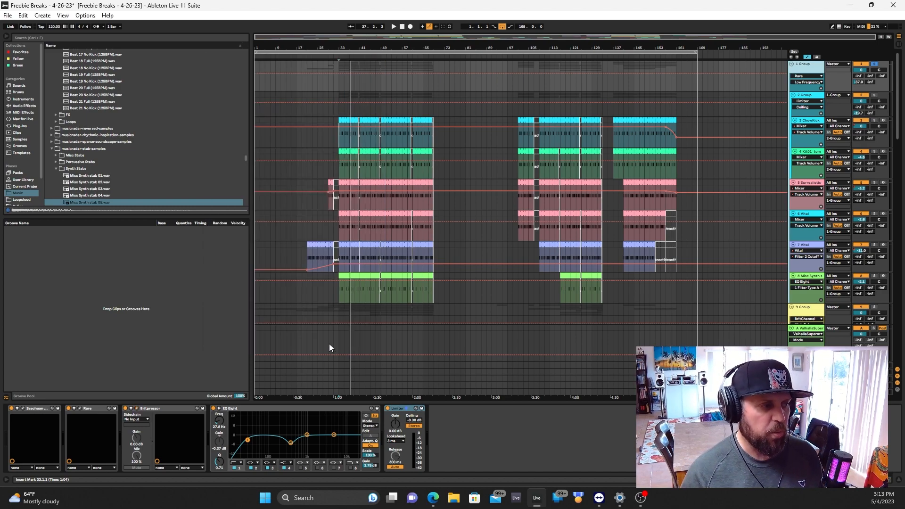
Review the EQ Eight's low-mid dip and the Limiter's ceiling at the end of the 1 Group's effects chain
{"action": "left_click", "coordinate": [290, 417]}
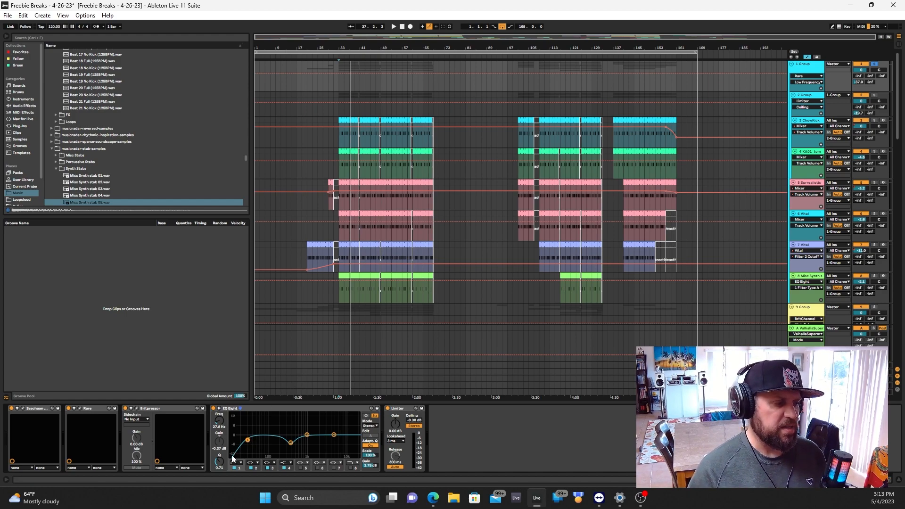
{"action": "left_click", "coordinate": [290, 443]}
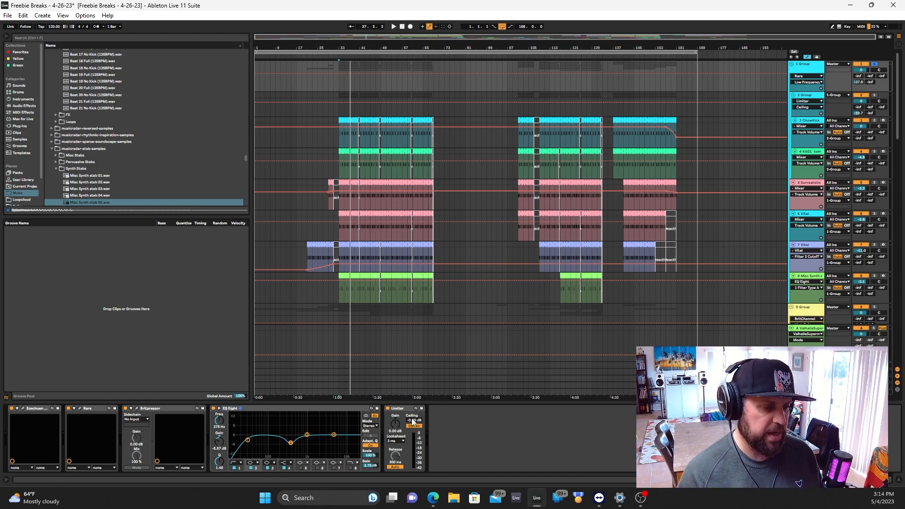
{"action": "left_click", "coordinate": [402, 409]}
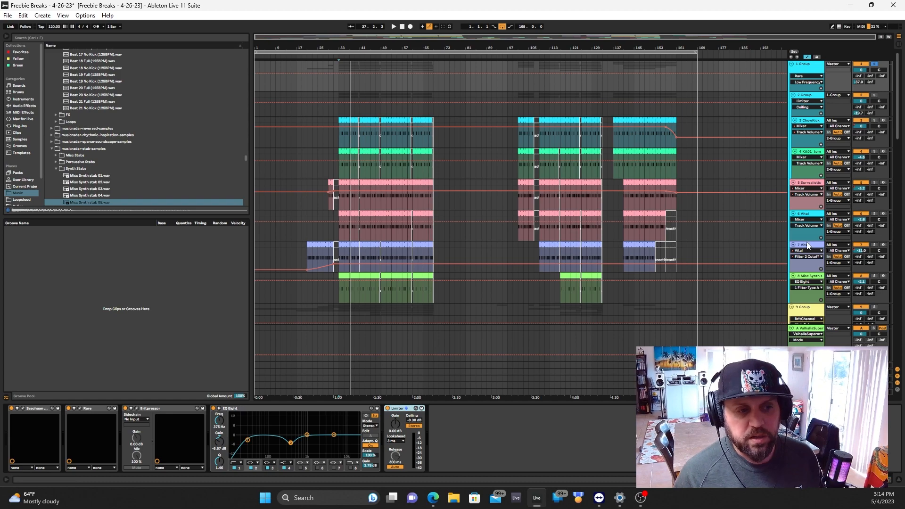
Find the Liquid Death Snare track 10 in the drum group and review its plug-in's tuning, mapping and microphone levels
{"action": "scroll", "coordinate": [807, 241], "scroll_direction": "down", "scroll_amount": 4}
{"action": "scroll", "coordinate": [806, 241], "scroll_direction": "down", "scroll_amount": 1}
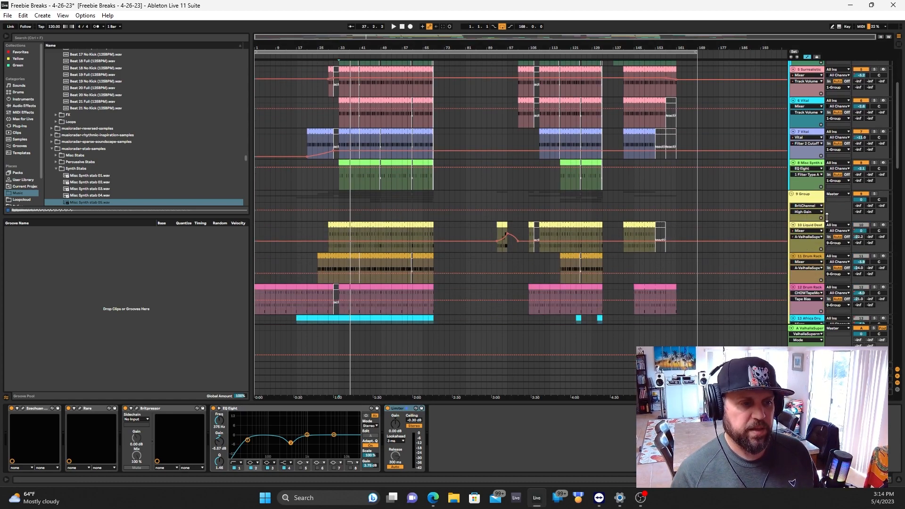
{"action": "scroll", "coordinate": [807, 216], "scroll_direction": "down", "scroll_amount": 2}
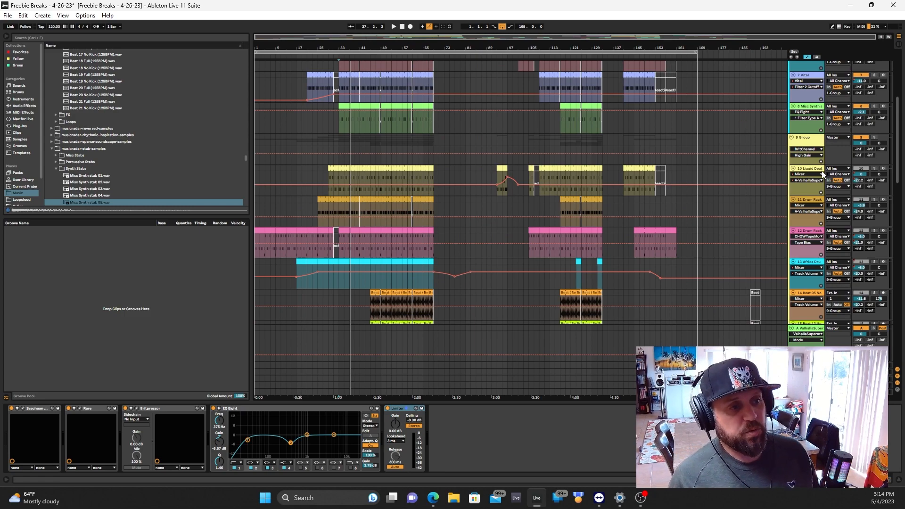
{"action": "left_click", "coordinate": [816, 169]}
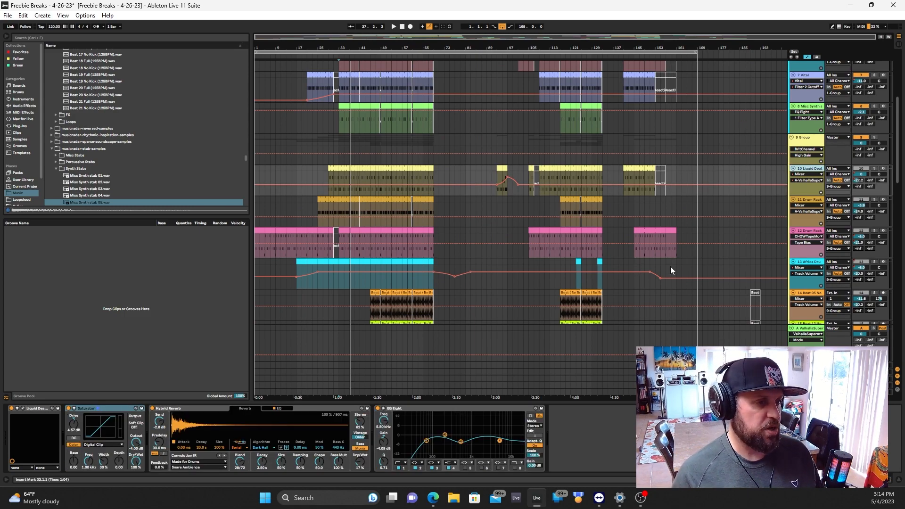
{"action": "left_click", "coordinate": [24, 408]}
{"action": "left_click_drag", "start_coordinate": [469, 101], "coordinate": [506, 80]}
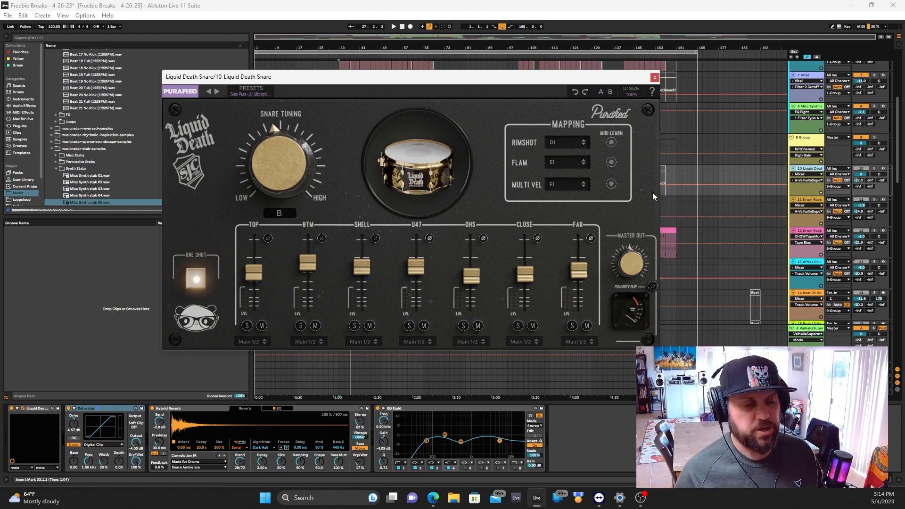
{"action": "left_click_drag", "start_coordinate": [563, 79], "coordinate": [585, 80]}
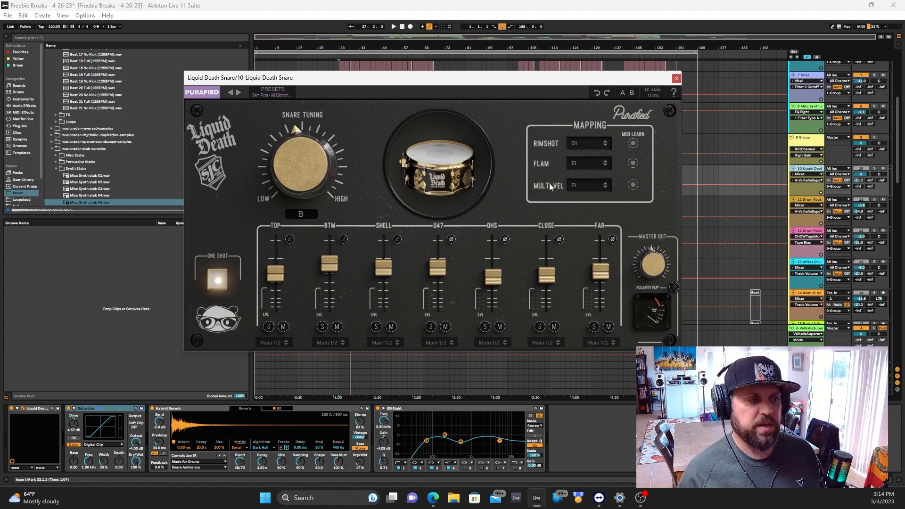
{"action": "left_click", "coordinate": [676, 78]}
Solo the Liquid Death Snare track 10, play it from its first clip, and review its Saturator settings
{"action": "left_click", "coordinate": [874, 168]}
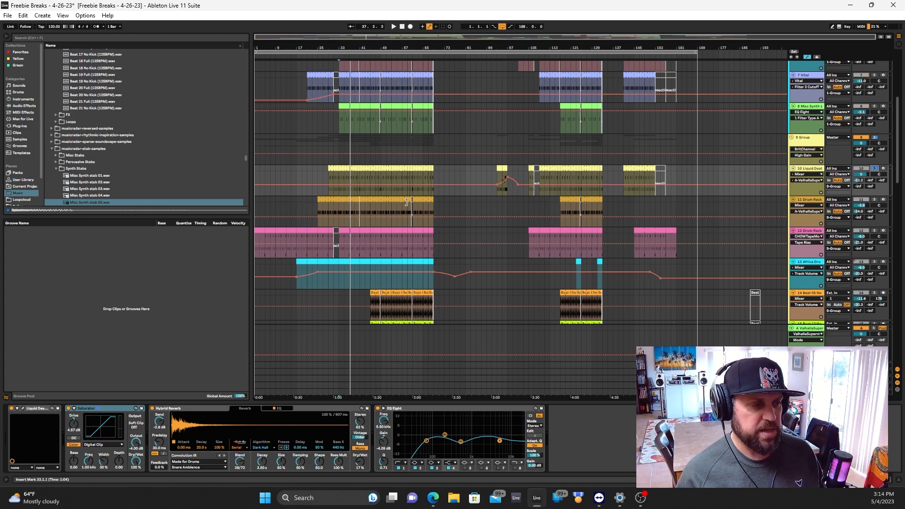
{"action": "left_click", "coordinate": [329, 179]}
{"action": "key", "text": "space"}
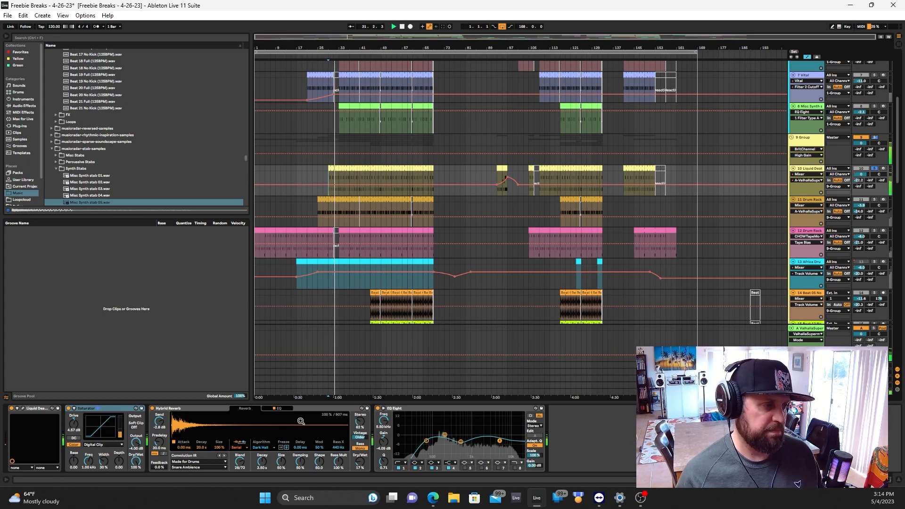
{"action": "key", "text": "space"}
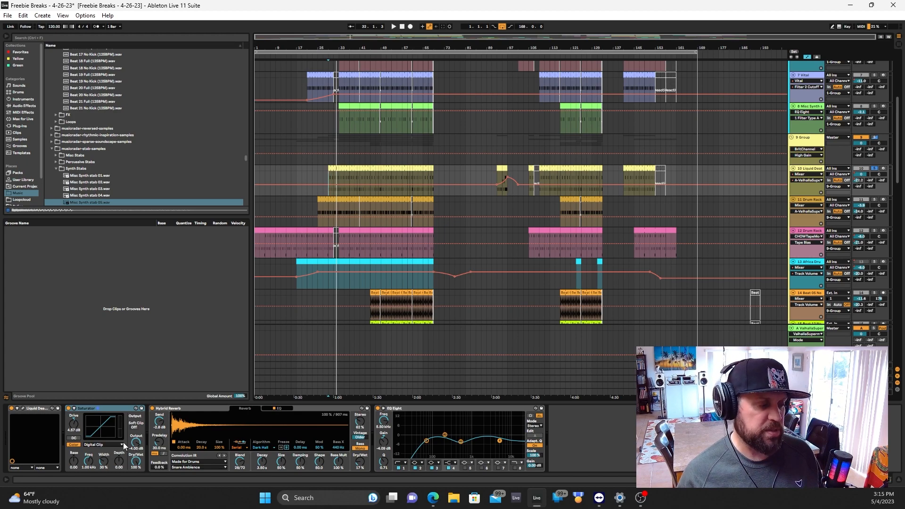
{"action": "left_click", "coordinate": [124, 408]}
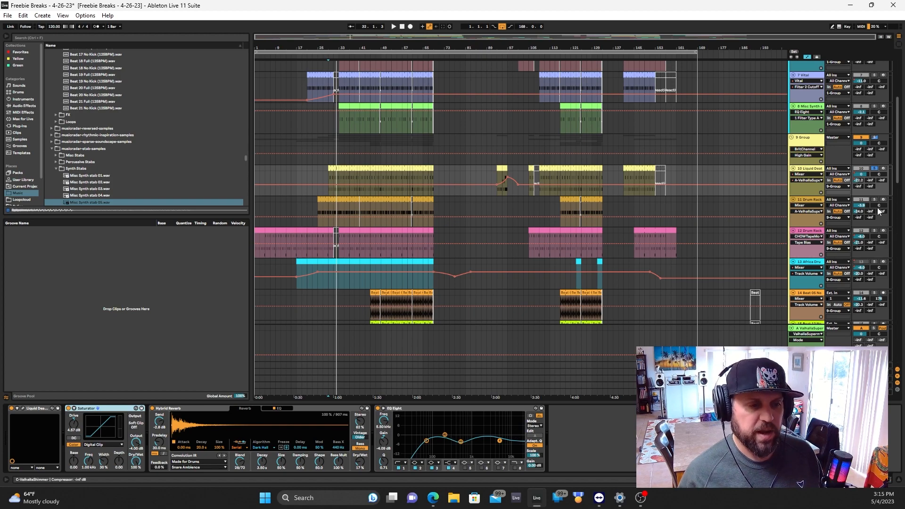
Reveal the closed-hat sample of Drum Rack track 11 in the browser, find its sample pack, and audition the track soloed
{"action": "left_click", "coordinate": [818, 202]}
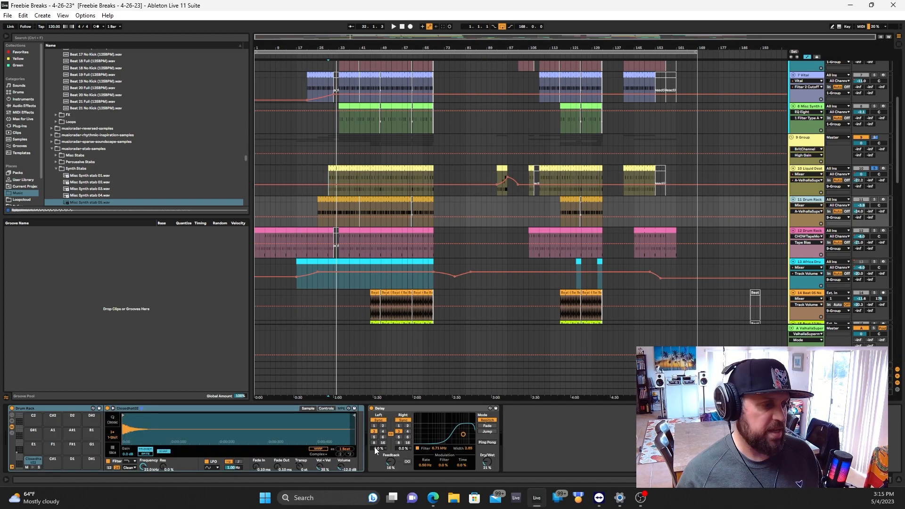
{"action": "right_click", "coordinate": [201, 430]}
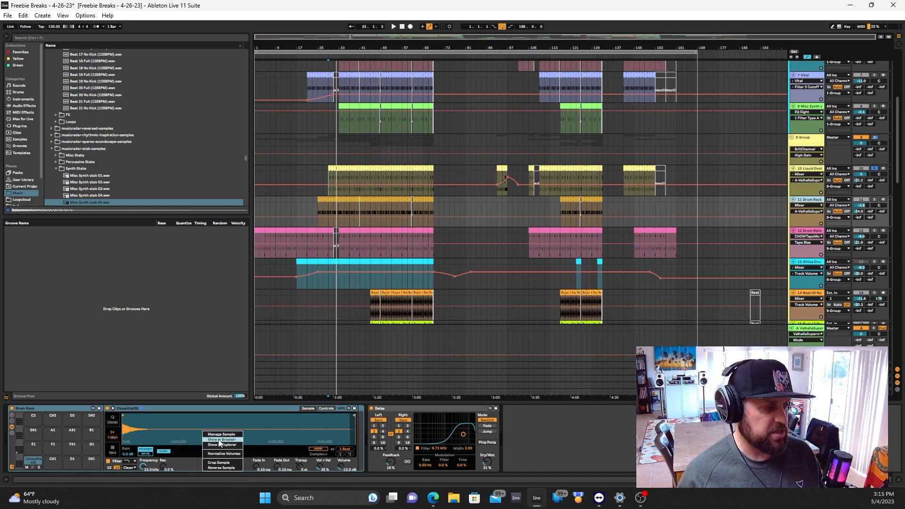
{"action": "left_click", "coordinate": [220, 439]}
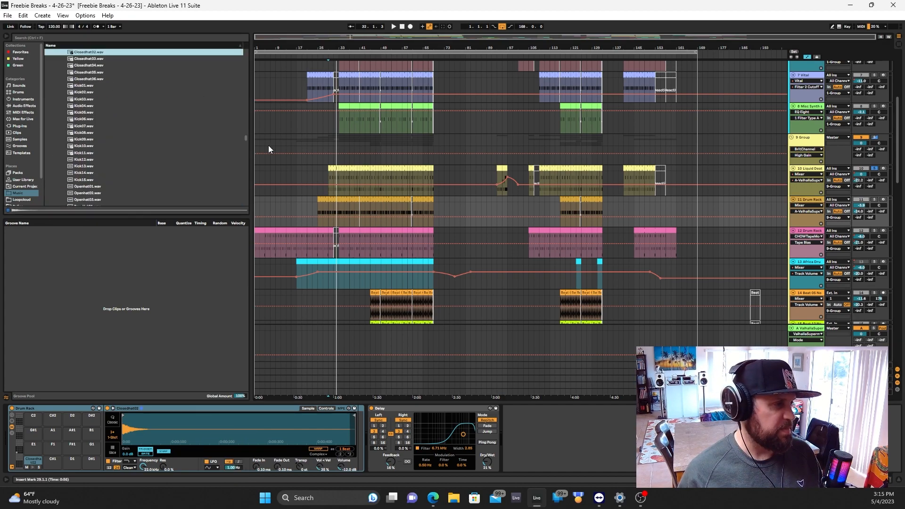
{"action": "left_click_drag", "start_coordinate": [247, 137], "coordinate": [248, 133]}
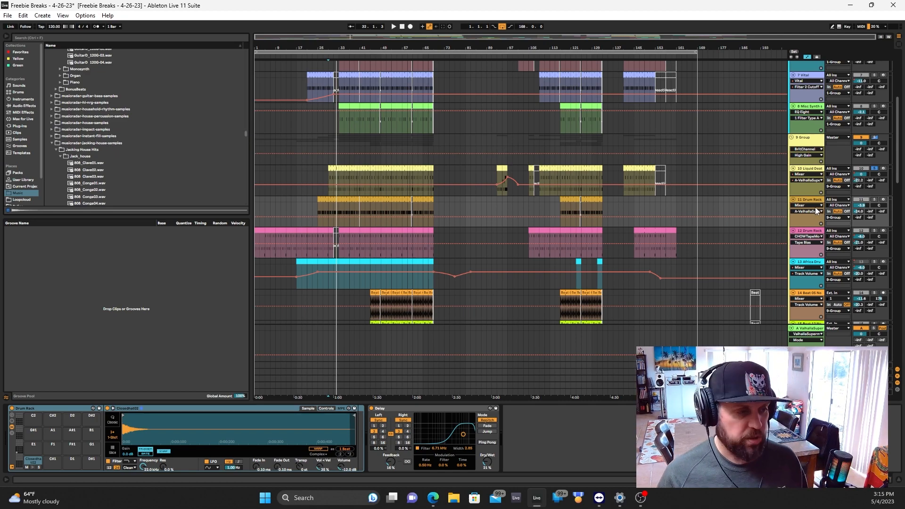
{"action": "left_click", "coordinate": [874, 200]}
{"action": "key", "text": "space"}
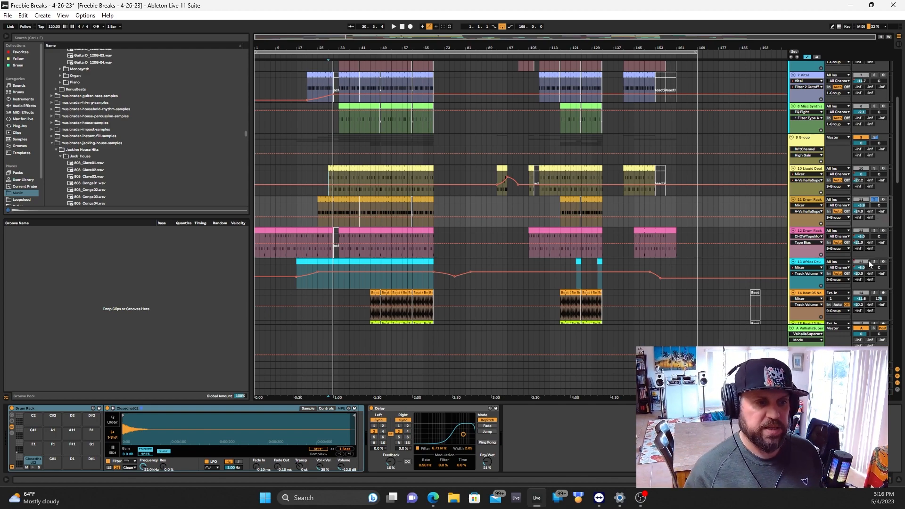
Solo Drum Rack track 12 and audition its three loaded percussion and hi-hat pads
{"action": "left_click", "coordinate": [809, 231]}
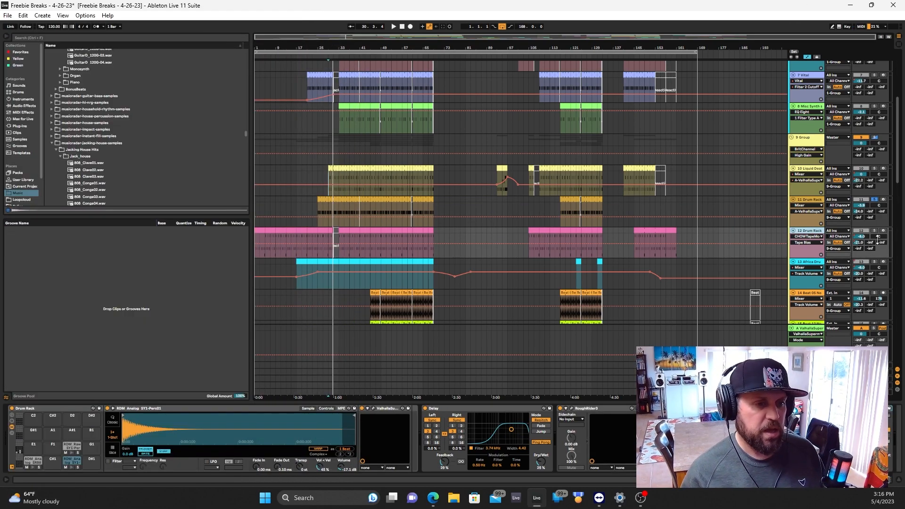
{"action": "left_click", "coordinate": [876, 231]}
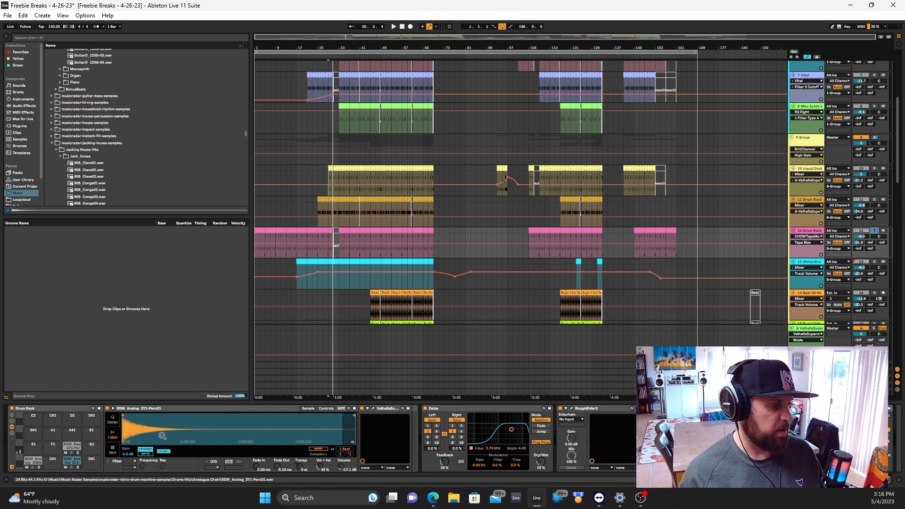
{"action": "left_click", "coordinate": [71, 453]}
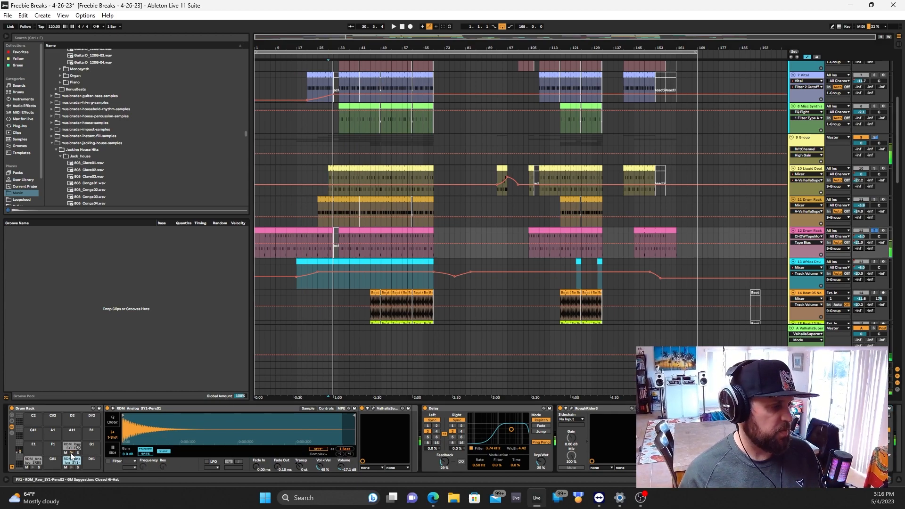
{"action": "left_click", "coordinate": [33, 467]}
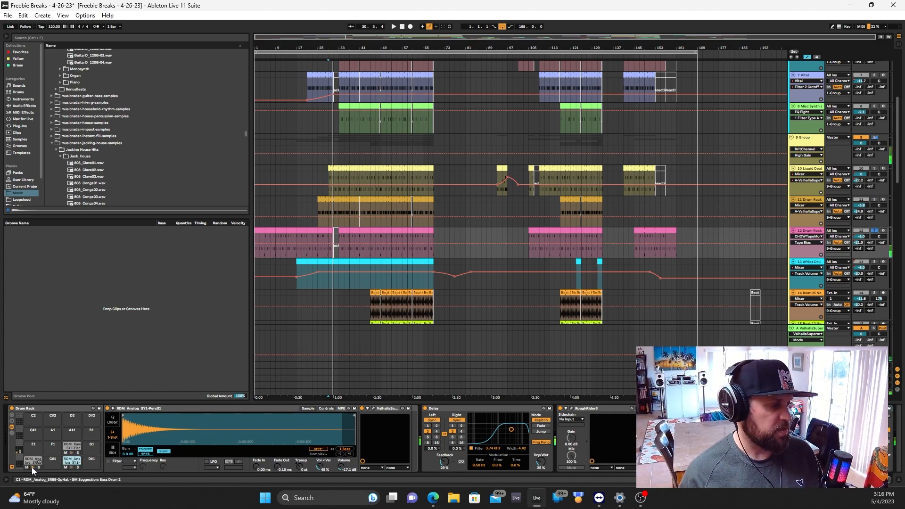
{"action": "left_click", "coordinate": [72, 467]}
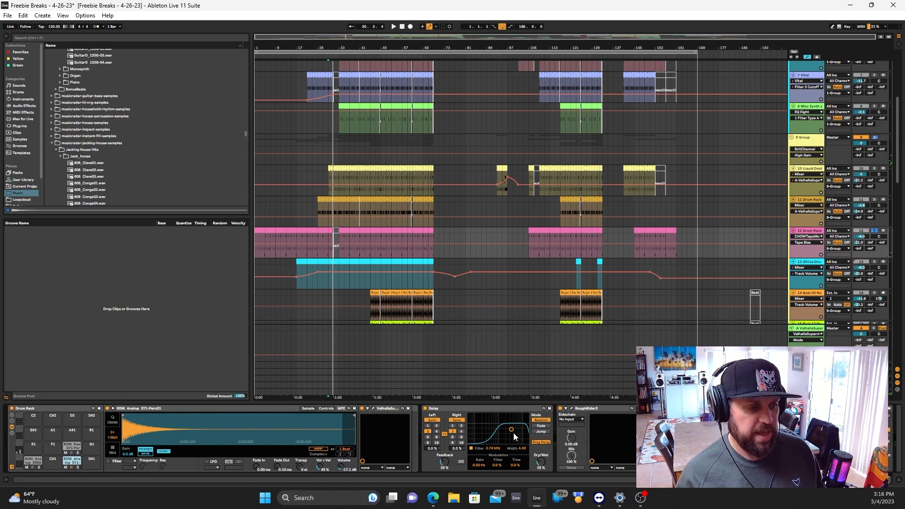
Review the RoughRider3 compressor's sensitivity, ratio and makeup settings on Drum Rack track 12, then close the plug-in
{"action": "left_click", "coordinate": [571, 408]}
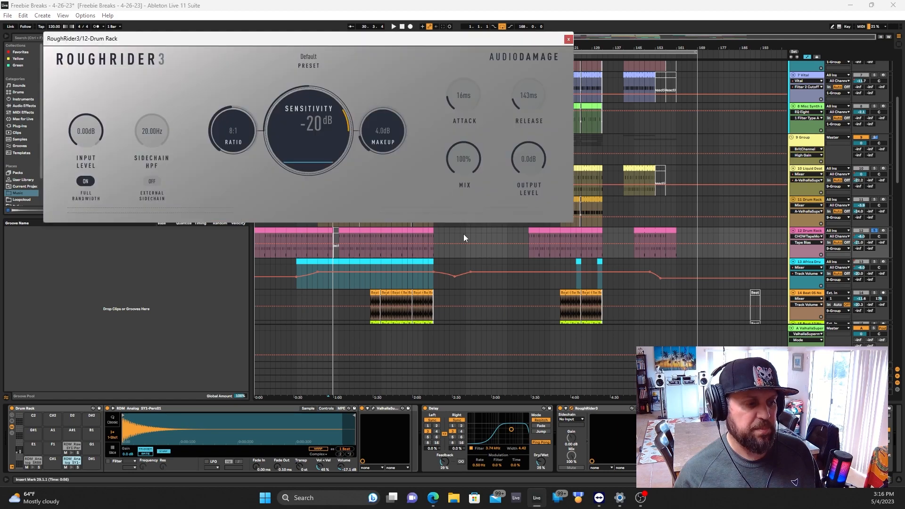
{"action": "left_click_drag", "start_coordinate": [438, 40], "coordinate": [457, 47]}
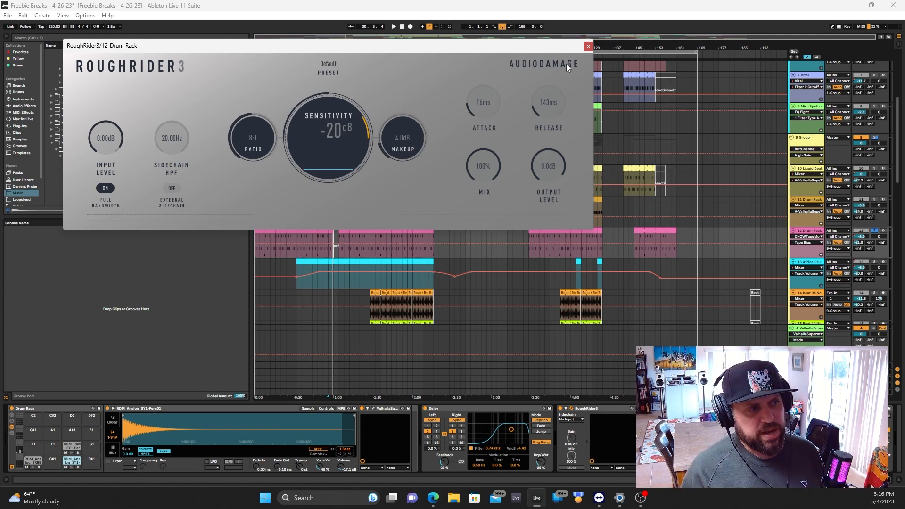
{"action": "left_click", "coordinate": [588, 47]}
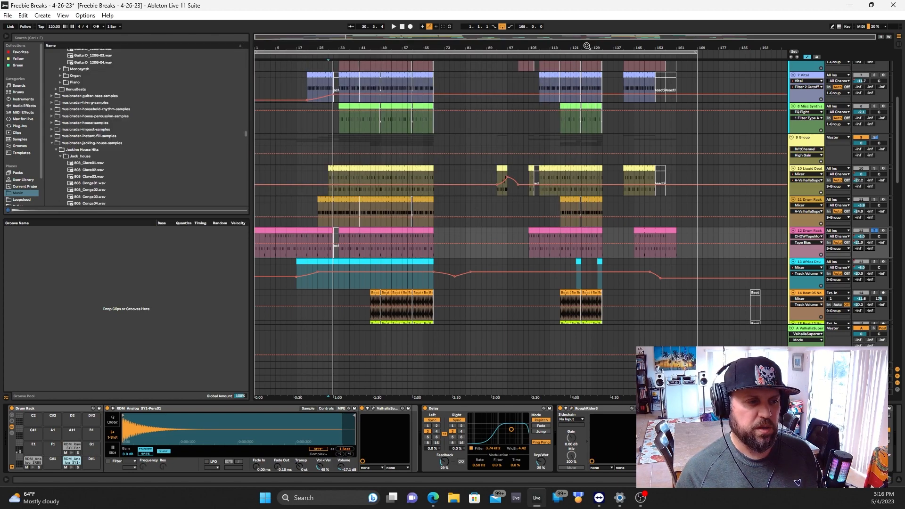
Review the CHOW Tape Model's bias, saturation, loss and flutter settings on track 12, then close the plug-in
{"action": "left_click", "coordinate": [666, 408]}
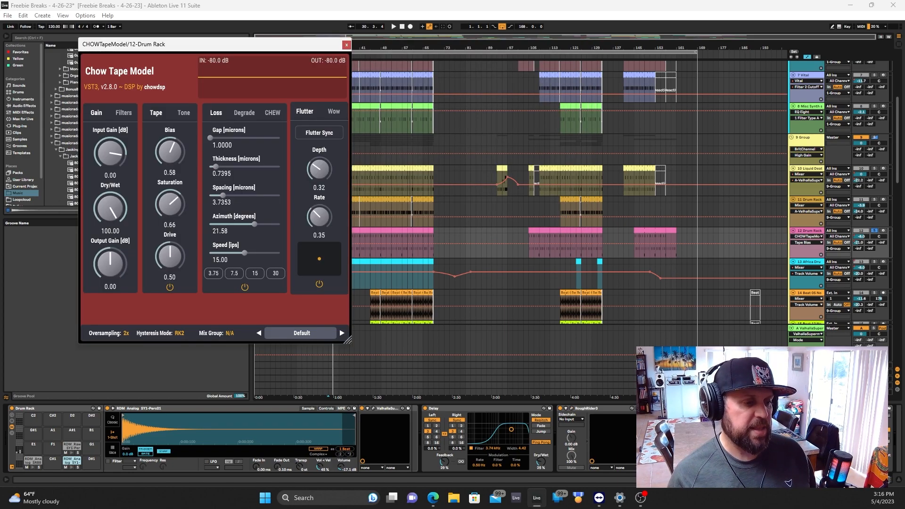
{"action": "left_click_drag", "start_coordinate": [279, 46], "coordinate": [323, 56]}
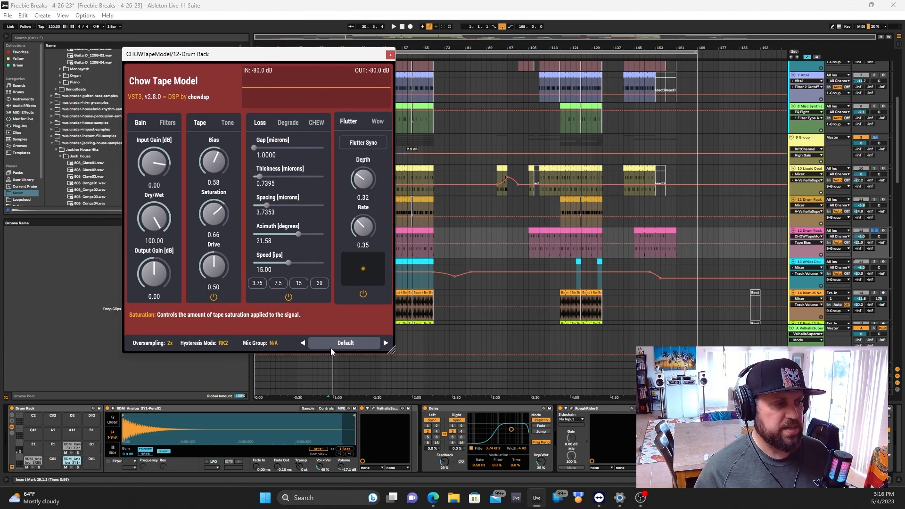
{"action": "left_click", "coordinate": [390, 56]}
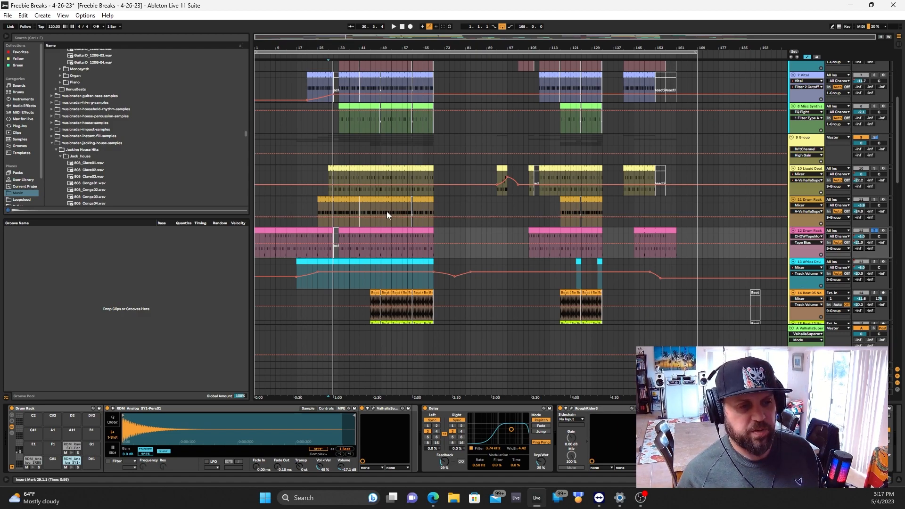
Review the ValhallaSupermassive settings on Drum Rack track 12, then play the soloed track from the start of the song
{"action": "left_click", "coordinate": [257, 239]}
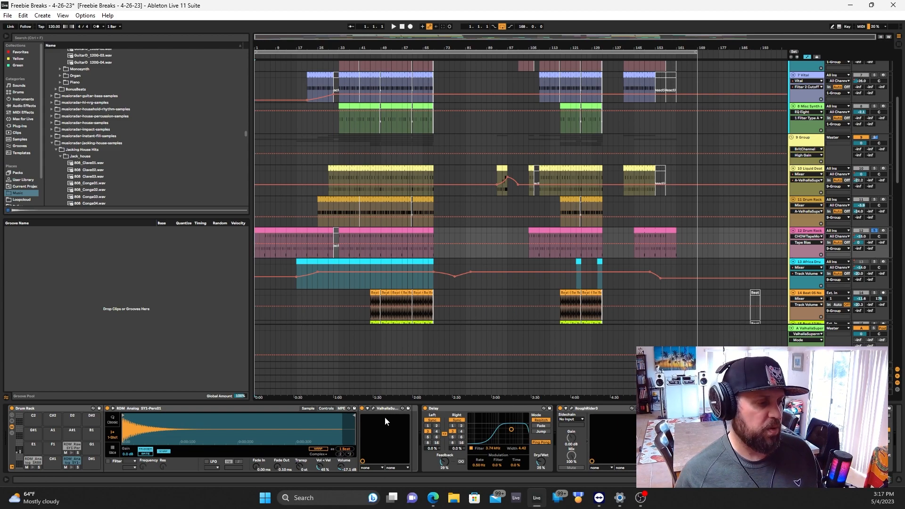
{"action": "left_click", "coordinate": [373, 408]}
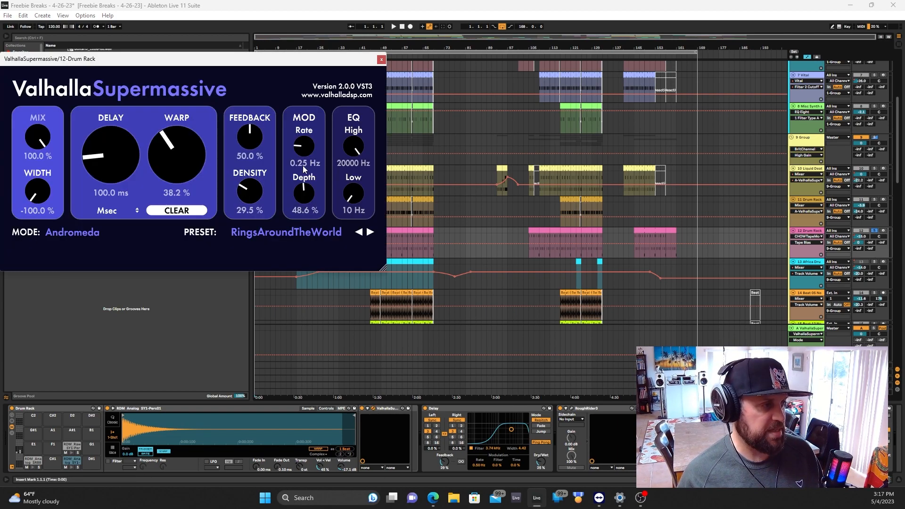
{"action": "left_click_drag", "start_coordinate": [325, 64], "coordinate": [357, 75]}
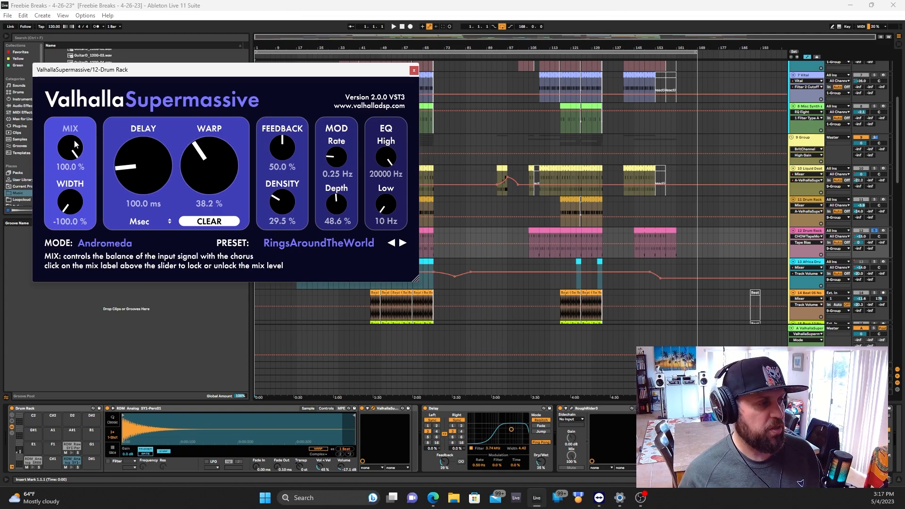
{"action": "left_click", "coordinate": [414, 71]}
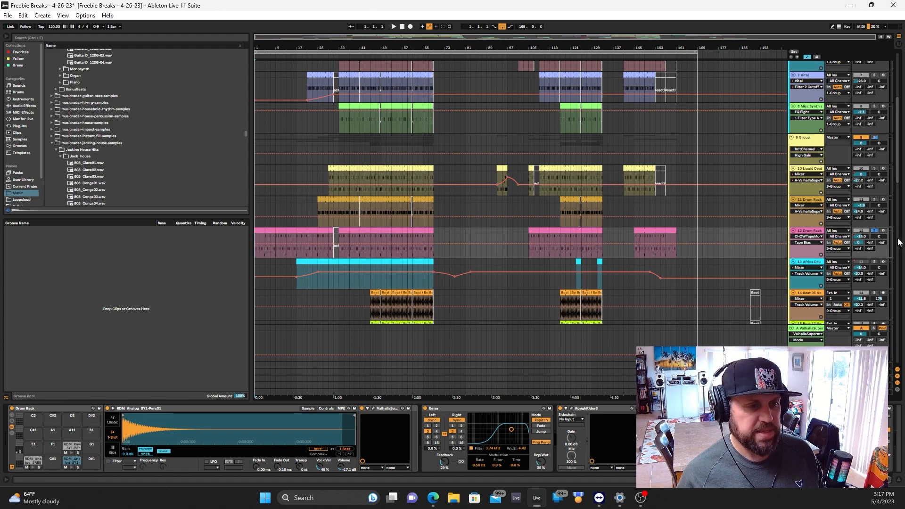
{"action": "key", "text": "space"}
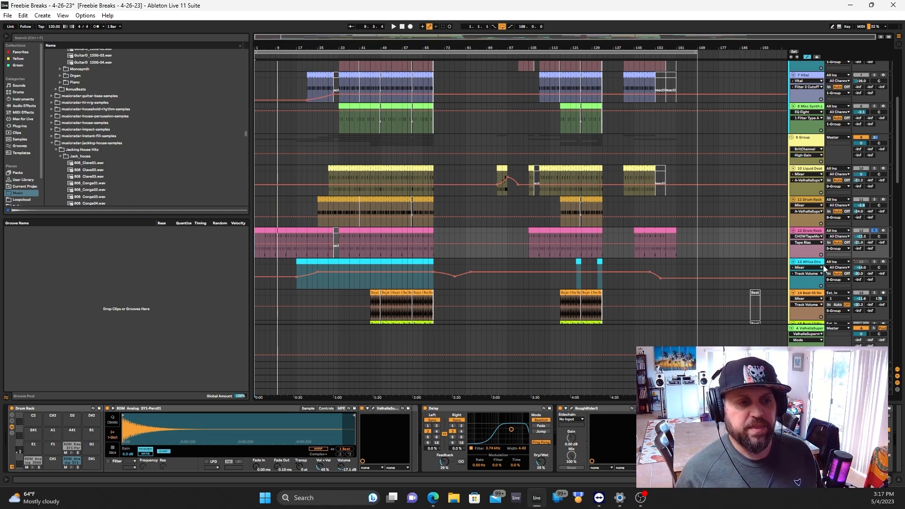
Inspect the Africa Drum rack and the Rozzer step sequencer on track 13, and find the Africa Drum preset among the browser's drums
{"action": "left_click", "coordinate": [806, 263]}
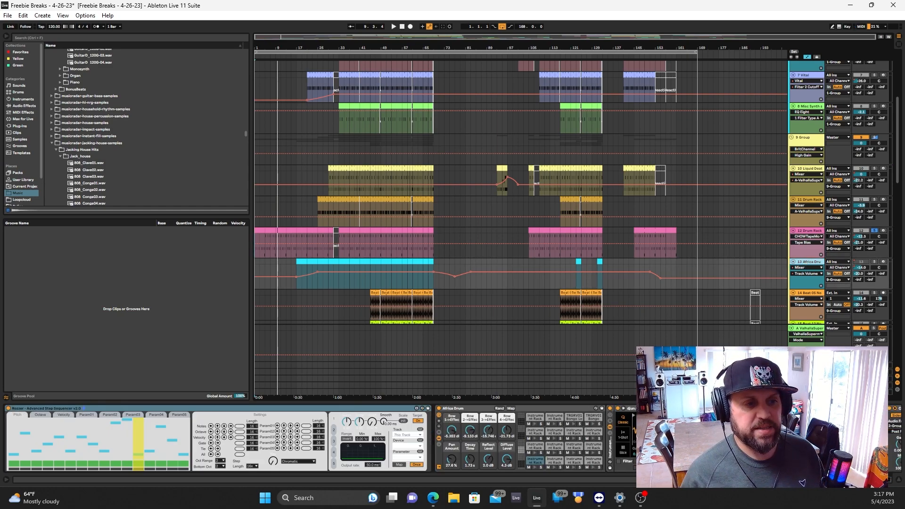
{"action": "left_click", "coordinate": [581, 414]}
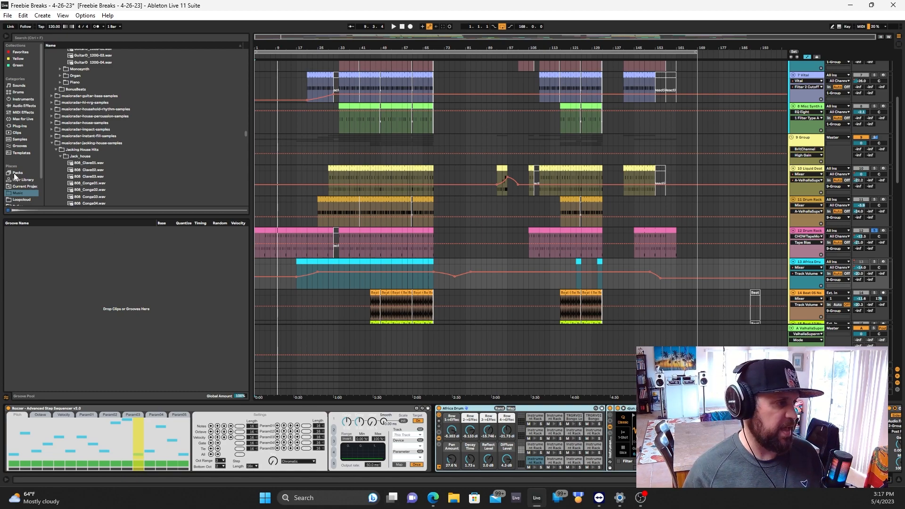
{"action": "left_click", "coordinate": [19, 93]}
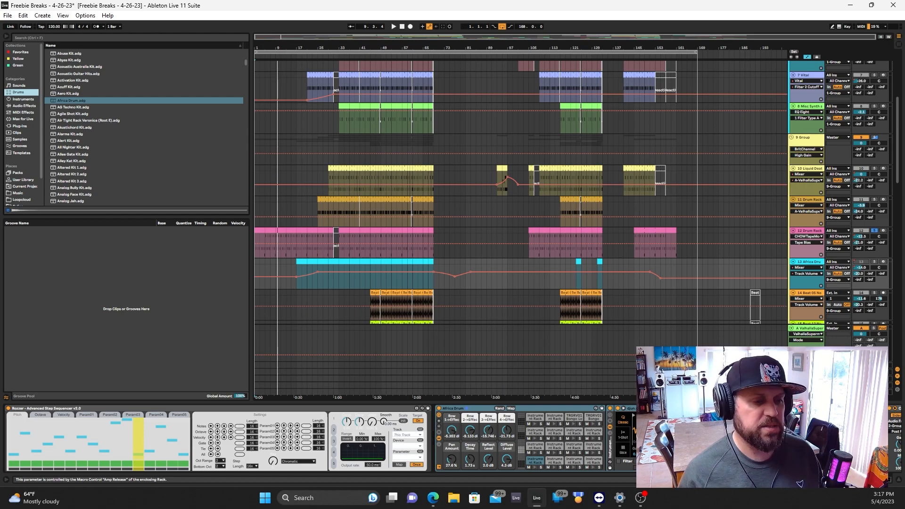
{"action": "mouse_move", "coordinate": [813, 479]}
{"action": "left_mouse_down"}
{"action": "mouse_move", "coordinate": [838, 481]}
{"action": "mouse_move", "coordinate": [813, 480]}
{"action": "left_mouse_up"}
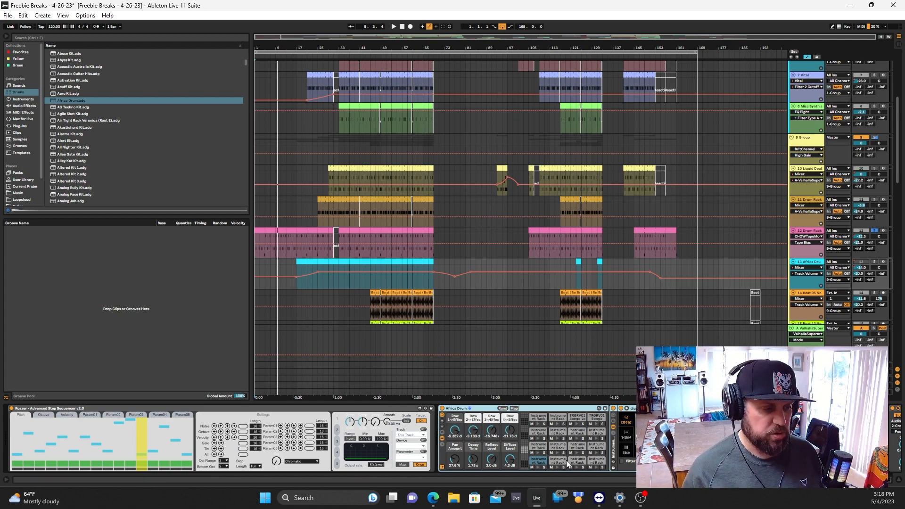
{"action": "left_click", "coordinate": [85, 408]}
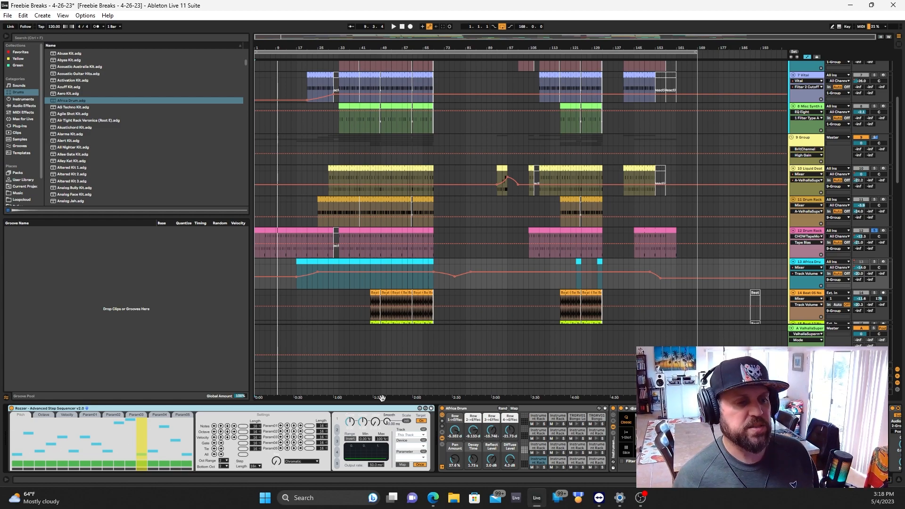
Play the Africa Drum track 13 soloed from bar 33, and review the sampler and Compressor further along its device chain
{"action": "left_click", "coordinate": [338, 285]}
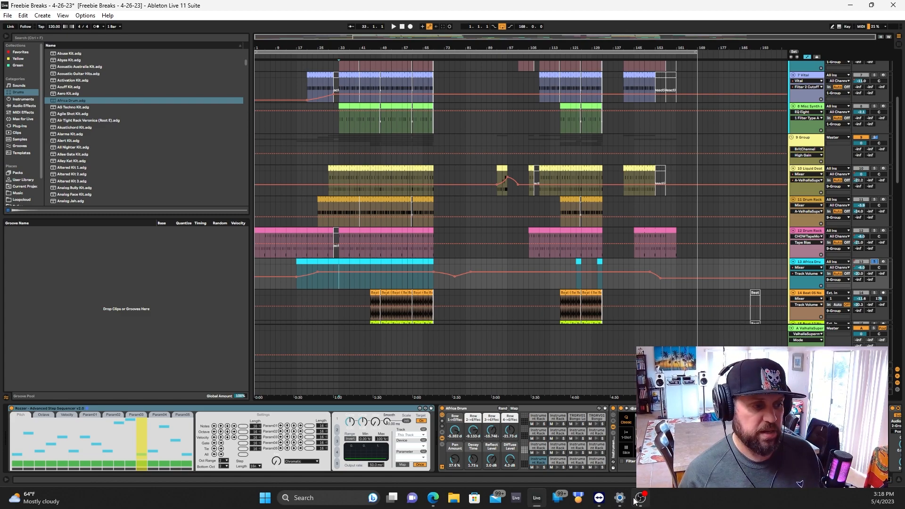
{"action": "key", "text": "space"}
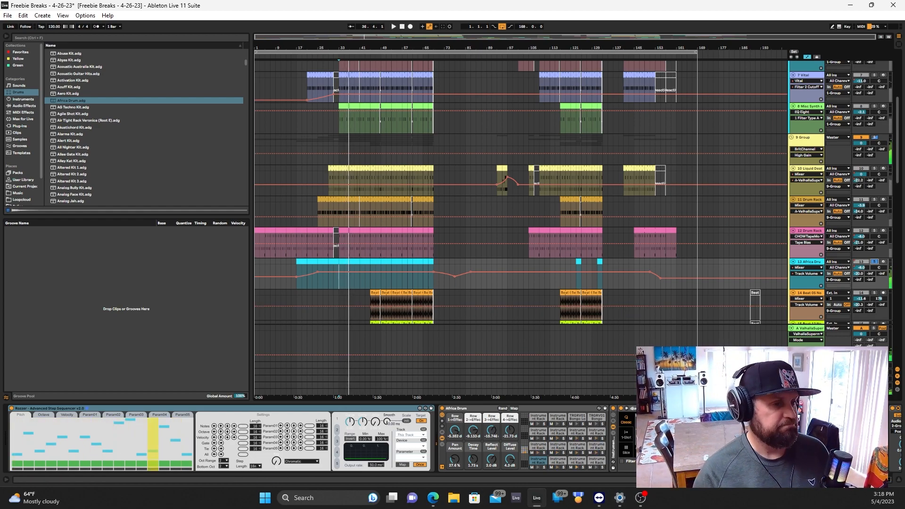
{"action": "scroll", "coordinate": [811, 230], "scroll_direction": "down", "scroll_amount": 3}
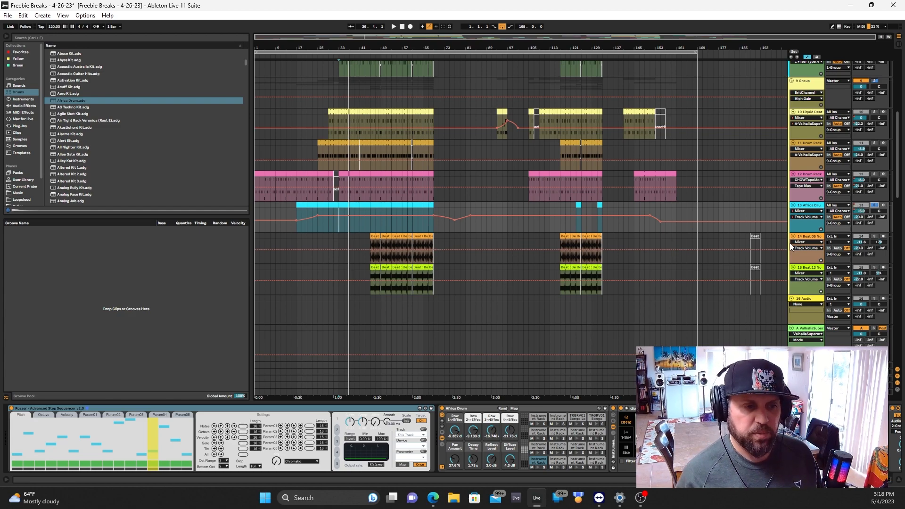
{"action": "left_click_drag", "start_coordinate": [854, 480], "coordinate": [898, 481]}
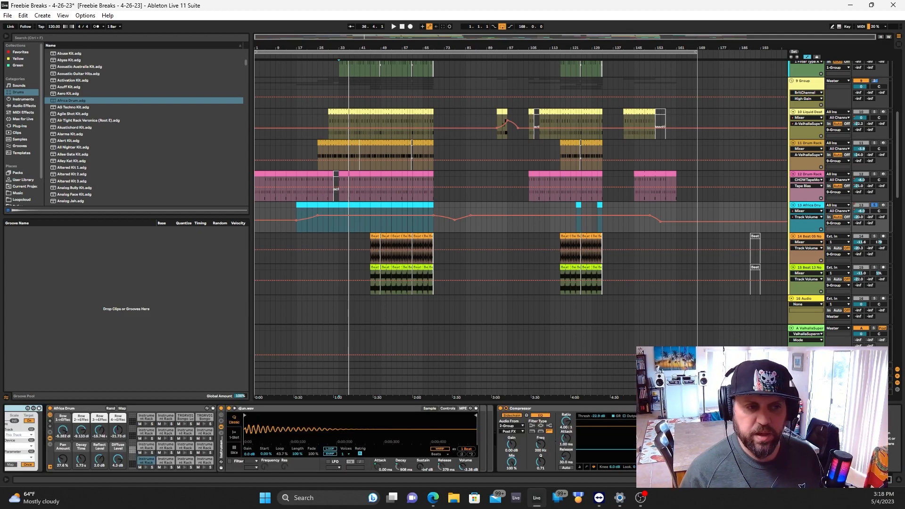
Reveal the source file of the no-kick drum loop clip at bar 49 on track 14 in the browser, and solo that track
{"action": "left_click", "coordinate": [751, 252]}
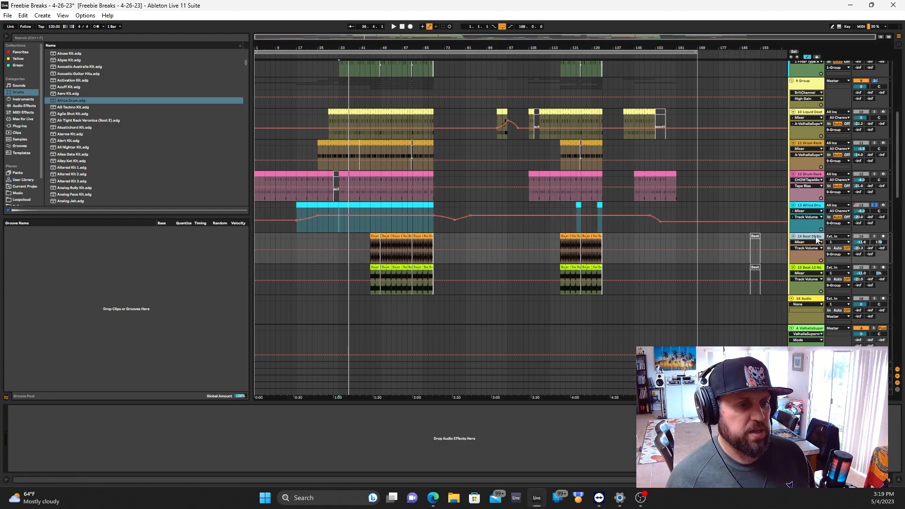
{"action": "left_click", "coordinate": [384, 237]}
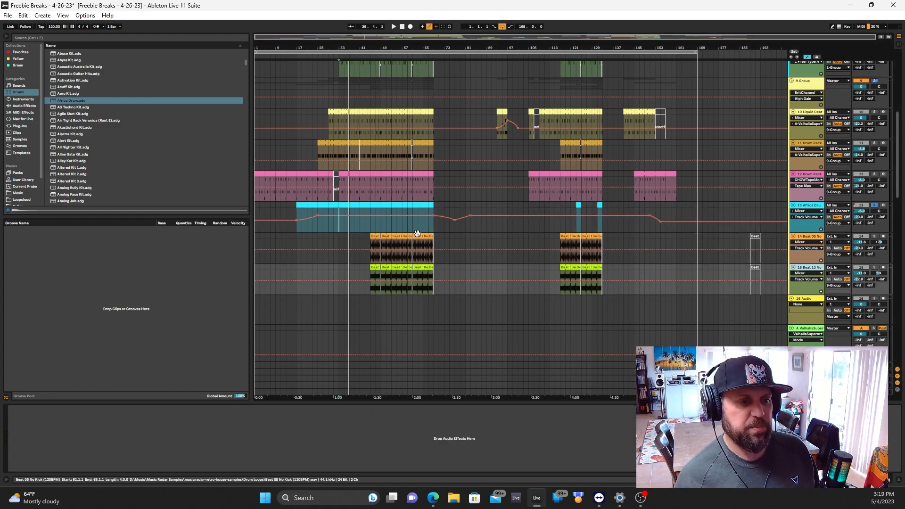
{"action": "right_click", "coordinate": [386, 236]}
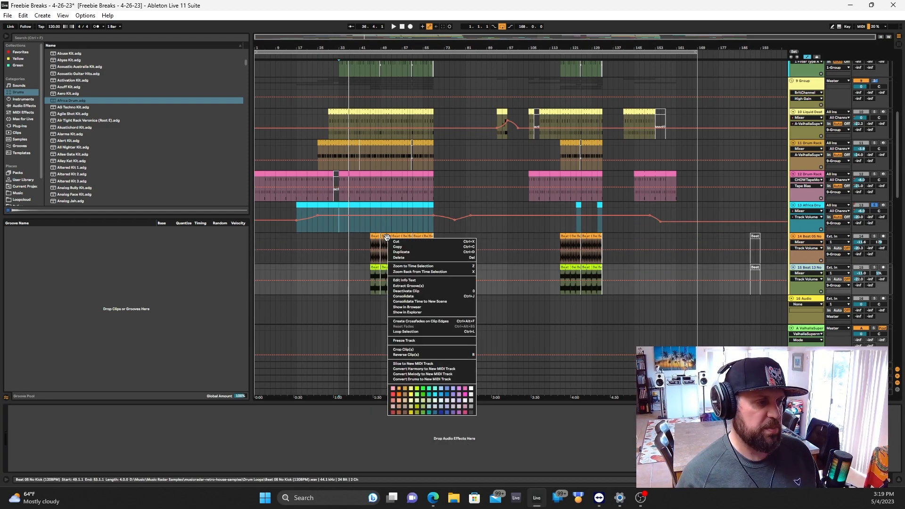
{"action": "left_click", "coordinate": [407, 306]}
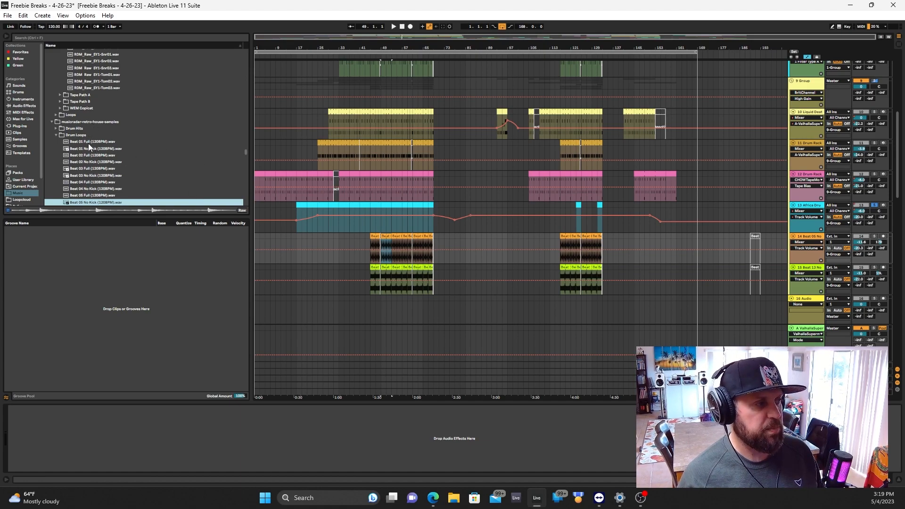
{"action": "left_click", "coordinate": [873, 236]}
{"action": "left_click", "coordinate": [873, 236]}
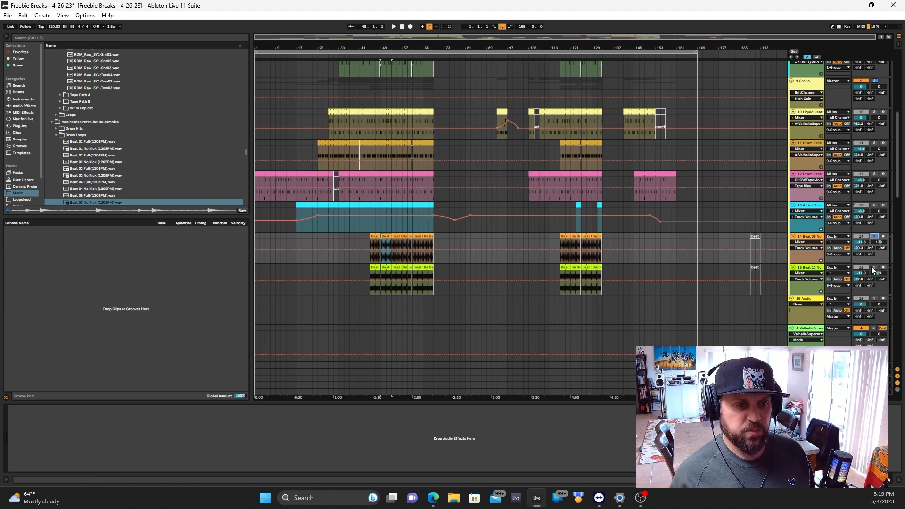
Play the soloed drum loop on track 14, switch the solo to loop track 15, and audition both loops together
{"action": "key", "text": "space"}
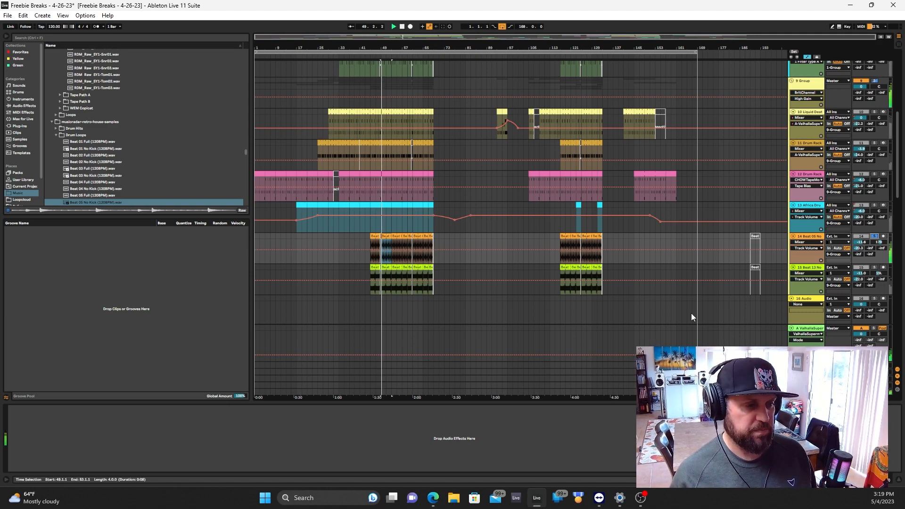
{"action": "left_click", "coordinate": [873, 268]}
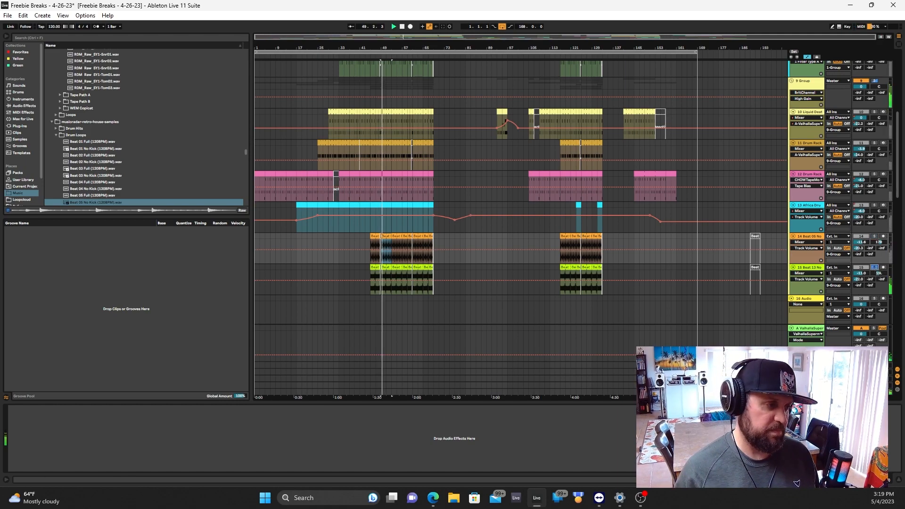
{"action": "left_click", "coordinate": [874, 236], "text": "ctrl"}
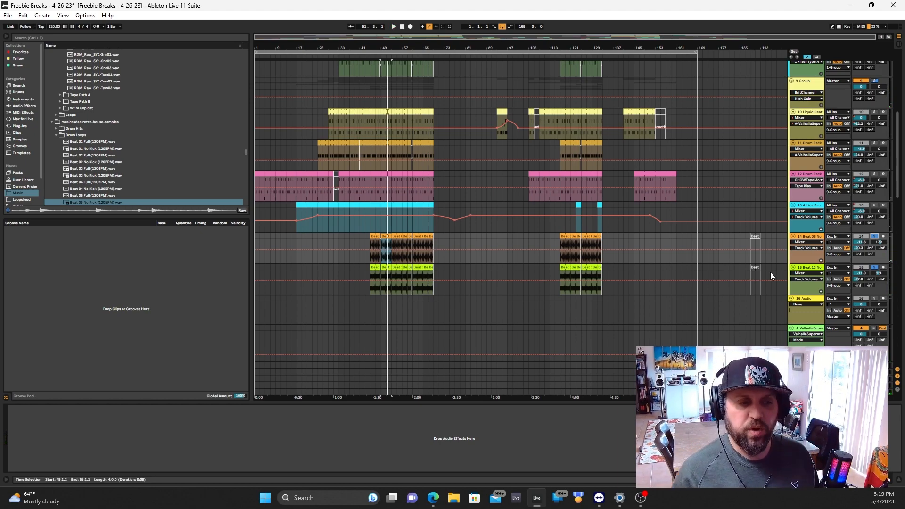
Inspect the 9 Group's effect chain and review the settings of its BritChannel plug-in
{"action": "scroll", "coordinate": [530, 293], "scroll_direction": "up", "scroll_amount": 10}
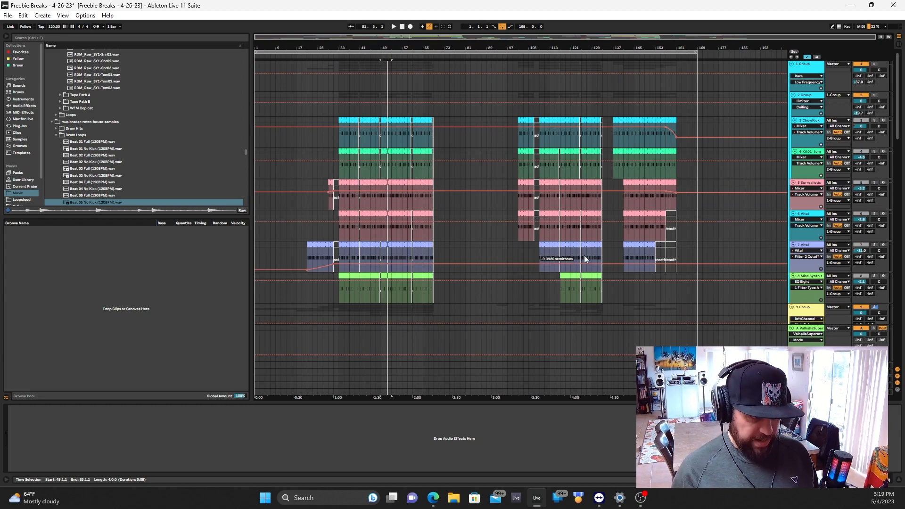
{"action": "scroll", "coordinate": [584, 255], "scroll_direction": "down", "scroll_amount": 6}
{"action": "scroll", "coordinate": [550, 230], "scroll_direction": "down", "scroll_amount": 5}
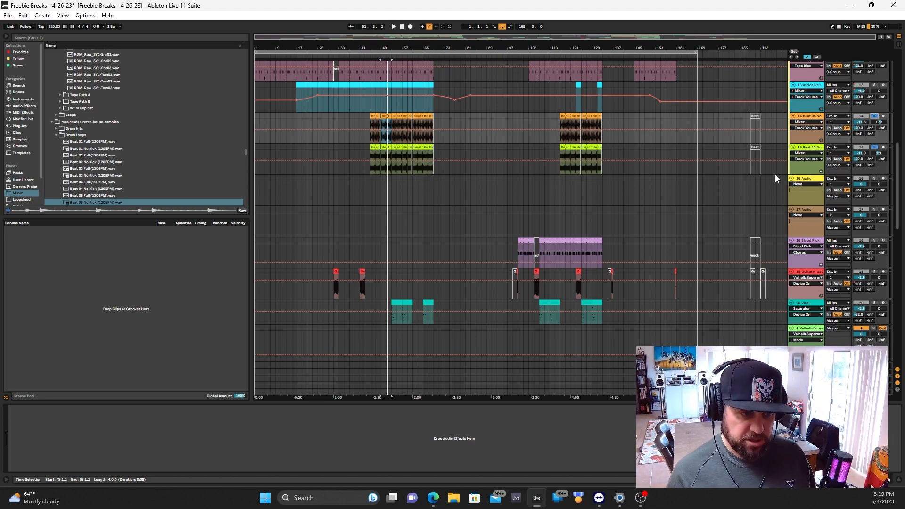
{"action": "scroll", "coordinate": [865, 131], "scroll_direction": "up", "scroll_amount": 1}
{"action": "scroll", "coordinate": [865, 131], "scroll_direction": "up", "scroll_amount": 8}
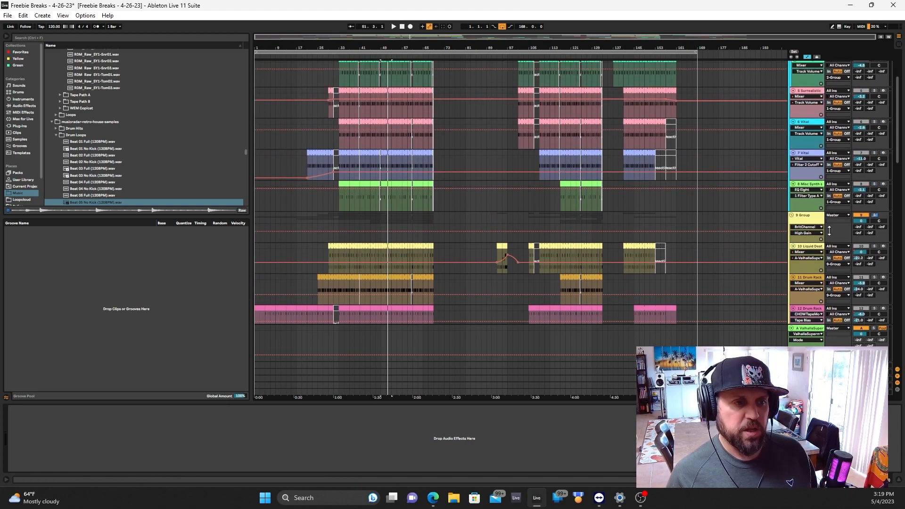
{"action": "left_click", "coordinate": [814, 225]}
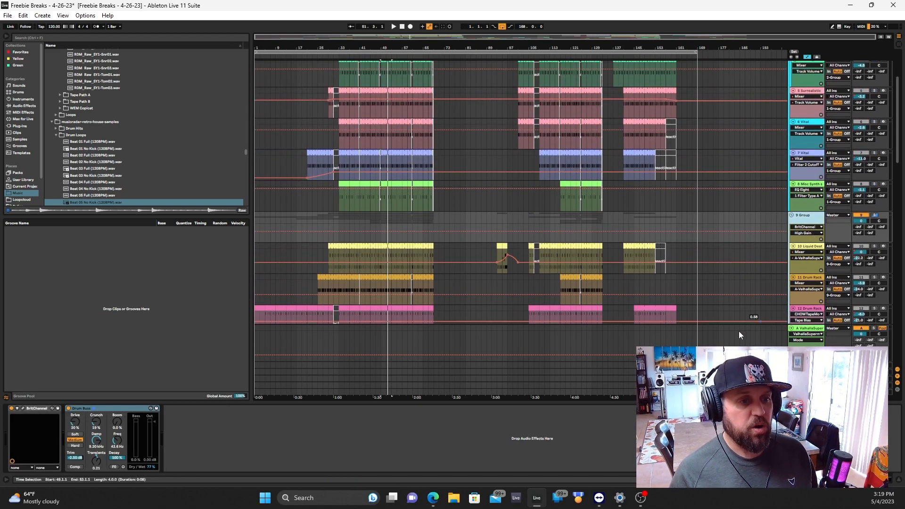
{"action": "left_click", "coordinate": [22, 408]}
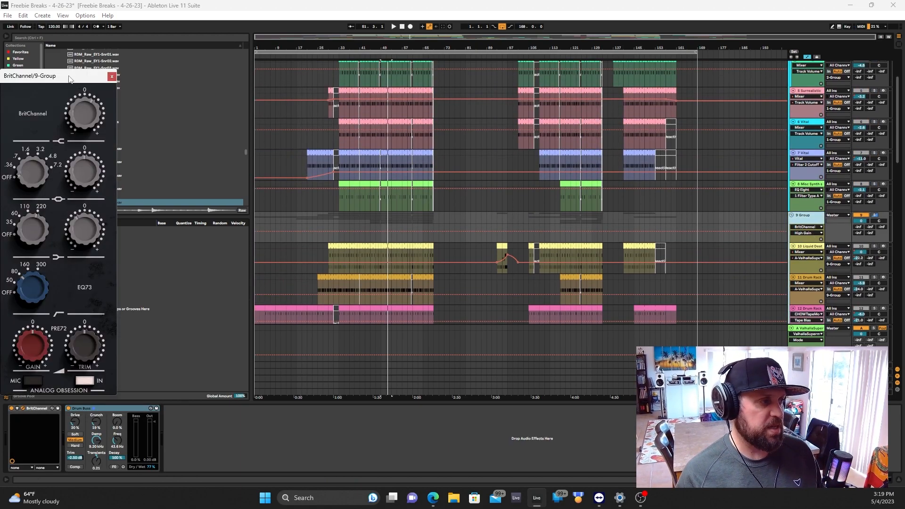
{"action": "left_click_drag", "start_coordinate": [68, 79], "coordinate": [272, 57]}
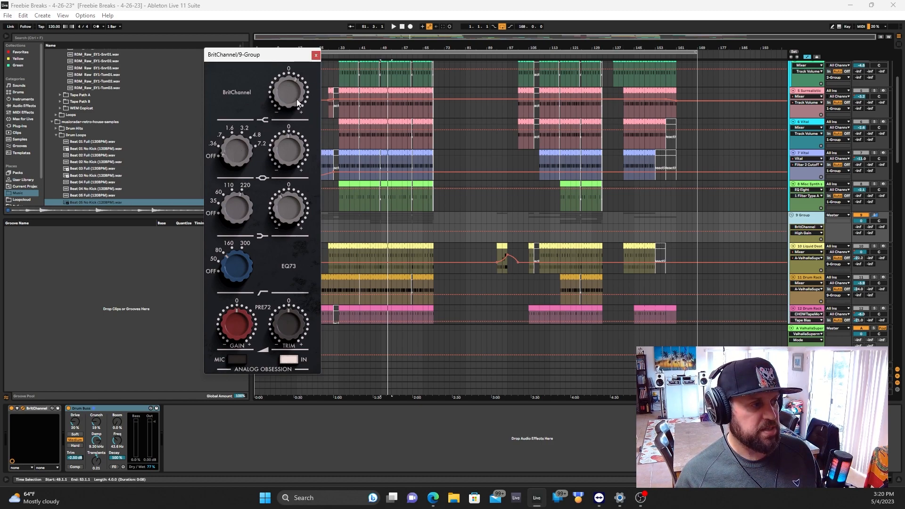
{"action": "left_click", "coordinate": [314, 55]}
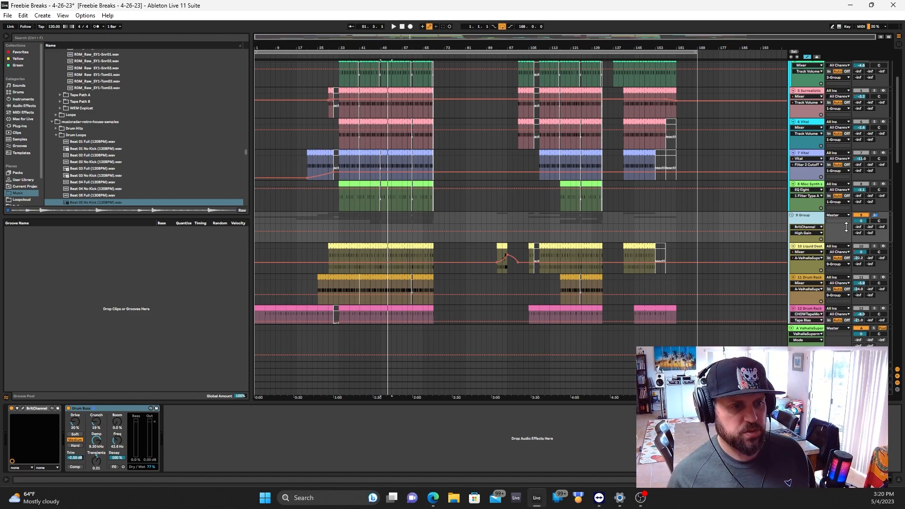
Audition the 9 Group drums soloed from bar 49, and release the group's solo
{"action": "left_click", "coordinate": [875, 215]}
{"action": "key", "text": "space"}
{"action": "scroll", "coordinate": [820, 267], "scroll_direction": "down", "scroll_amount": 5}
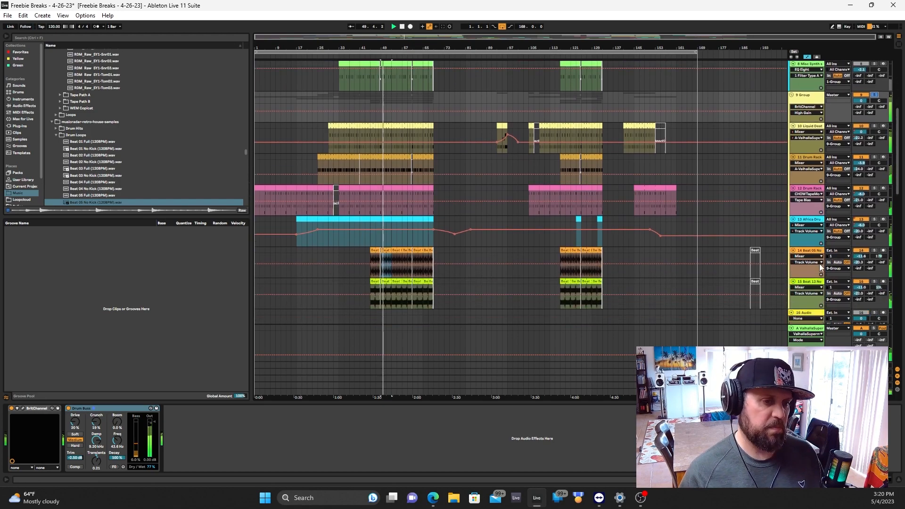
{"action": "scroll", "coordinate": [820, 268], "scroll_direction": "down", "scroll_amount": 4}
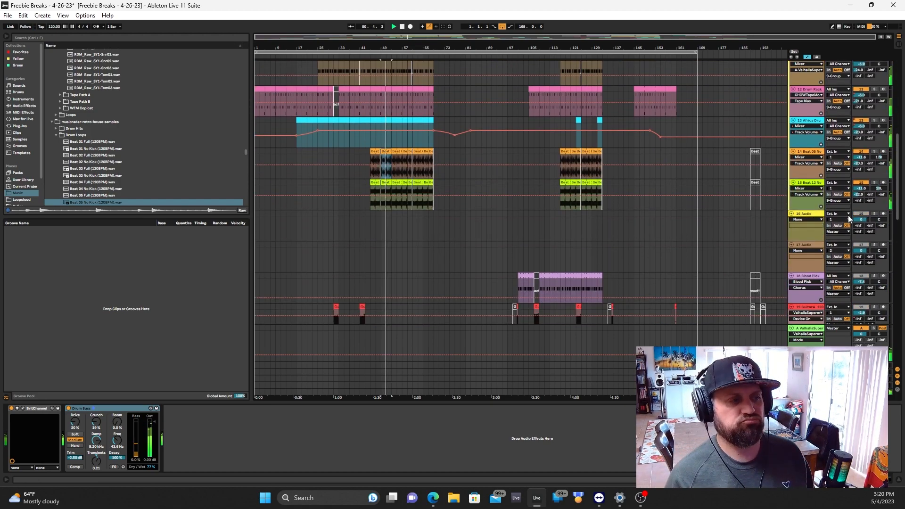
{"action": "scroll", "coordinate": [848, 217], "scroll_direction": "up", "scroll_amount": 7}
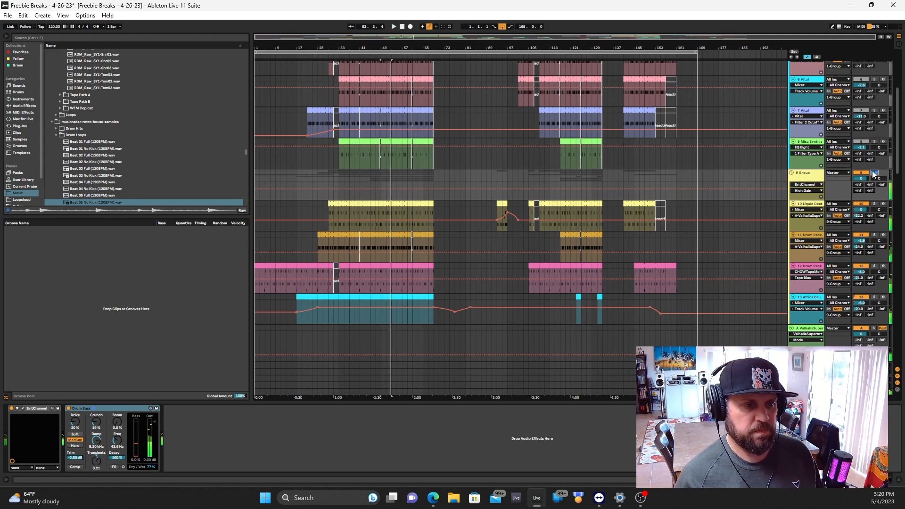
{"action": "left_click", "coordinate": [874, 172]}
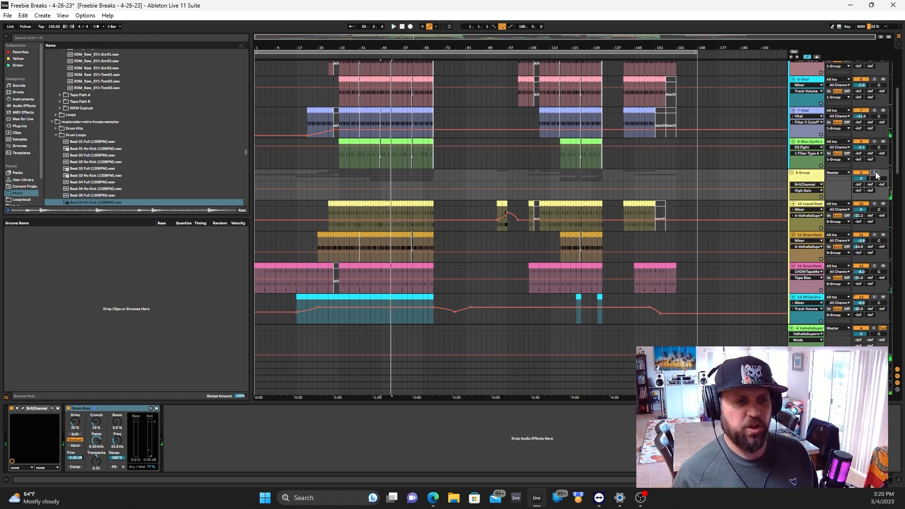
Inspect the Blood Pick device chain on track 18, and play that track soloed from bar 109
{"action": "scroll", "coordinate": [766, 297], "scroll_direction": "down", "scroll_amount": 10}
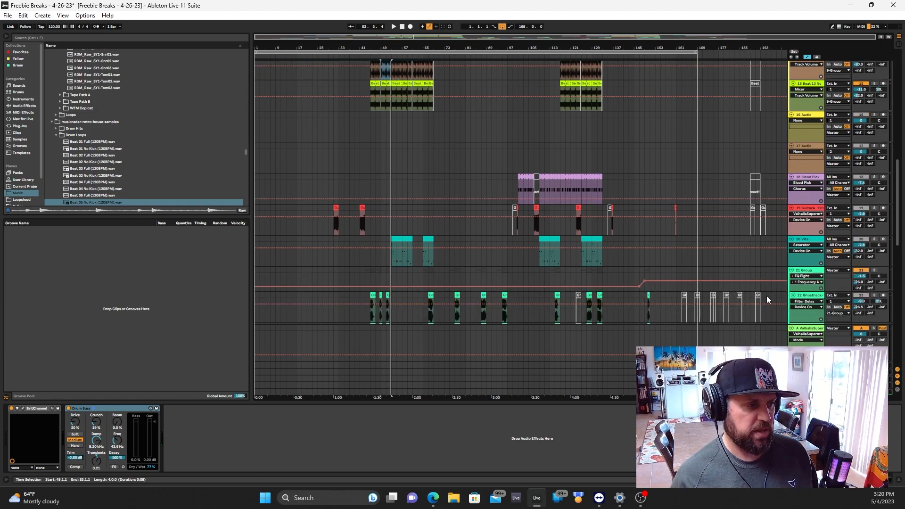
{"action": "left_click", "coordinate": [818, 184]}
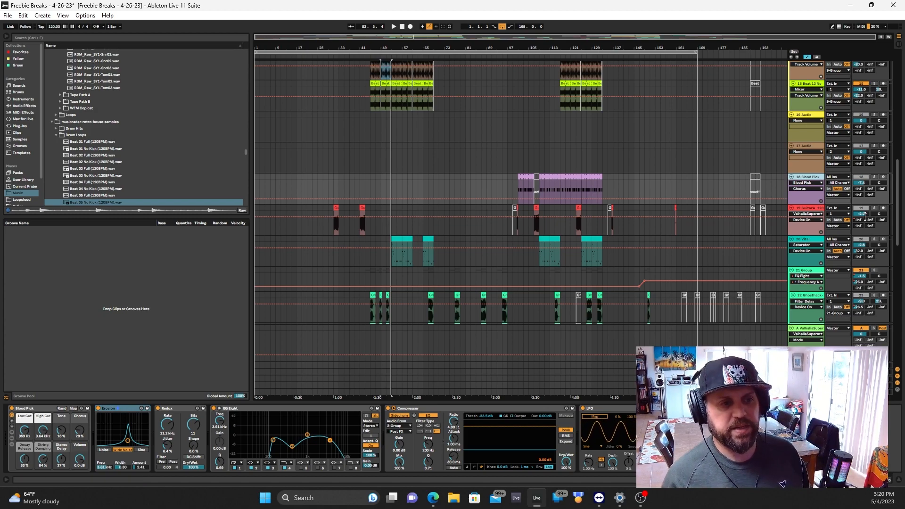
{"action": "left_click", "coordinate": [38, 410]}
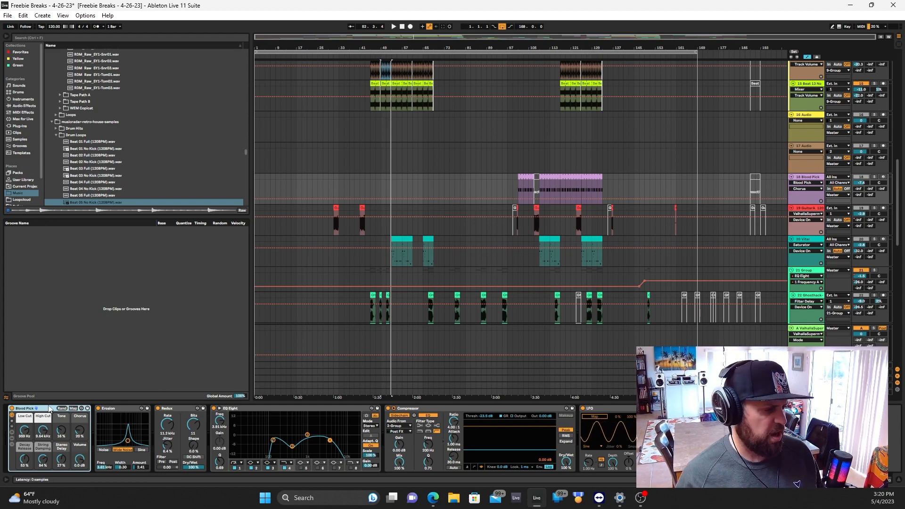
{"action": "left_click", "coordinate": [541, 194]}
{"action": "left_click", "coordinate": [873, 177]}
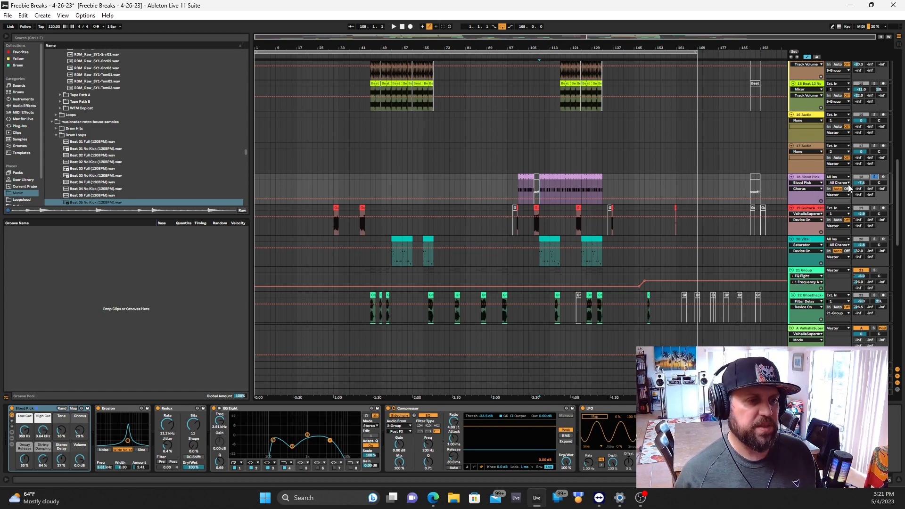
{"action": "key", "text": "space"}
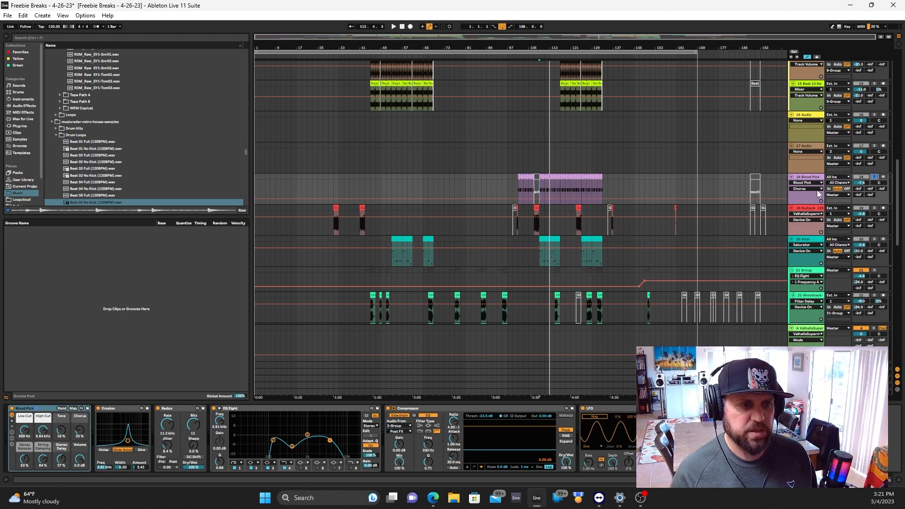
Reveal the source file of the guitar clip at bar 31 on track 19 in the browser, and examine its sample folders
{"action": "scroll", "coordinate": [817, 193], "scroll_direction": "down", "scroll_amount": 2}
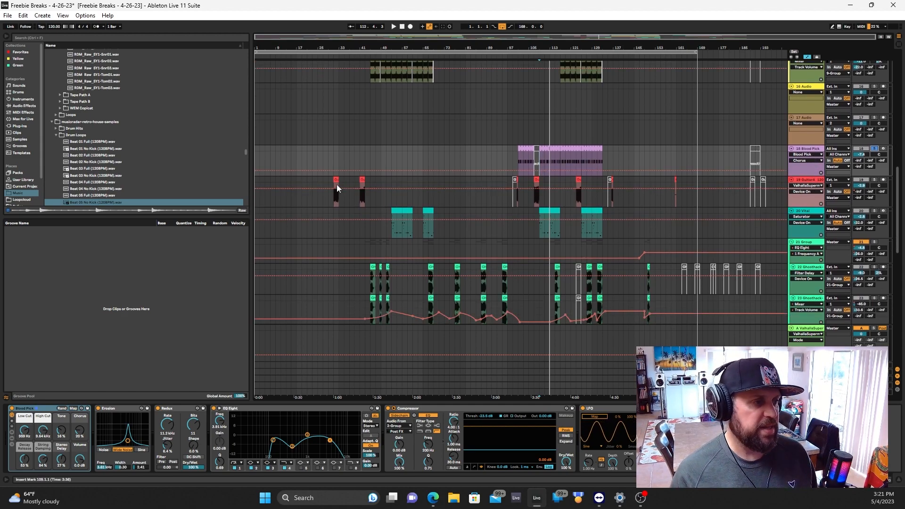
{"action": "right_click", "coordinate": [336, 180]}
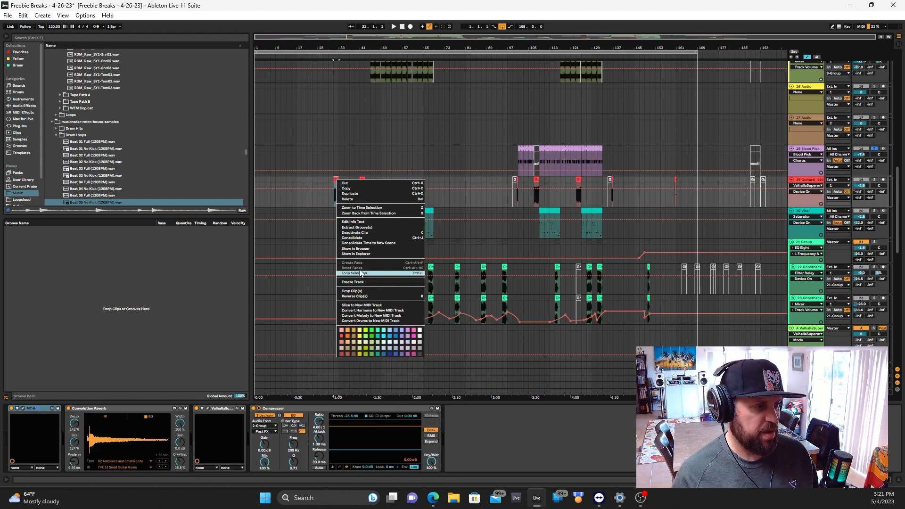
{"action": "left_click", "coordinate": [355, 248]}
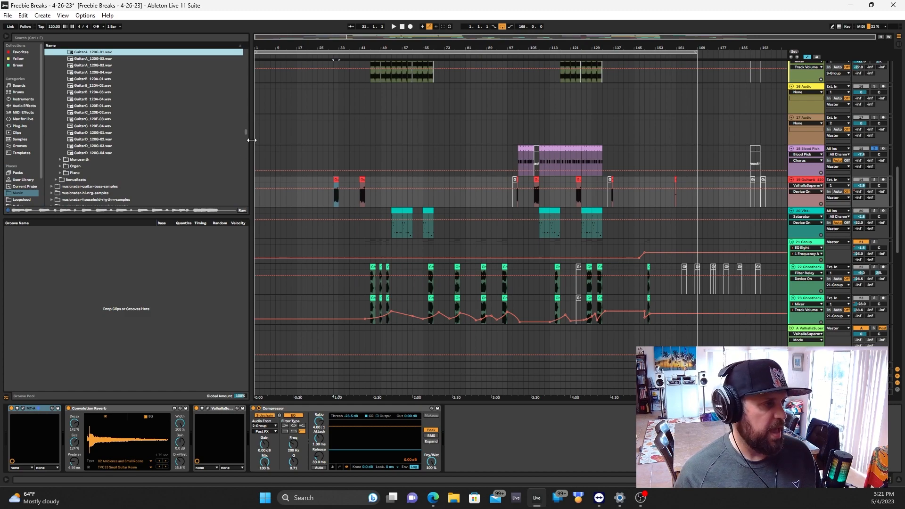
{"action": "left_click_drag", "start_coordinate": [247, 132], "coordinate": [246, 128]}
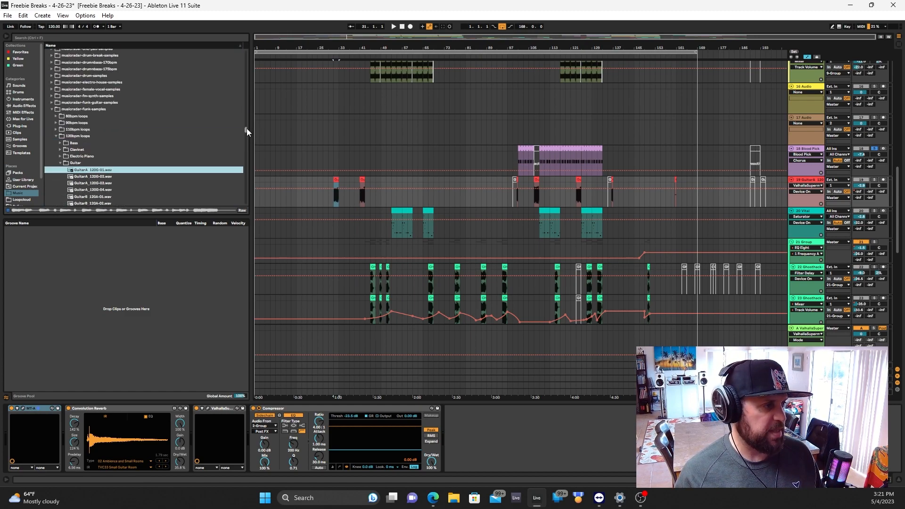
{"action": "scroll", "coordinate": [247, 129], "scroll_direction": "down", "scroll_amount": 3}
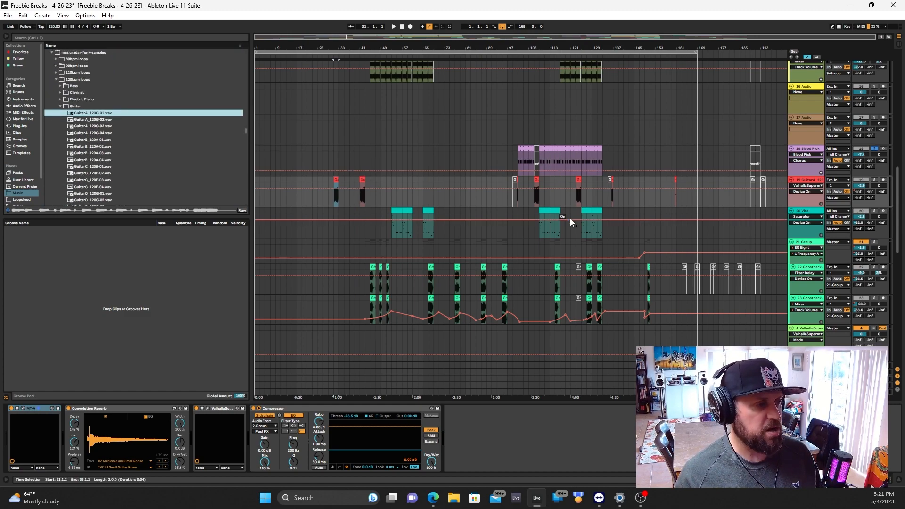
Solo guitar track 19, and audition its clip at bar 31 and the following guitar clip
{"action": "left_click", "coordinate": [873, 181]}
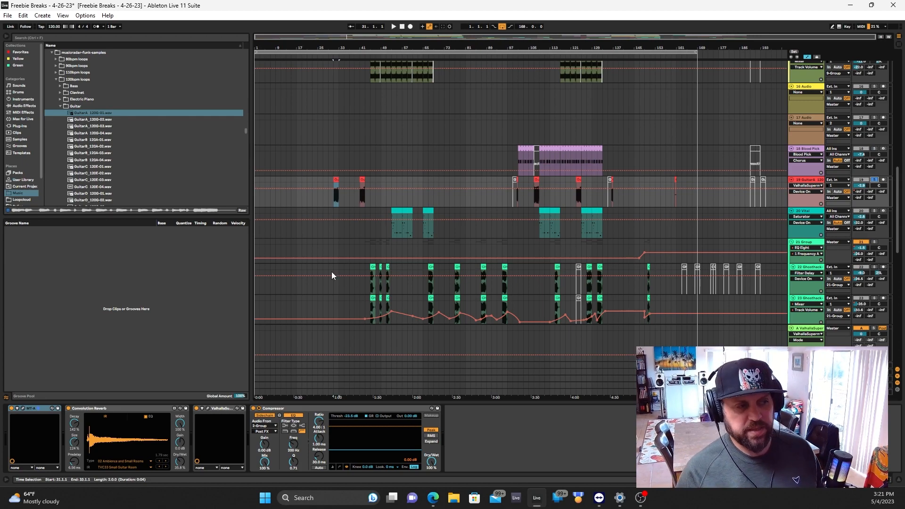
{"action": "key", "text": "space"}
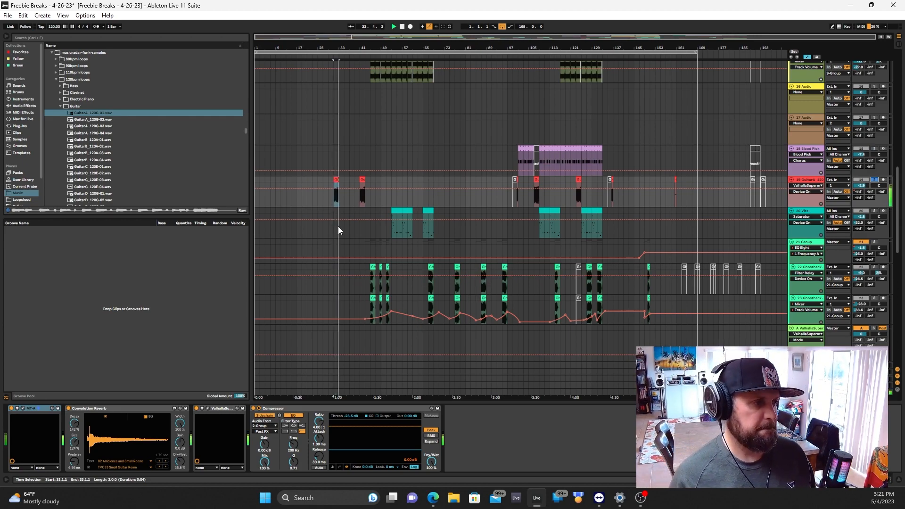
{"action": "left_click", "coordinate": [361, 179]}
{"action": "key", "text": "space"}
{"action": "key", "text": "space"}
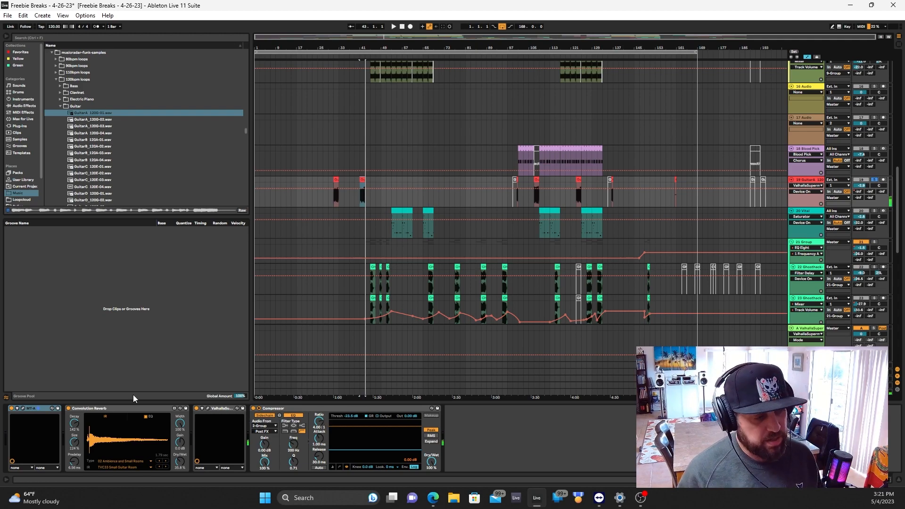
Review the MT-A distortion and ValhallaSupermassive settings on guitar track 19
{"action": "left_click", "coordinate": [19, 409]}
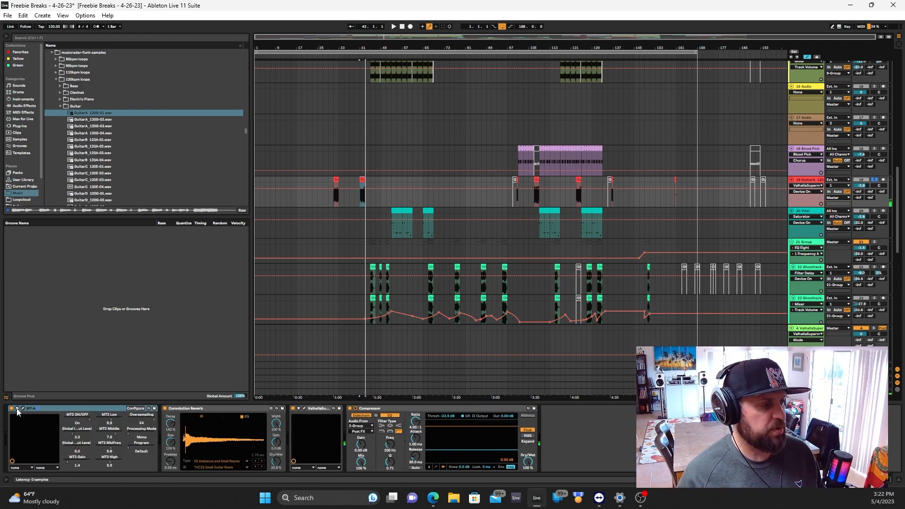
{"action": "left_click", "coordinate": [18, 409]}
{"action": "left_click", "coordinate": [21, 409]}
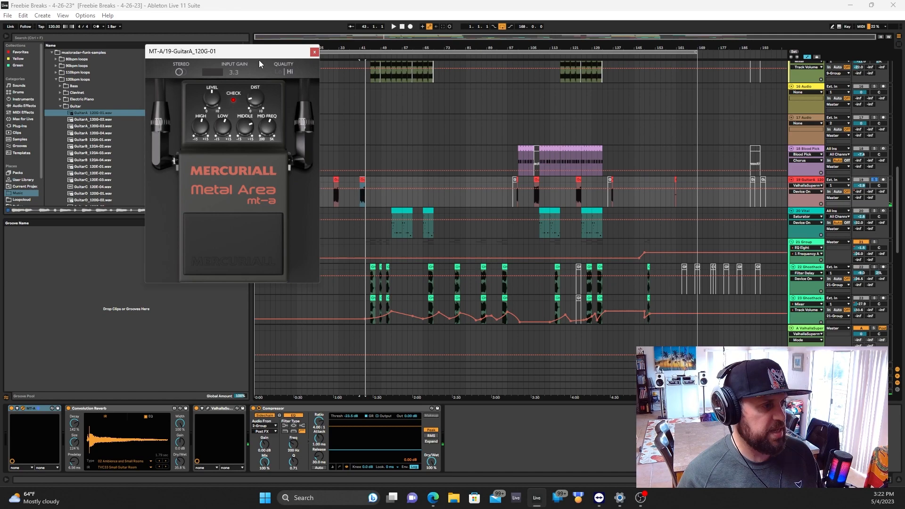
{"action": "left_click_drag", "start_coordinate": [260, 54], "coordinate": [318, 67]}
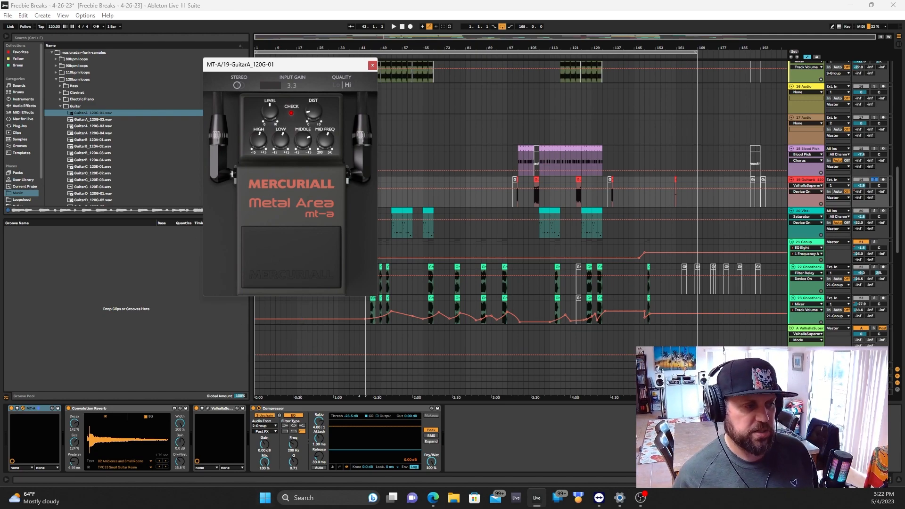
{"action": "left_click", "coordinate": [207, 408]}
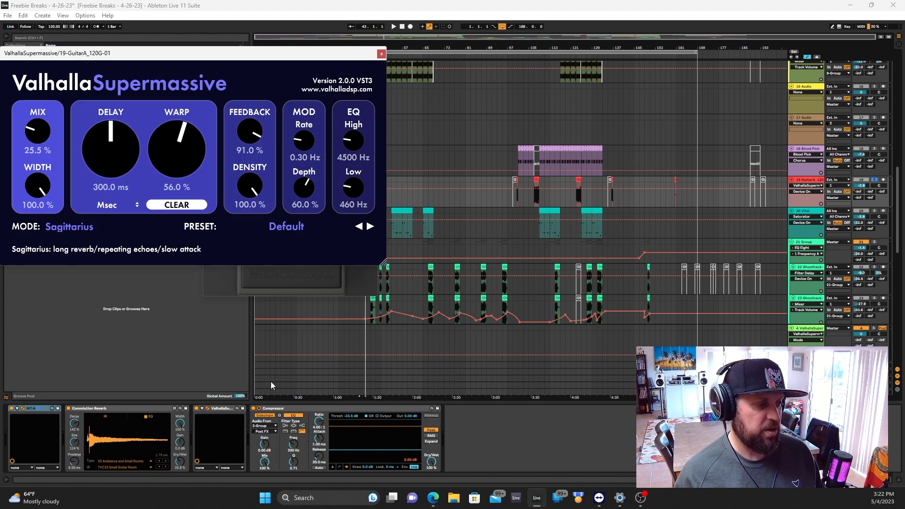
{"action": "left_click", "coordinate": [380, 54]}
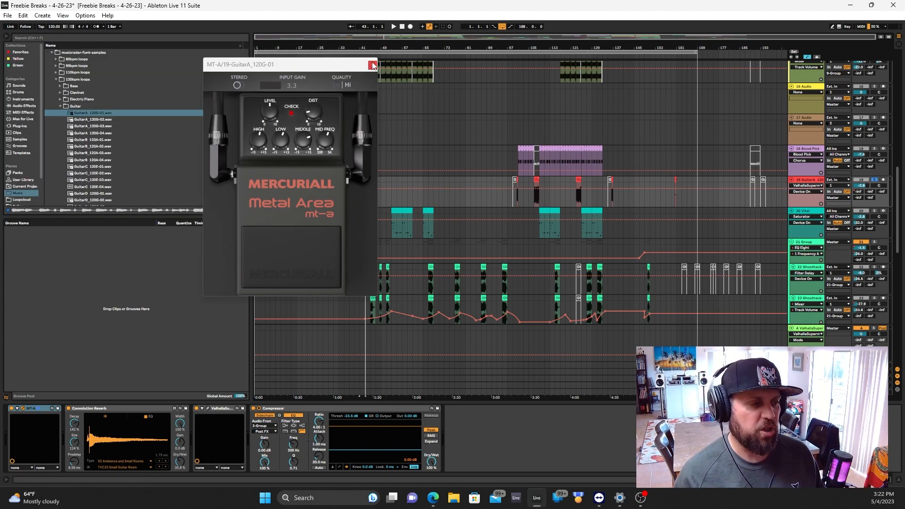
{"action": "left_click", "coordinate": [373, 65]}
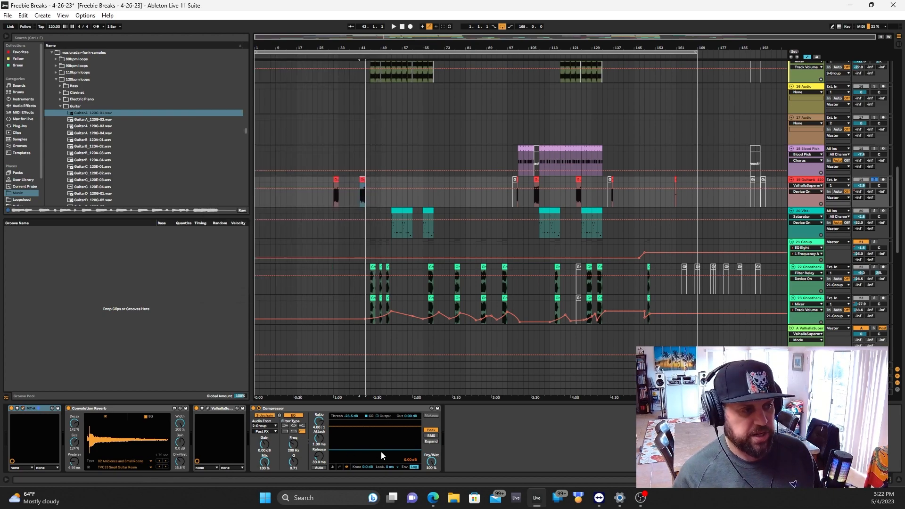
Bypass MT-A, Convolution Reverb and ValhallaSupermassive on guitar track 19, and audition its clip at bar 31 dry
{"action": "left_click", "coordinate": [13, 410]}
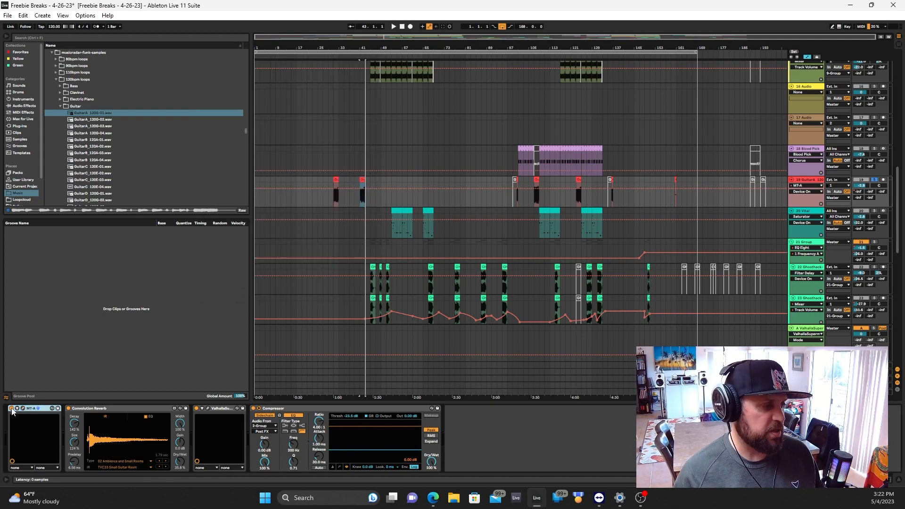
{"action": "left_click", "coordinate": [195, 410]}
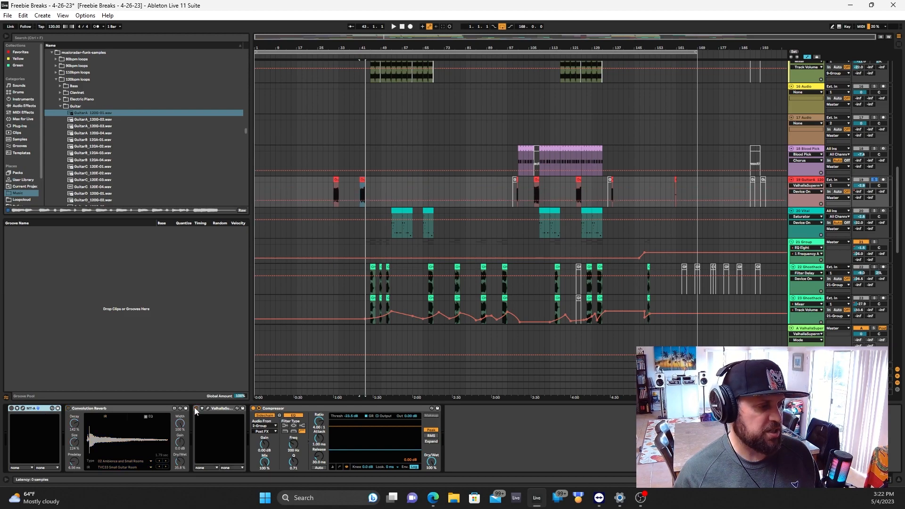
{"action": "left_click", "coordinate": [333, 186]}
{"action": "key", "text": "space"}
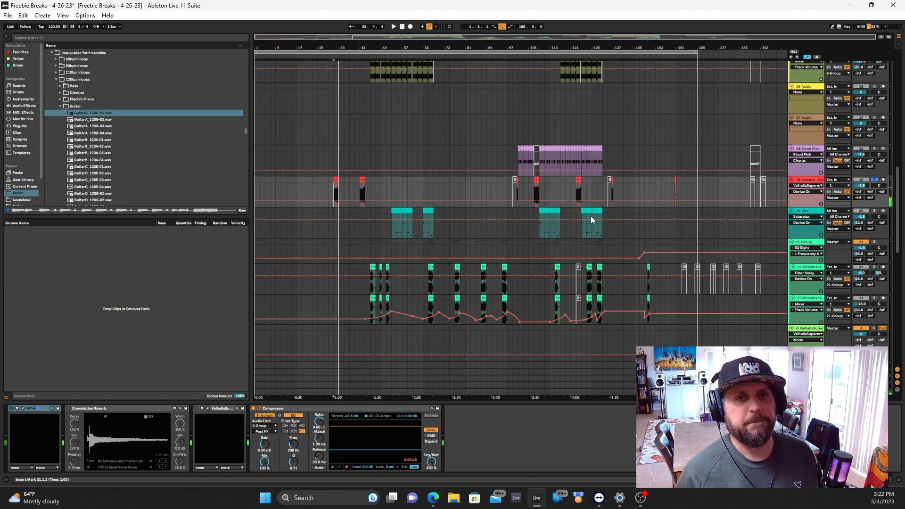
Re-enable the bypassed effects on guitar track 19, audition the clip at bar 41, and review the MT-A distortion settings
{"action": "left_click", "coordinate": [360, 184]}
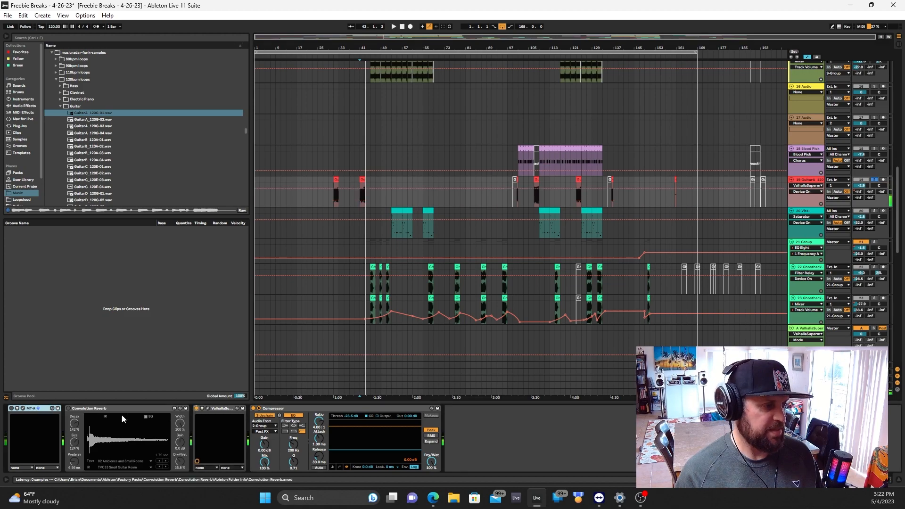
{"action": "left_click", "coordinate": [69, 408]}
{"action": "left_click", "coordinate": [11, 409]}
{"action": "key", "text": "space"}
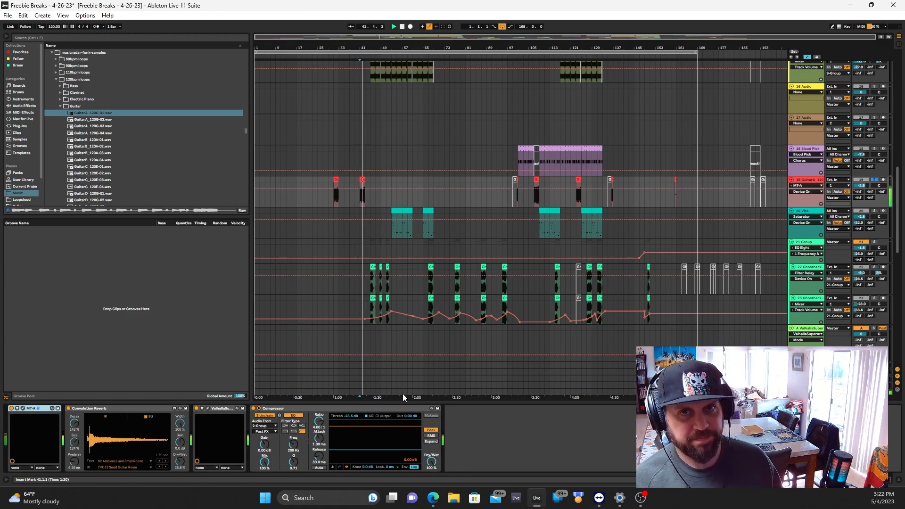
{"action": "left_click", "coordinate": [22, 408]}
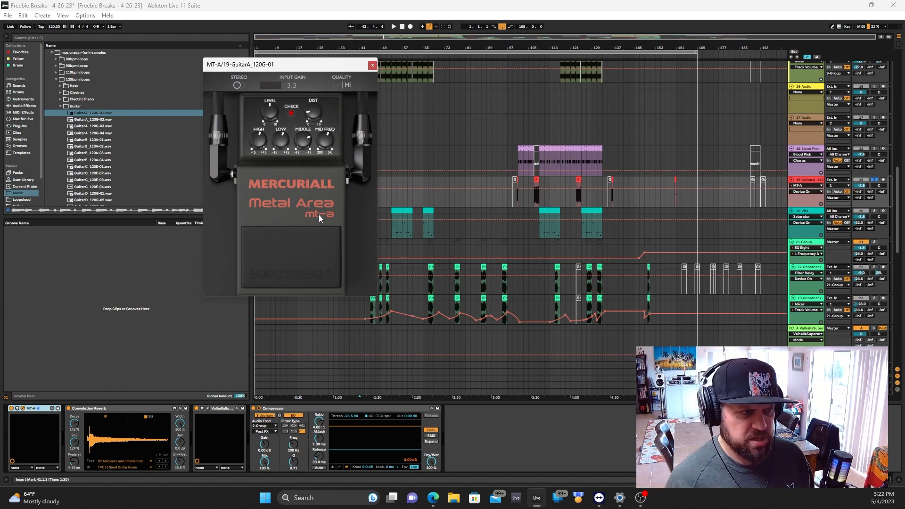
{"action": "left_click", "coordinate": [373, 66]}
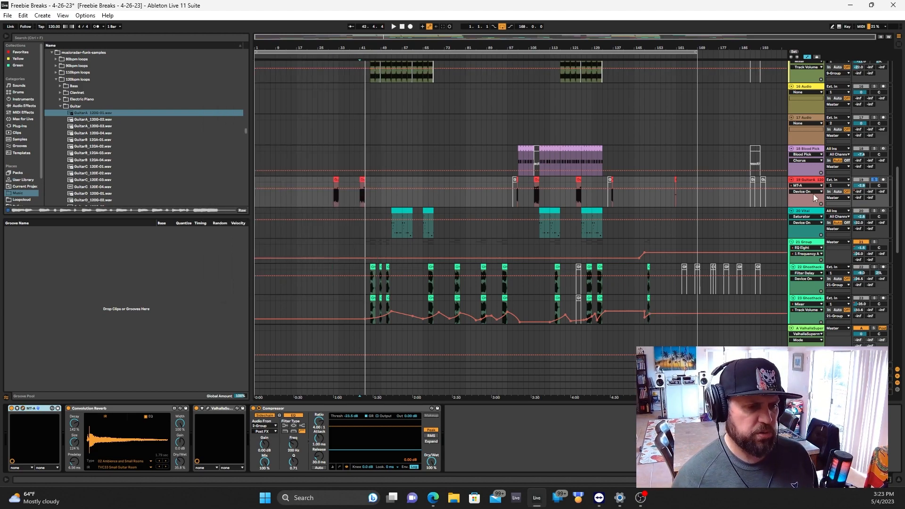
Show the device chain of Vital track 20, set the playback start to bar 53, and solo the track
{"action": "left_click", "coordinate": [813, 213]}
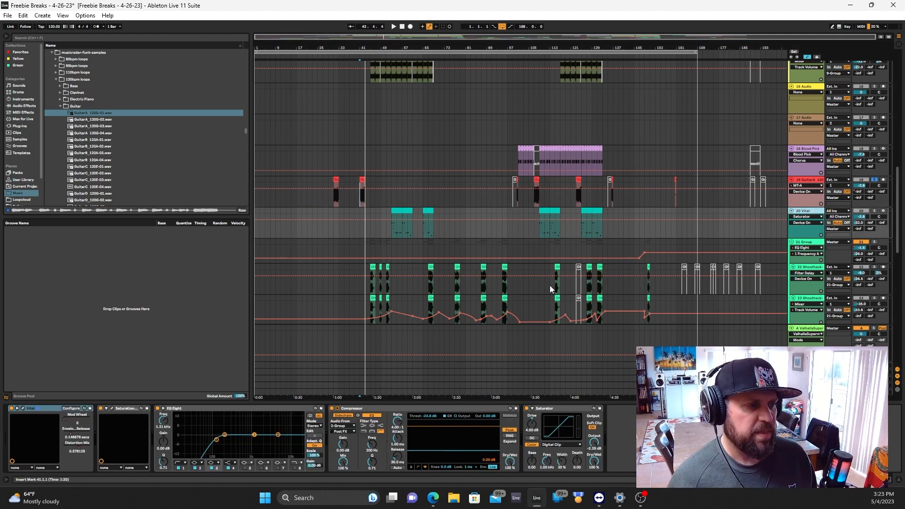
{"action": "left_click", "coordinate": [390, 228]}
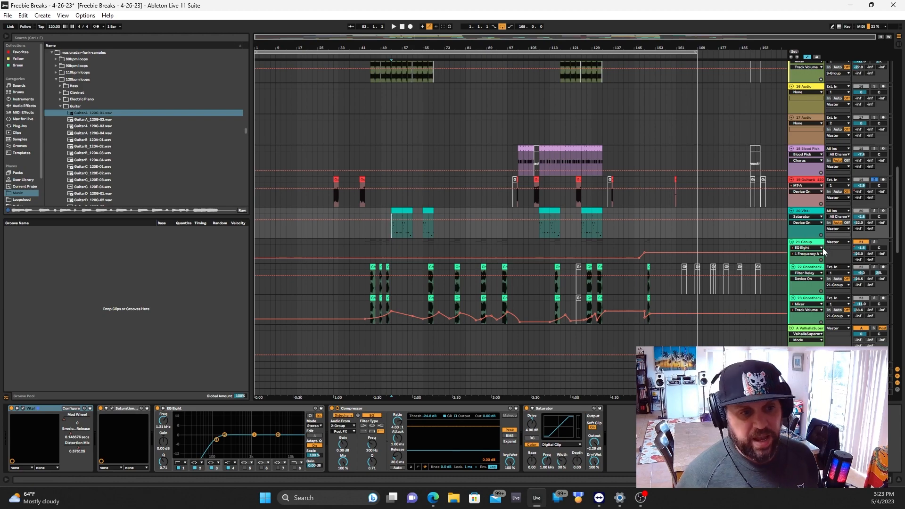
{"action": "left_click", "coordinate": [874, 211]}
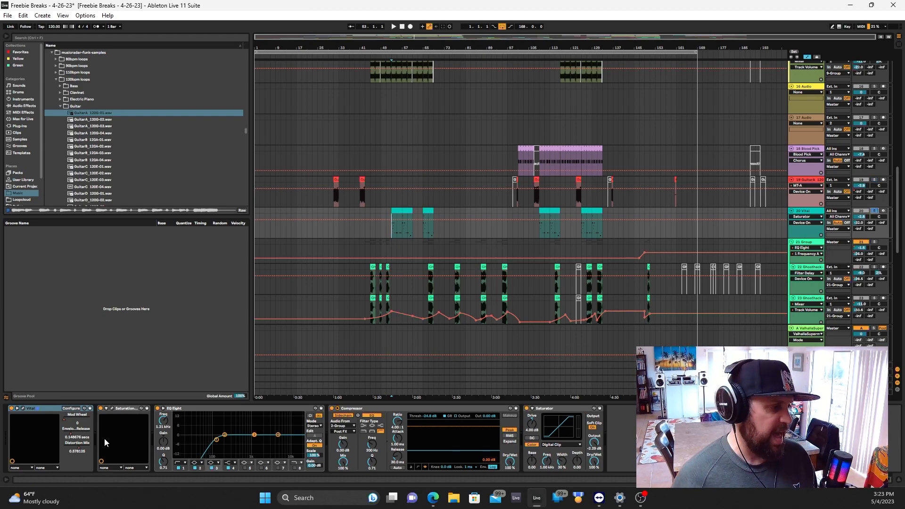
Review the Vital synth's effects and voice settings on track 20, and play the soloed track from bar 53
{"action": "left_click", "coordinate": [22, 407]}
{"action": "left_click_drag", "start_coordinate": [453, 44], "coordinate": [495, 41]}
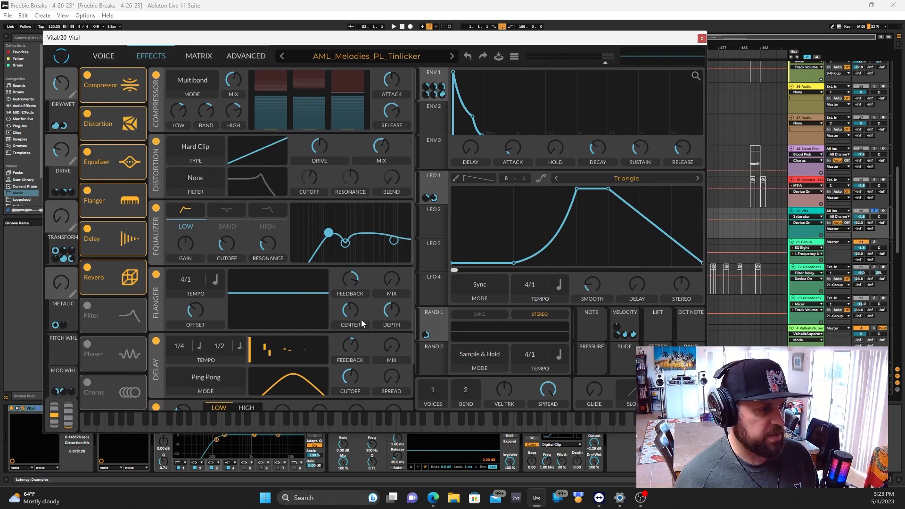
{"action": "left_click", "coordinate": [112, 60]}
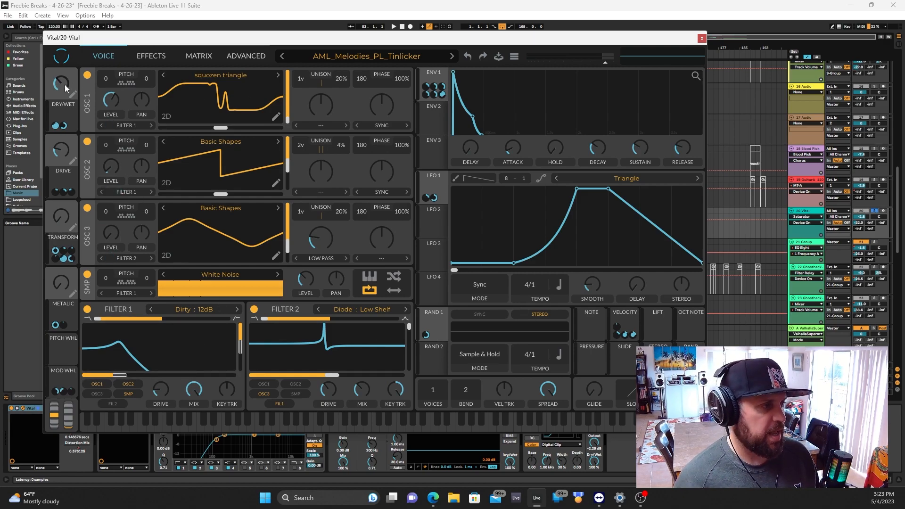
{"action": "left_click", "coordinate": [161, 60]}
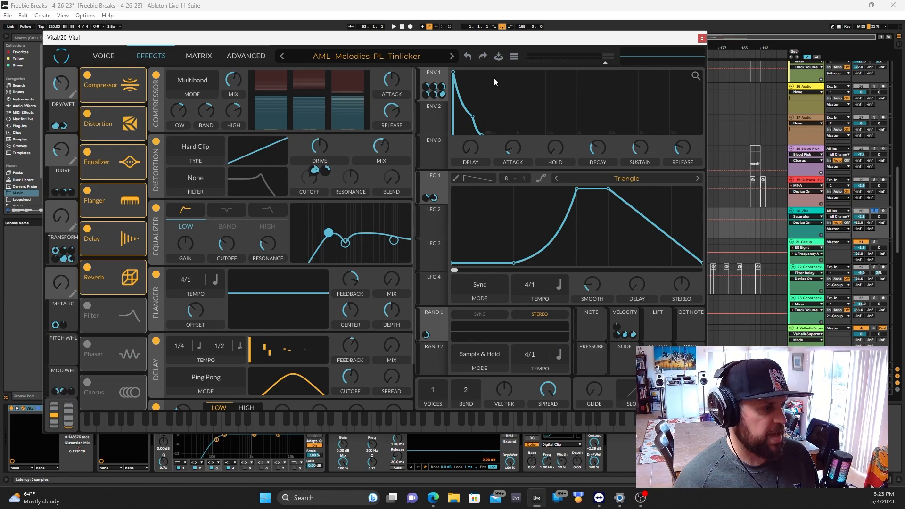
{"action": "left_click", "coordinate": [702, 38]}
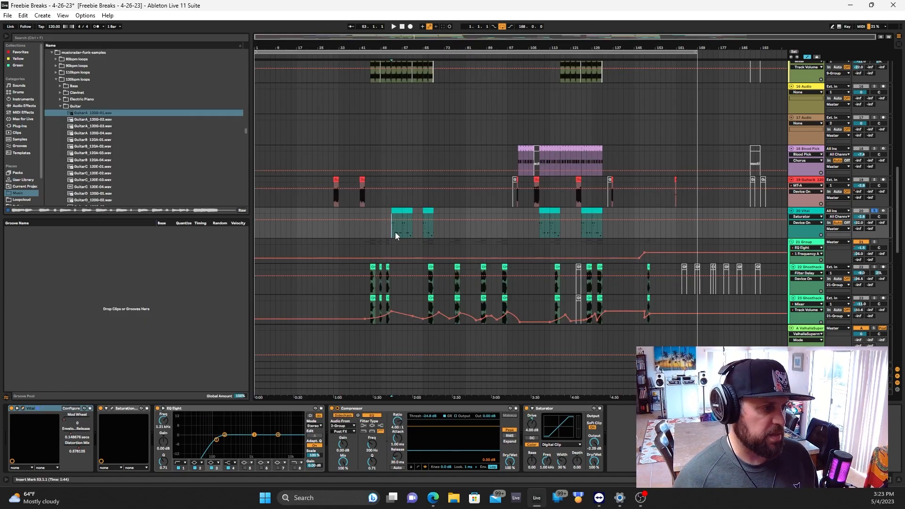
{"action": "key", "text": "space"}
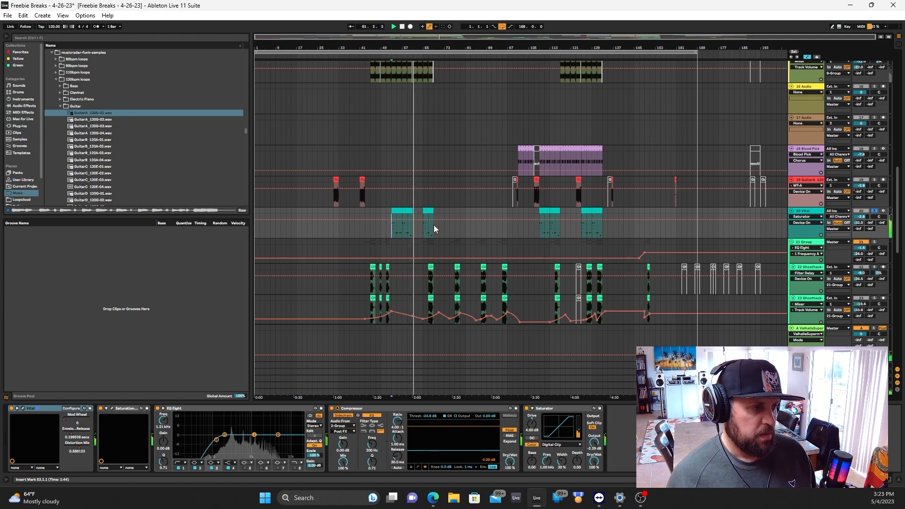
Inspect the MIDI notes of the clips at bars 53 and 57 on Vital track 20
{"action": "left_click", "coordinate": [399, 212]}
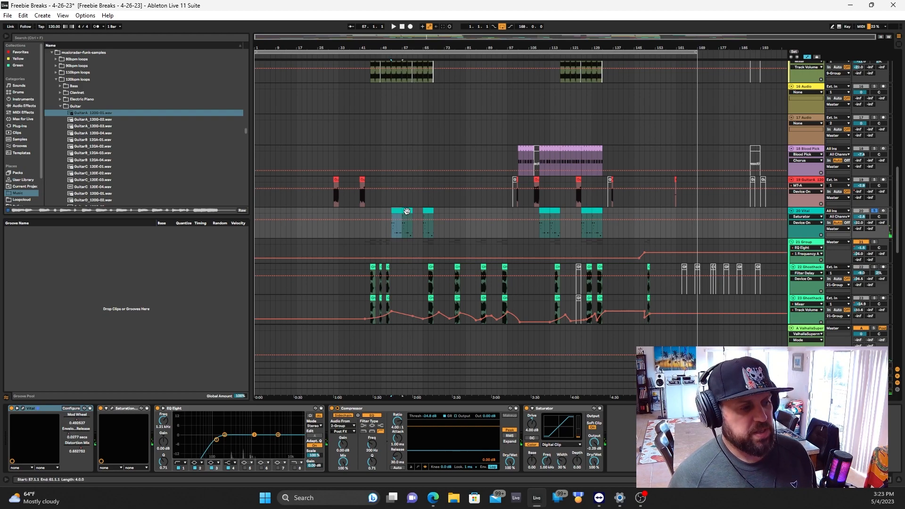
{"action": "left_click", "coordinate": [407, 211]}
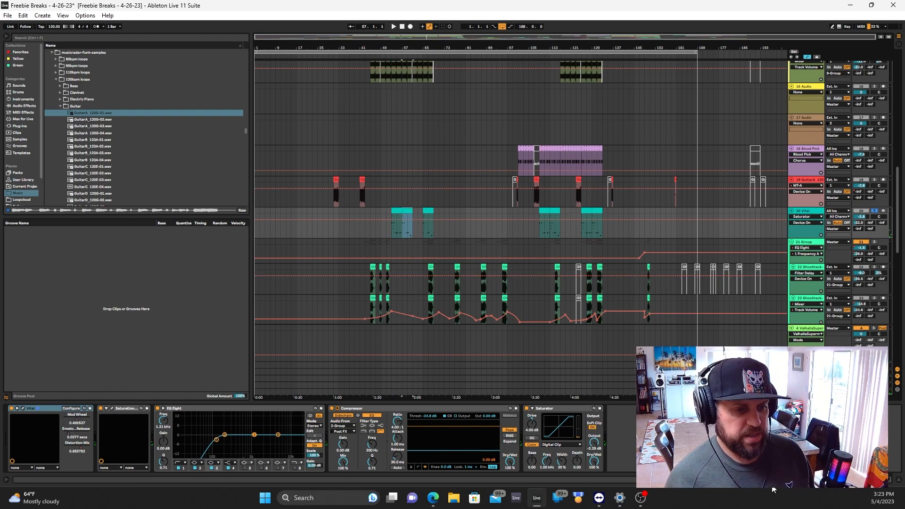
{"action": "key", "text": "shift+Tab"}
{"action": "scroll", "coordinate": [475, 222], "scroll_direction": "up", "scroll_amount": 6}
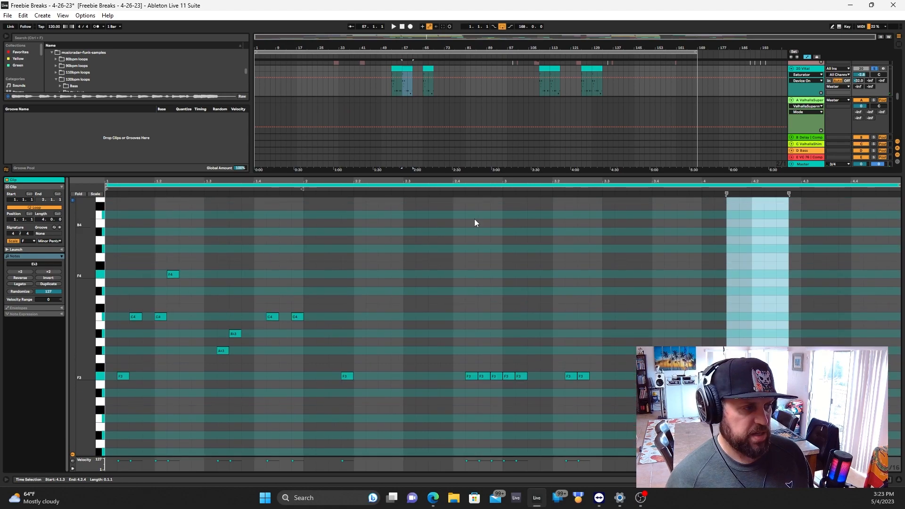
{"action": "left_click", "coordinate": [396, 69]}
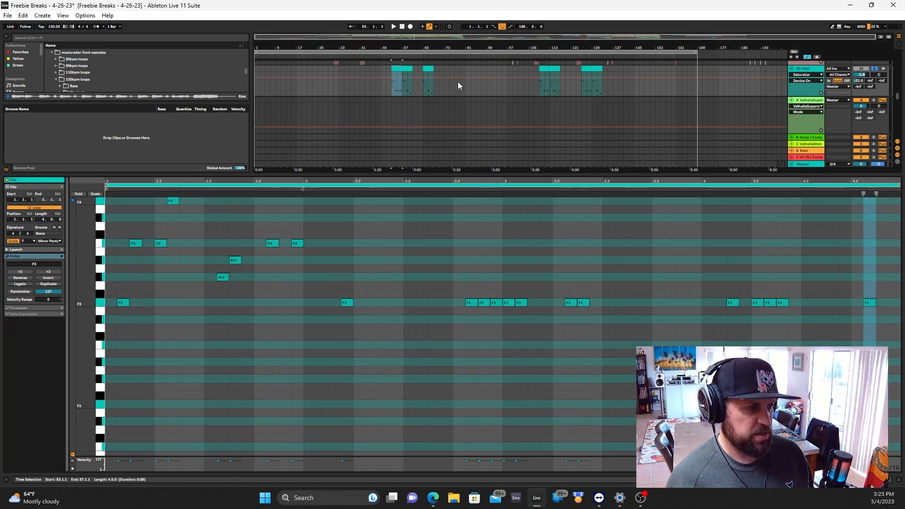
{"action": "left_click", "coordinate": [406, 69]}
{"action": "left_click", "coordinate": [406, 70]}
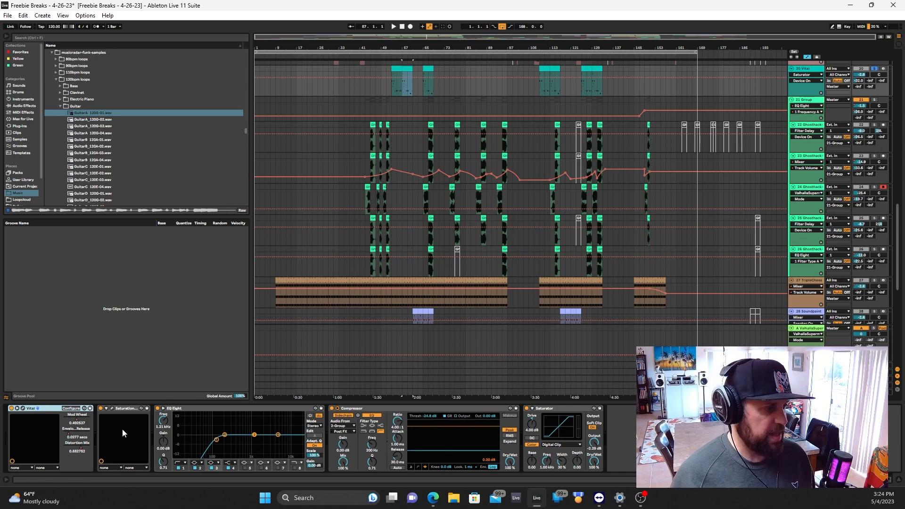
Review the Softube Saturation Knob settings on Vital track 20
{"action": "left_click", "coordinate": [112, 407]}
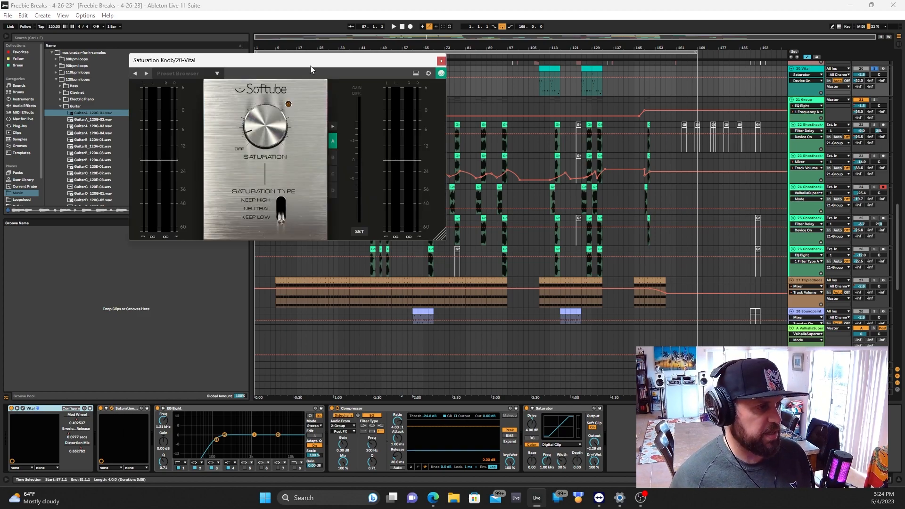
{"action": "left_click_drag", "start_coordinate": [302, 69], "coordinate": [327, 78]}
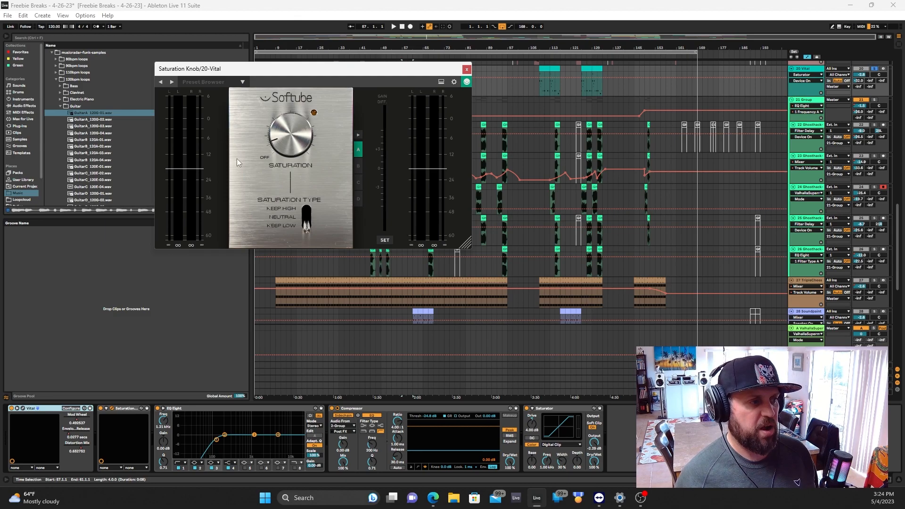
{"action": "mouse_move", "coordinate": [421, 132]}
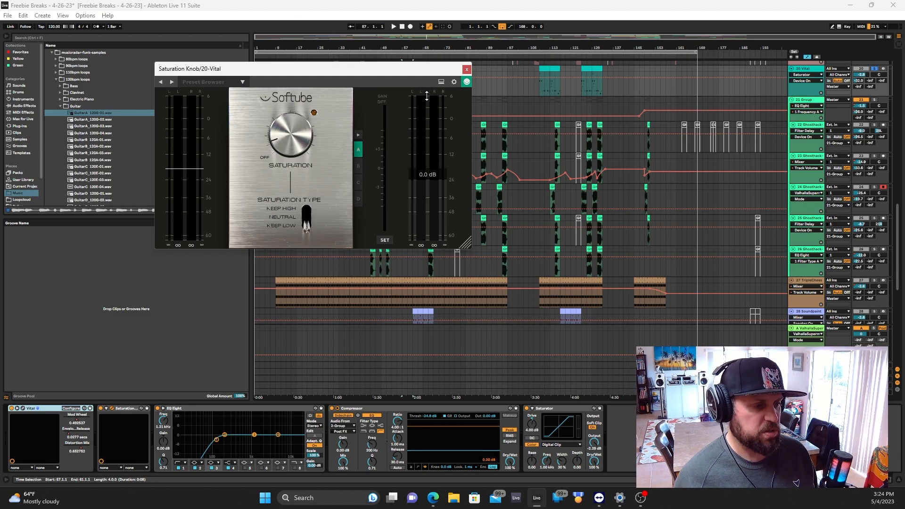
{"action": "left_click", "coordinate": [467, 69]}
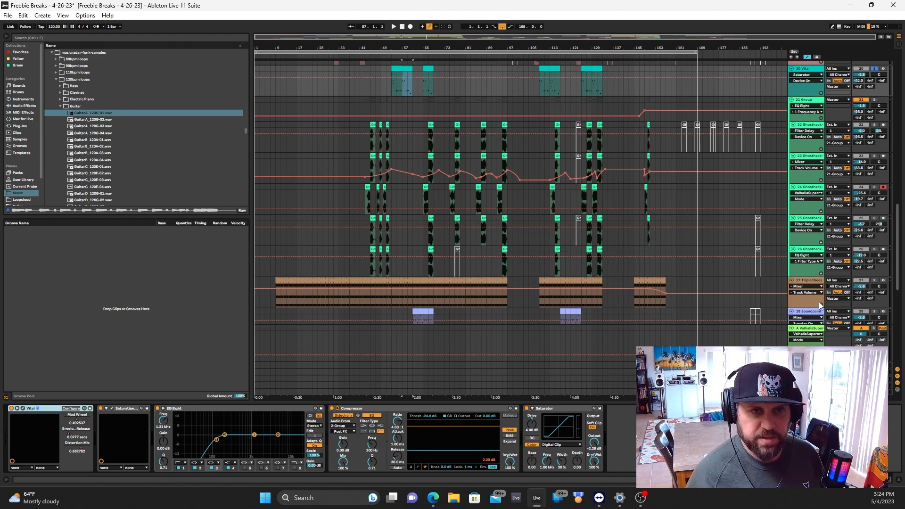
Show the device chain of group 21, and solo its Ghosthack tracks 22 and 25 together
{"action": "scroll", "coordinate": [651, 148], "scroll_direction": "down", "scroll_amount": 1}
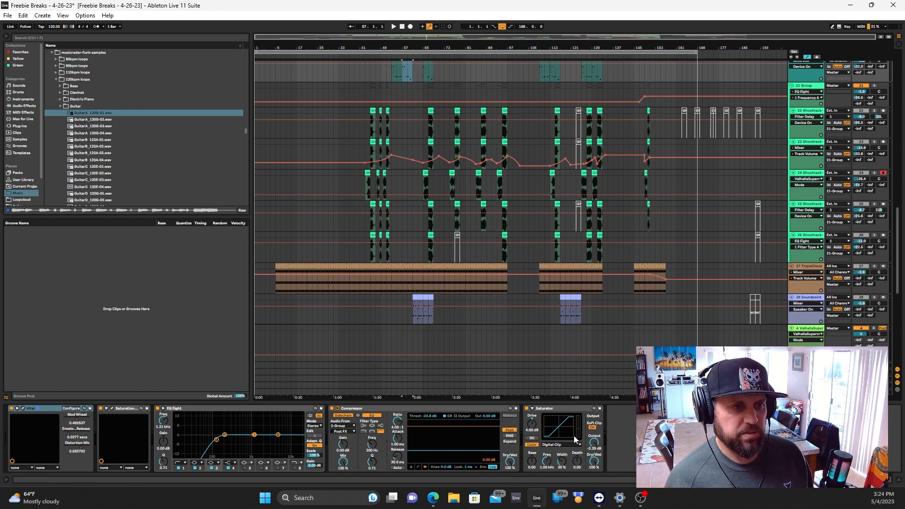
{"action": "scroll", "coordinate": [559, 390], "scroll_direction": "up", "scroll_amount": 5}
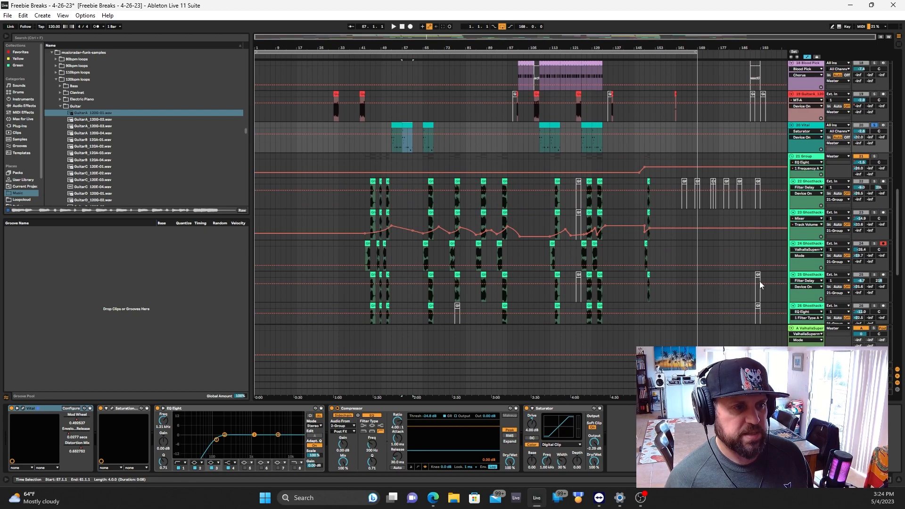
{"action": "left_click", "coordinate": [810, 157]}
{"action": "scroll", "coordinate": [841, 226], "scroll_direction": "down", "scroll_amount": 3}
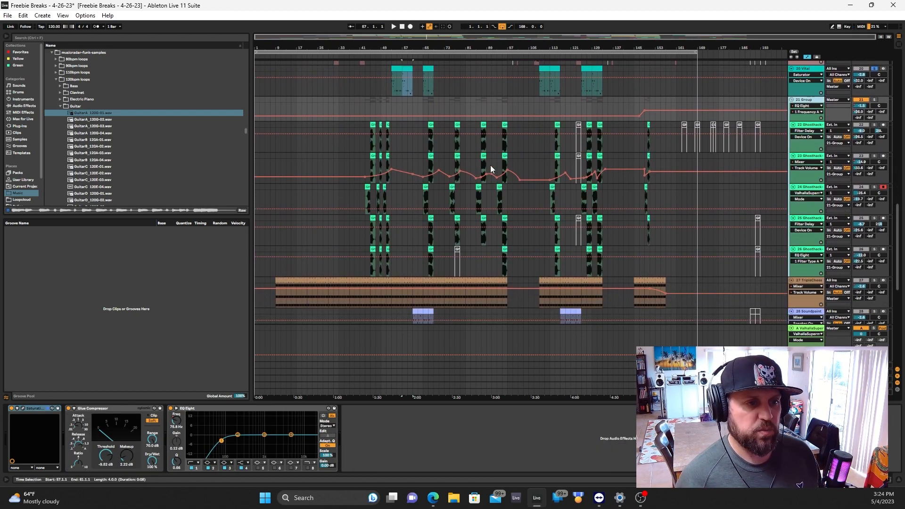
{"action": "left_click", "coordinate": [873, 125]}
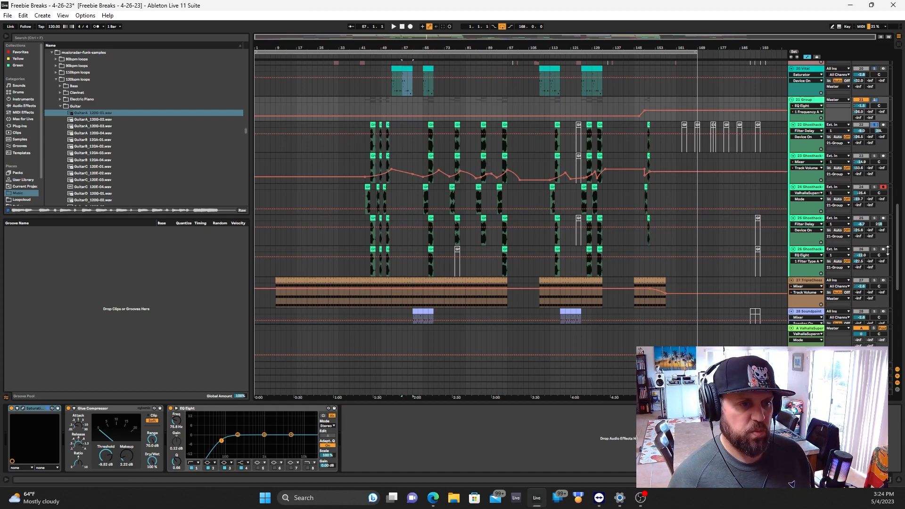
{"action": "left_click", "coordinate": [875, 219]}
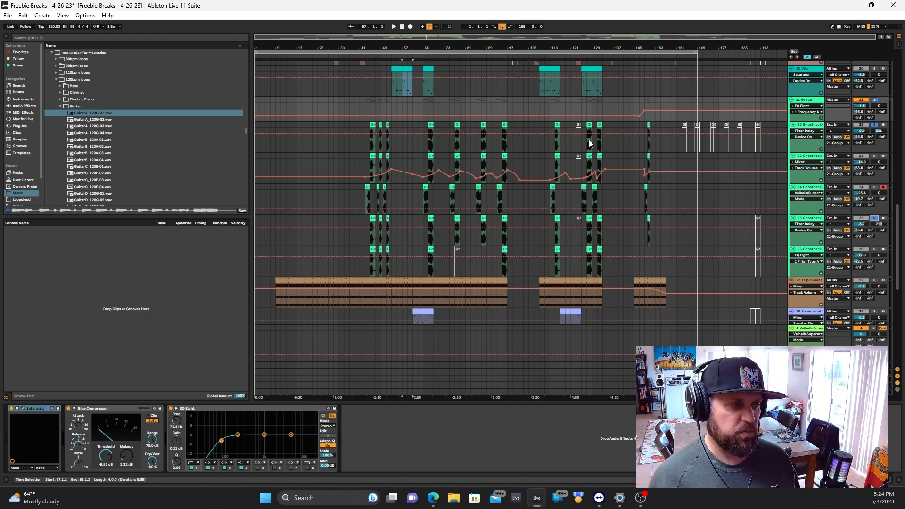
Reveal the source file of the vocal clip at bar 45 on track 22 in the browser, and examine its Ghosthack sample folders
{"action": "left_click", "coordinate": [381, 125]}
{"action": "left_click", "coordinate": [371, 125]}
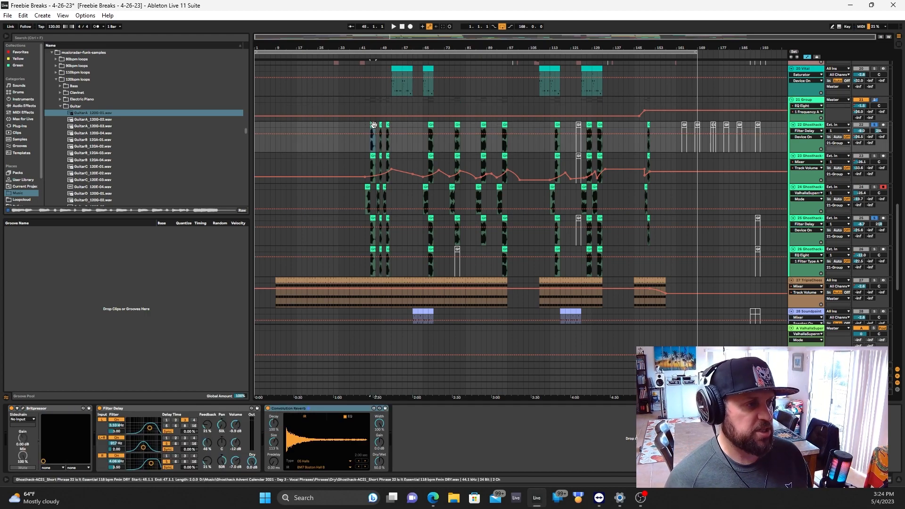
{"action": "right_click", "coordinate": [371, 125]}
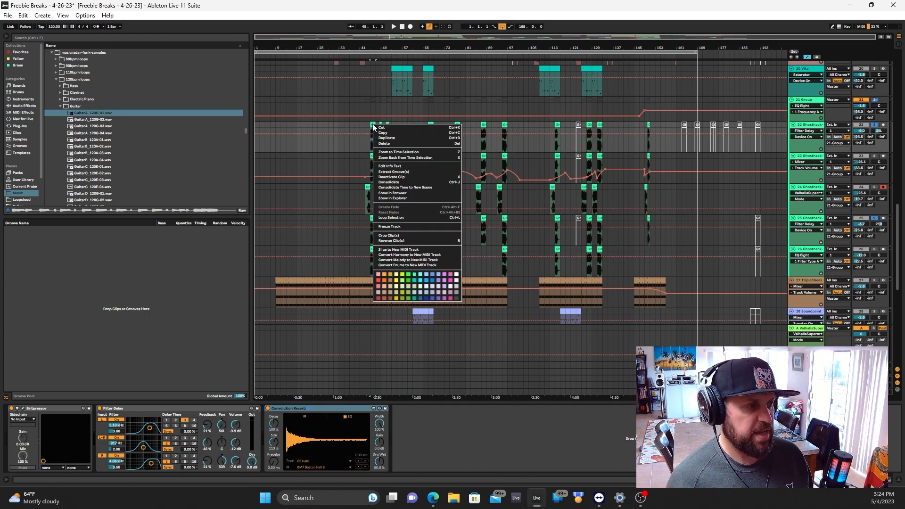
{"action": "left_click", "coordinate": [399, 193]}
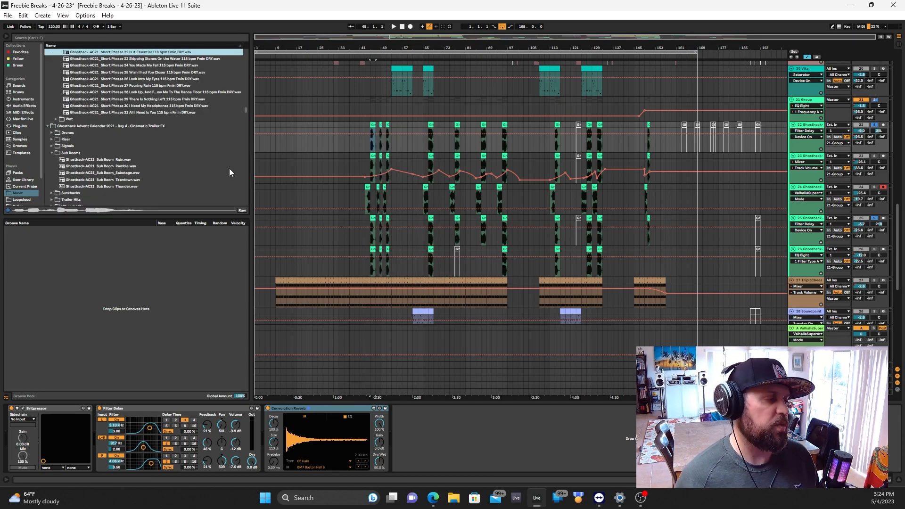
{"action": "left_click_drag", "start_coordinate": [245, 111], "coordinate": [246, 105]}
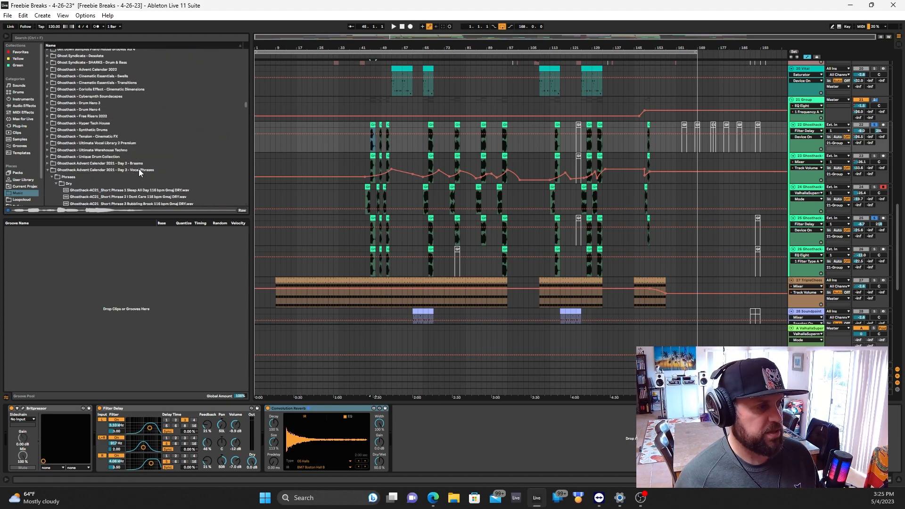
{"action": "scroll", "coordinate": [144, 173], "scroll_direction": "down", "scroll_amount": 1}
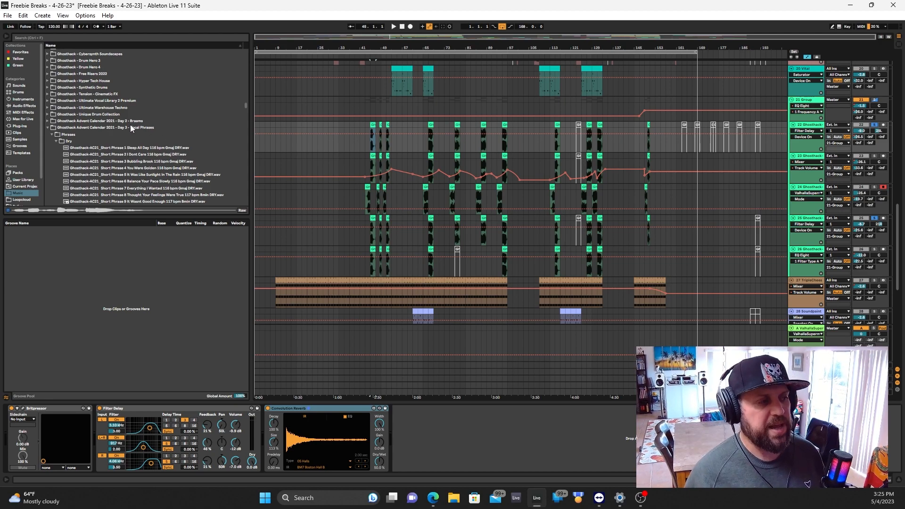
{"action": "scroll", "coordinate": [159, 184], "scroll_direction": "down", "scroll_amount": 1}
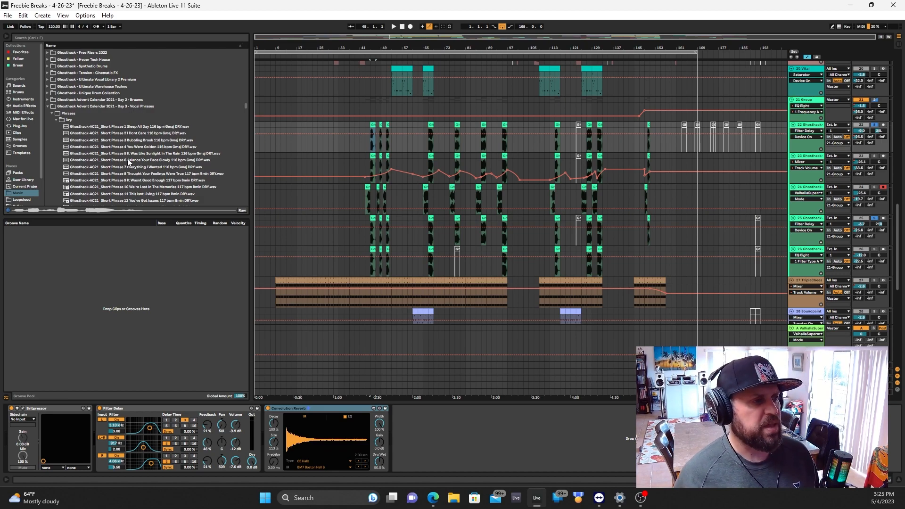
Look through the dry Ghosthack Short Phrase vocal samples of the Day 3 - Vocal Phrases pack in the browser
{"action": "scroll", "coordinate": [199, 177], "scroll_direction": "down", "scroll_amount": 2}
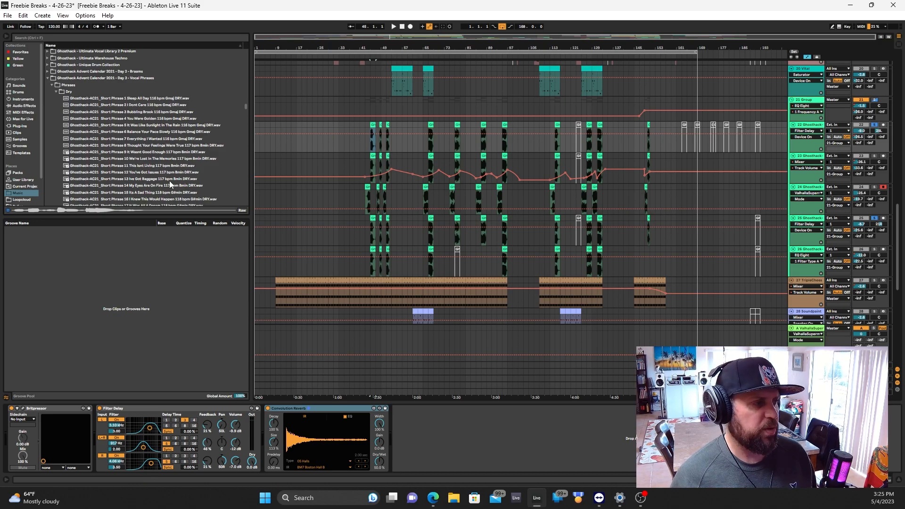
{"action": "scroll", "coordinate": [171, 185], "scroll_direction": "down", "scroll_amount": 7}
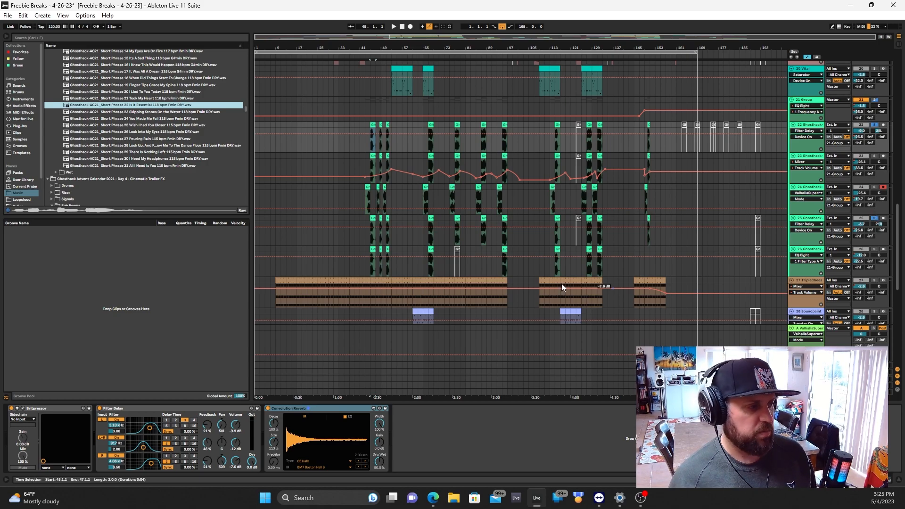
Review the Britpressor compressor settings on Ghosthack track 22 and audition the soloed vocal from bar 45
{"action": "left_click", "coordinate": [22, 408]}
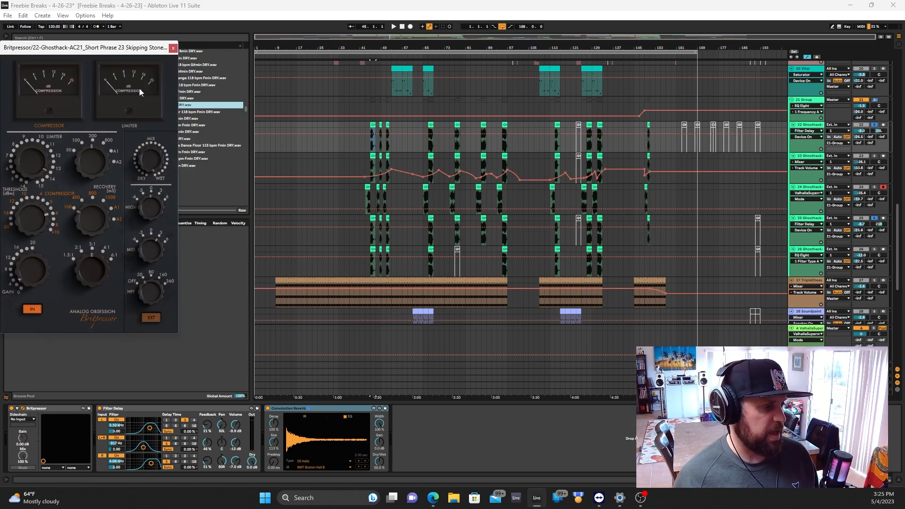
{"action": "left_click", "coordinate": [172, 48]}
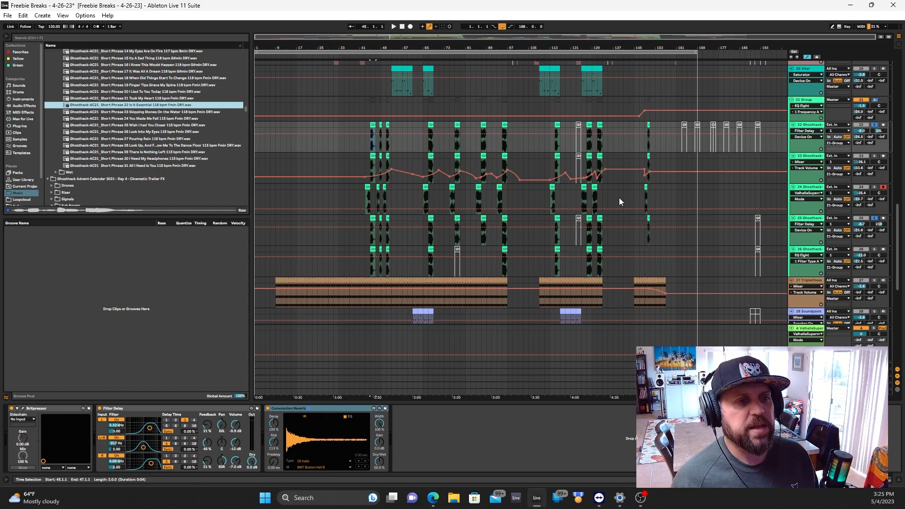
{"action": "key", "text": "space"}
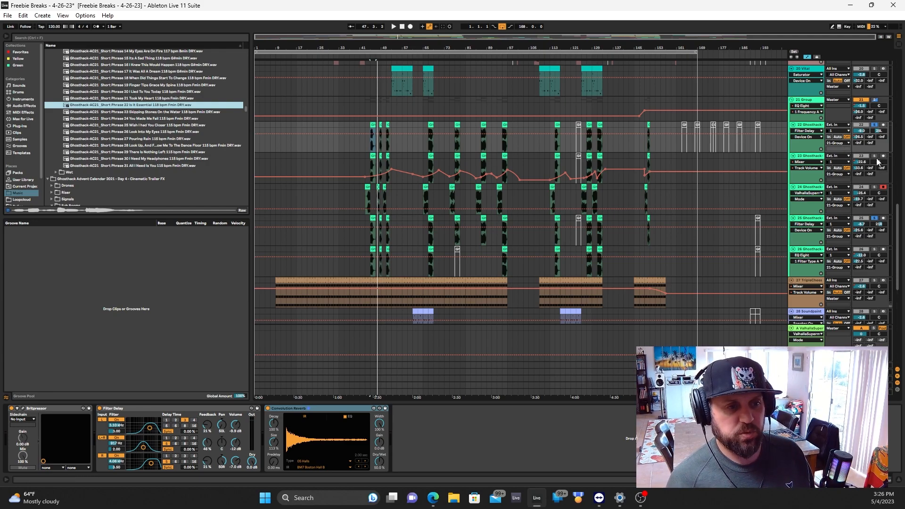
Show the device chain of Ghosthack track 23 and audition that track soloed
{"action": "left_click", "coordinate": [818, 161]}
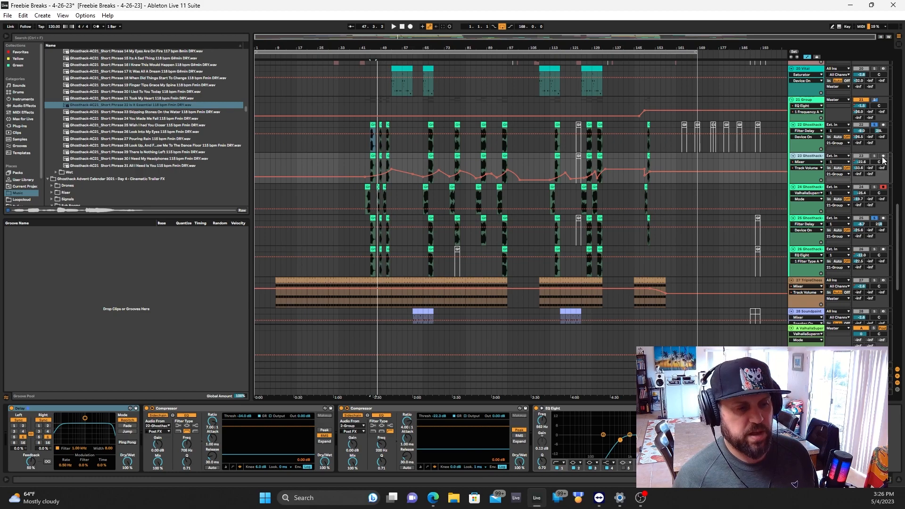
{"action": "left_click", "coordinate": [874, 156]}
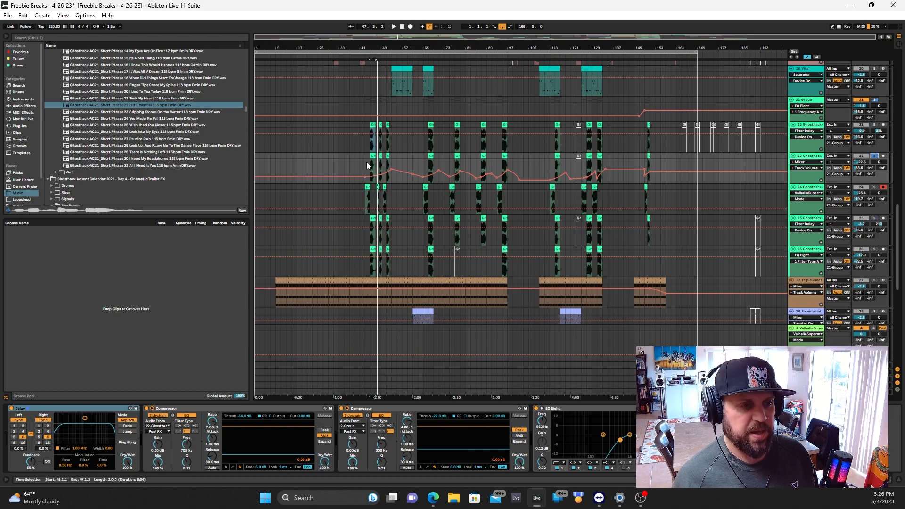
{"action": "key", "text": "space"}
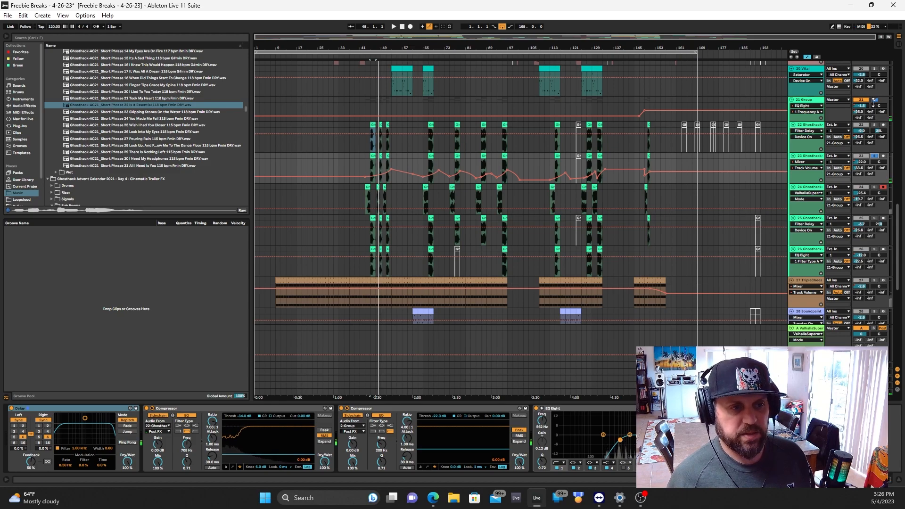
Solo Ghosthack tracks 22, 23 and 25 together to hear the layered vocal
{"action": "left_click", "coordinate": [874, 126], "text": "ctrl"}
{"action": "left_click", "coordinate": [874, 187], "text": "ctrl"}
{"action": "left_click", "coordinate": [874, 193]}
{"action": "left_click", "coordinate": [874, 187], "text": "ctrl"}
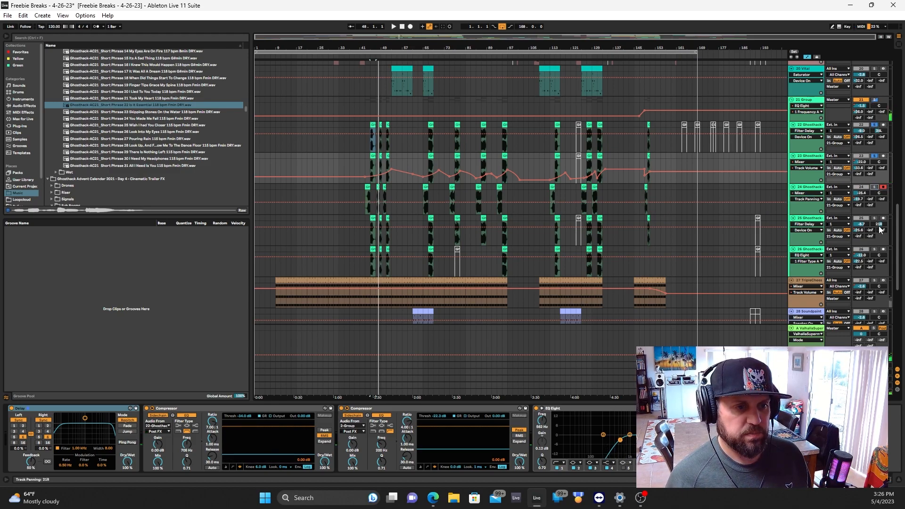
{"action": "left_click", "coordinate": [874, 219], "text": "ctrl"}
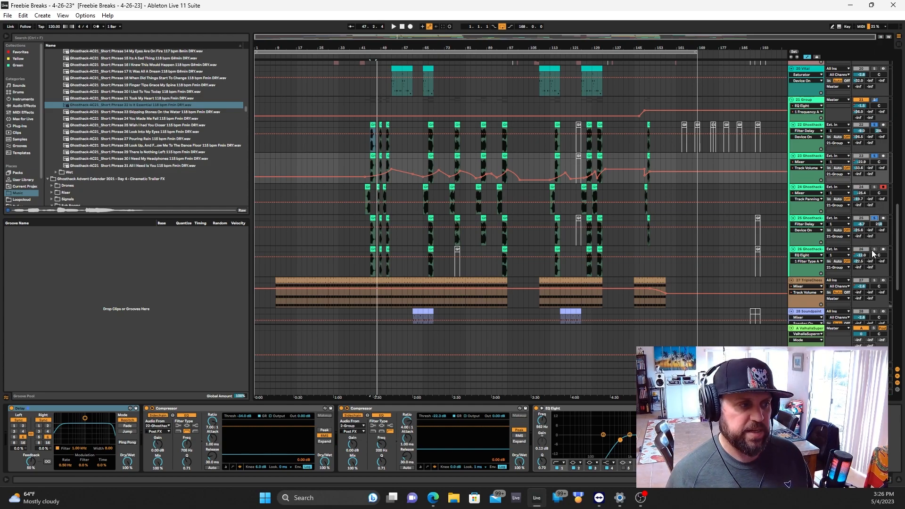
Inspect the devices and vocal clip of Ghosthack track 26, and audition it soloed together with tracks 22, 23 and 25
{"action": "left_click", "coordinate": [810, 250]}
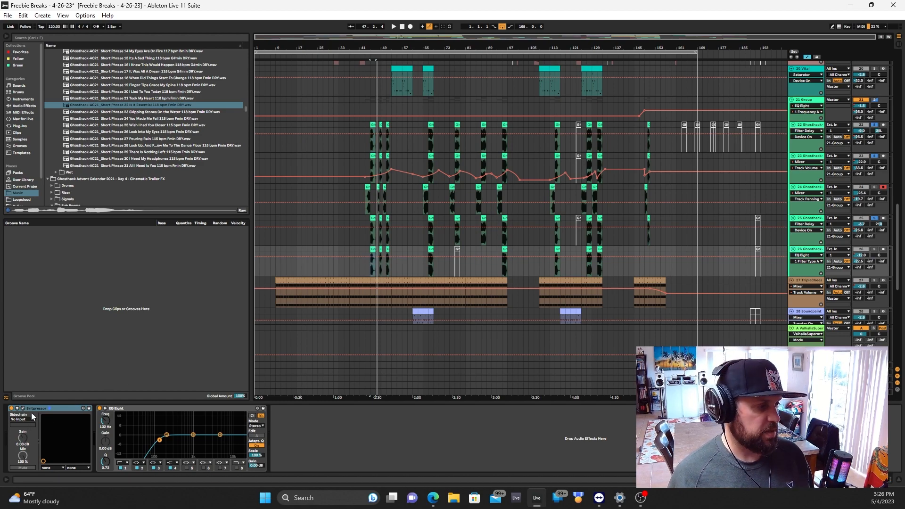
{"action": "left_click", "coordinate": [765, 480]}
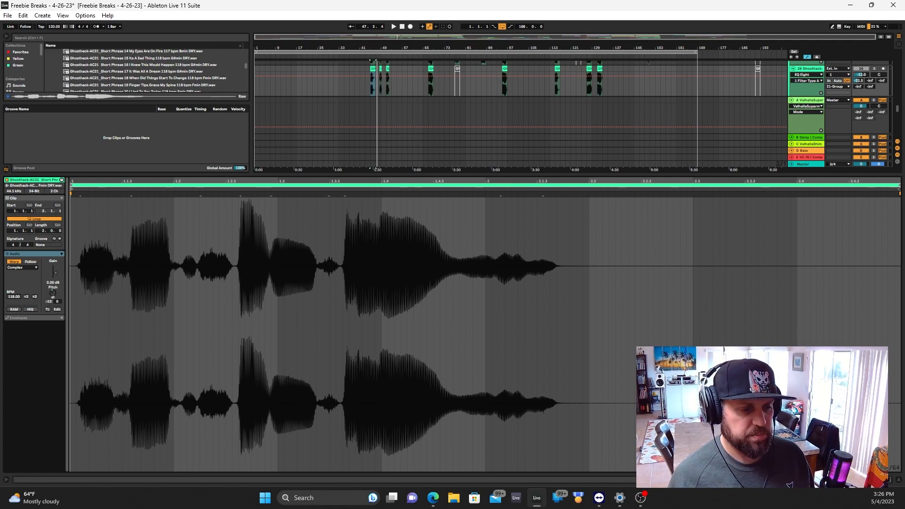
{"action": "left_click", "coordinate": [839, 479]}
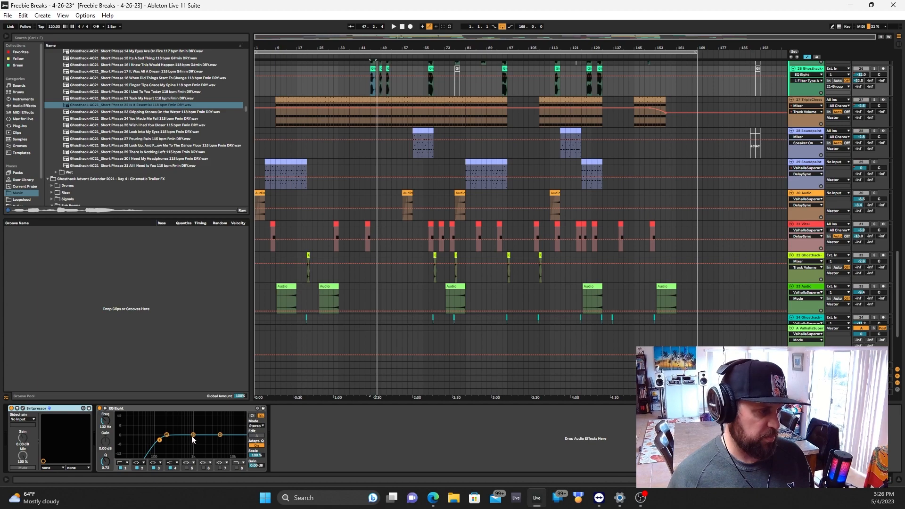
{"action": "scroll", "coordinate": [735, 185], "scroll_direction": "up", "scroll_amount": 8}
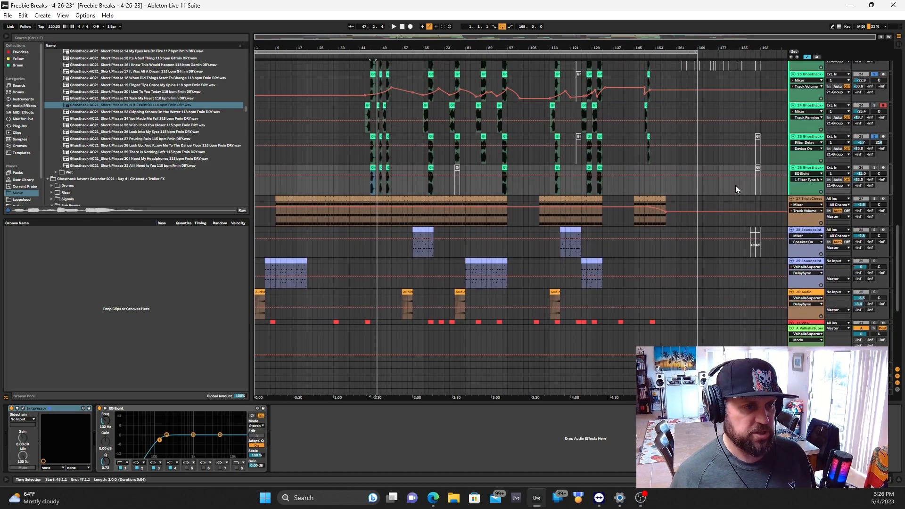
{"action": "scroll", "coordinate": [764, 214], "scroll_direction": "down", "scroll_amount": 1}
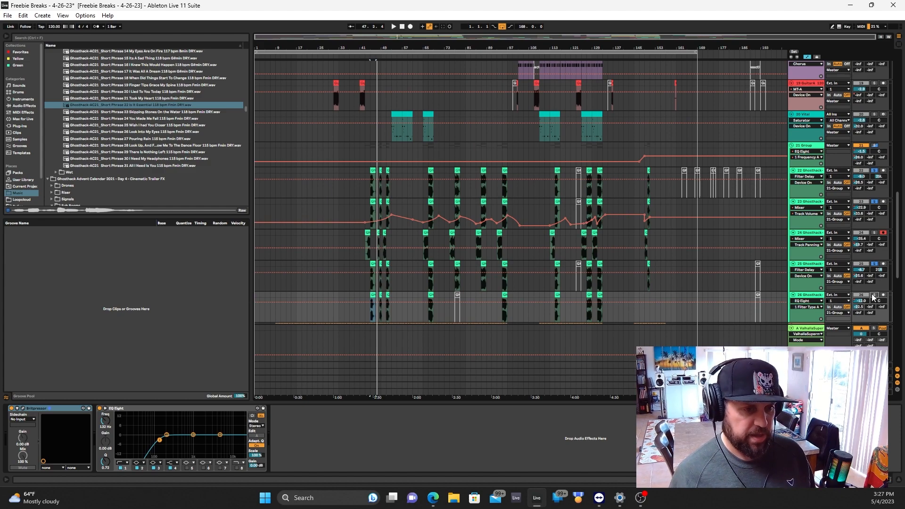
{"action": "key", "text": "space"}
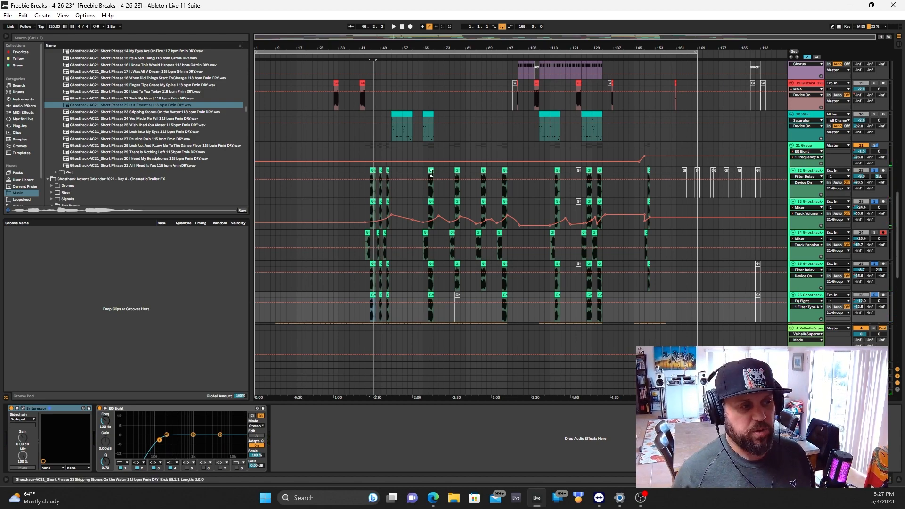
Audition the soloed vocal layers at the track 22 clips near bars 49, 67 and 77
{"action": "left_click", "coordinate": [380, 171]}
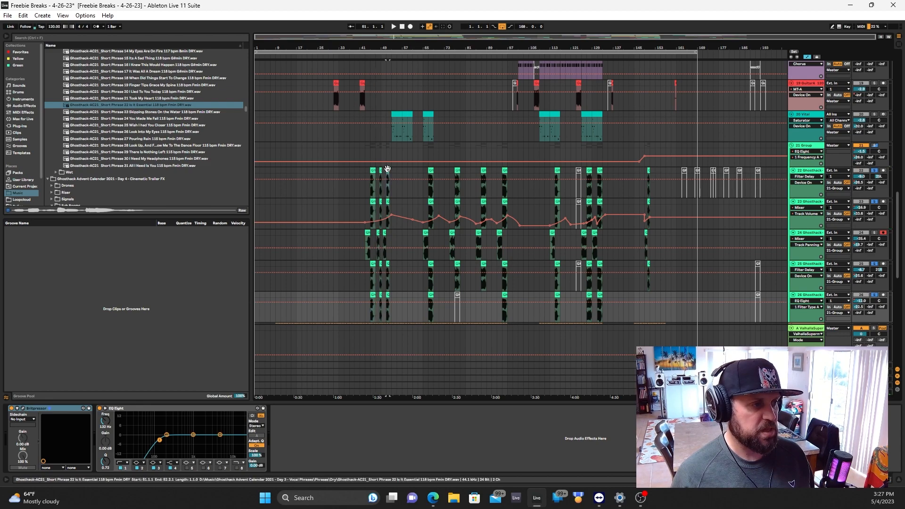
{"action": "left_click", "coordinate": [380, 169]}
{"action": "key", "text": "space"}
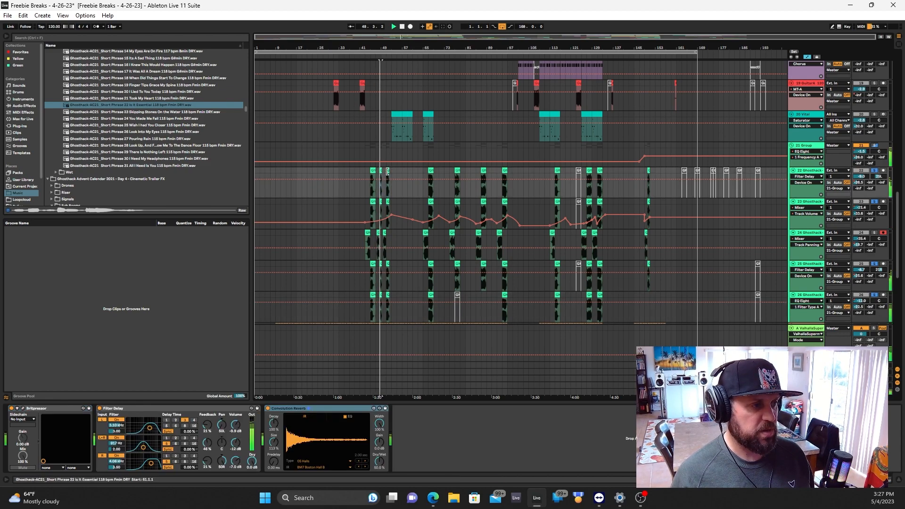
{"action": "left_click", "coordinate": [430, 171]}
{"action": "key", "text": "space"}
{"action": "key", "text": "space"}
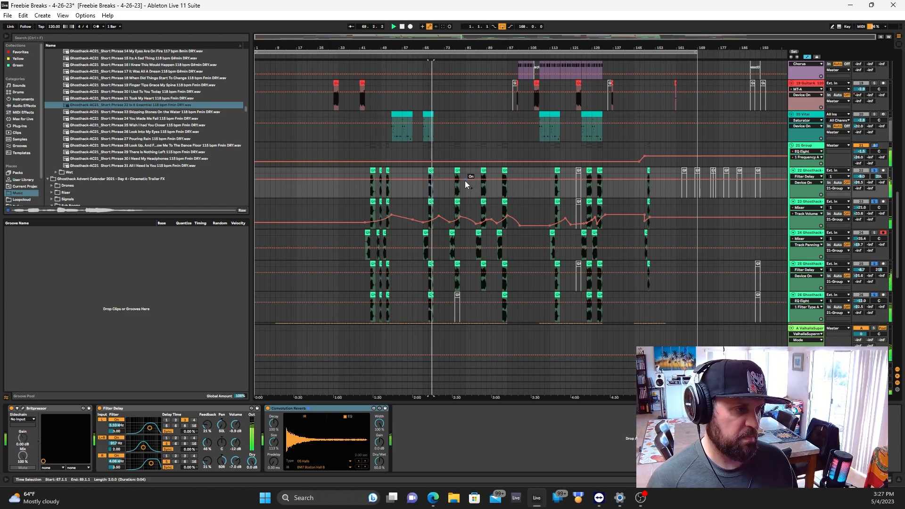
{"action": "left_click", "coordinate": [455, 171]}
{"action": "key", "text": "space"}
{"action": "key", "text": "space"}
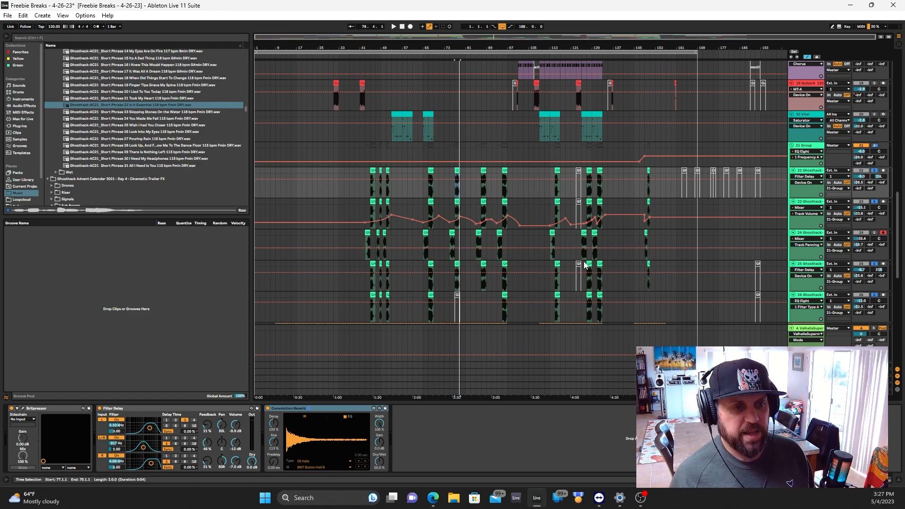
Solo Ghosthack track 24, review its ValhallaSupermassive settings, and audition the track
{"action": "left_click", "coordinate": [361, 242]}
{"action": "left_click", "coordinate": [874, 233]}
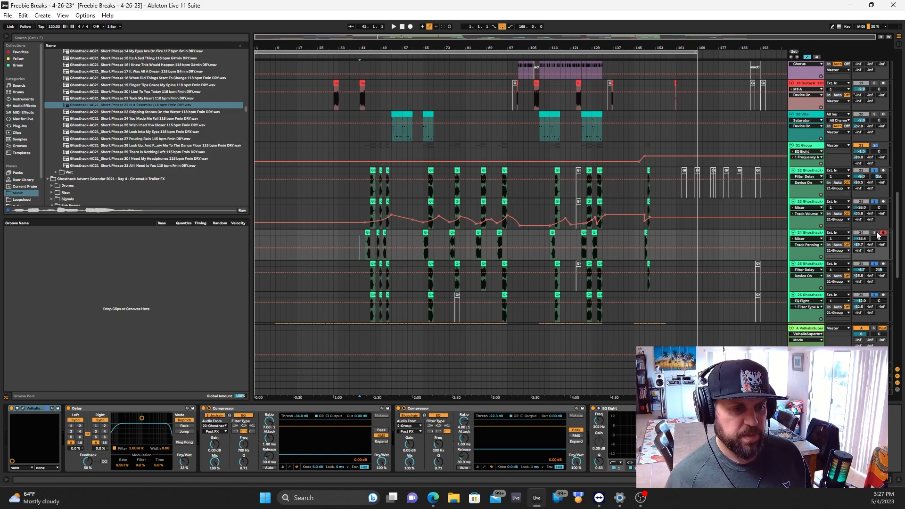
{"action": "left_click", "coordinate": [22, 408]}
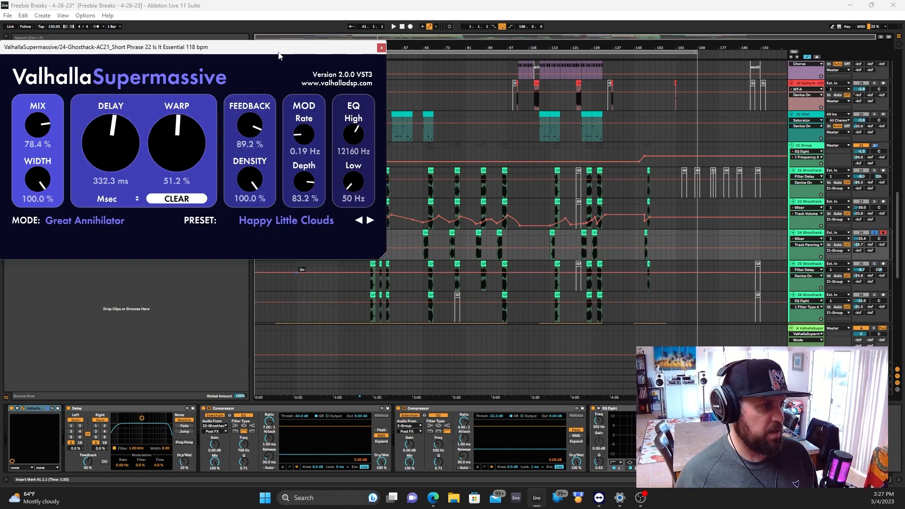
{"action": "left_click_drag", "start_coordinate": [263, 46], "coordinate": [434, 63]}
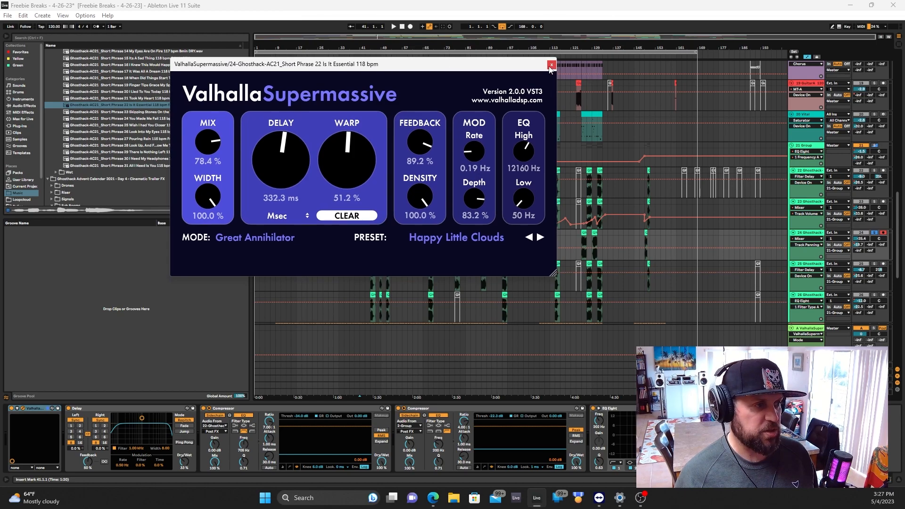
{"action": "left_click", "coordinate": [550, 65]}
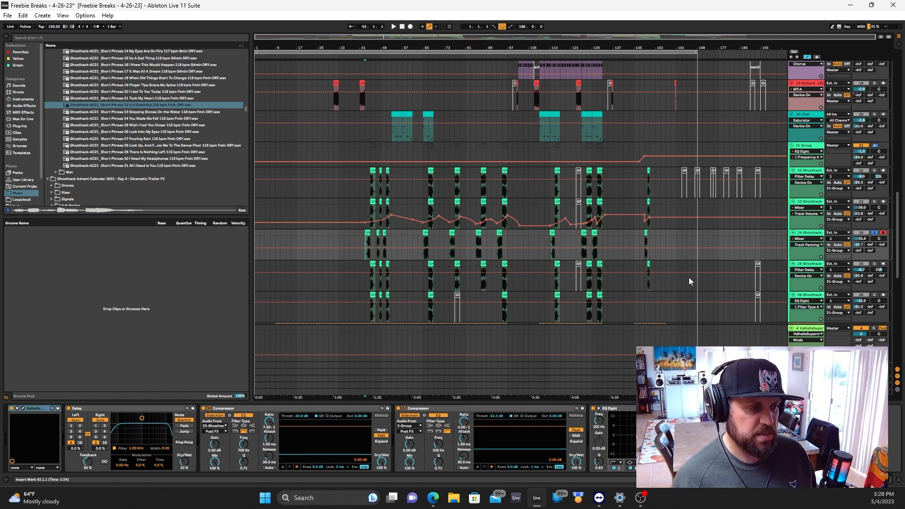
{"action": "key", "text": "space"}
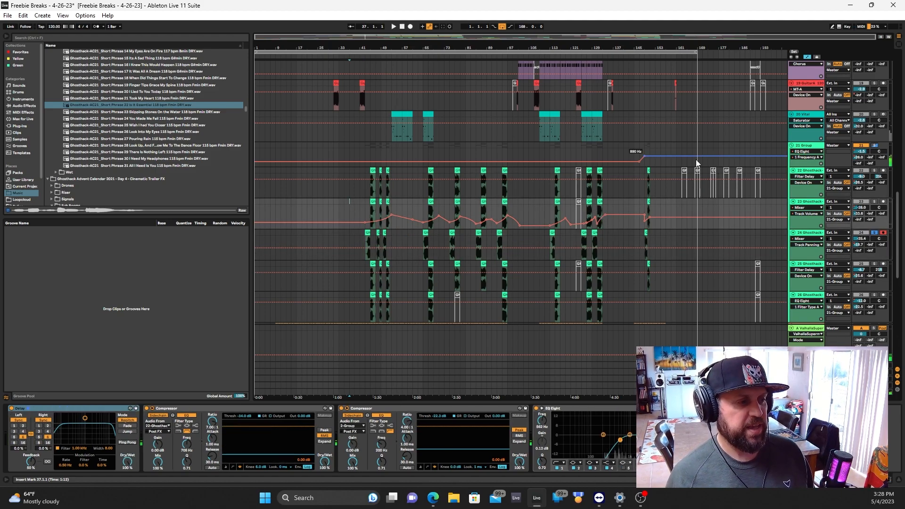
Solo group 21 and audition all its vocal tracks together from bar 43
{"action": "left_click", "coordinate": [874, 145]}
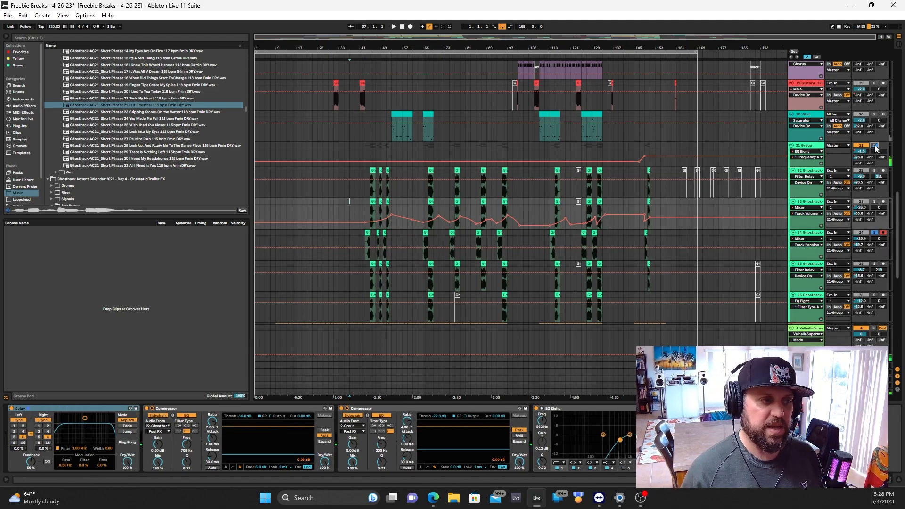
{"action": "left_click", "coordinate": [365, 240]}
{"action": "key", "text": "space"}
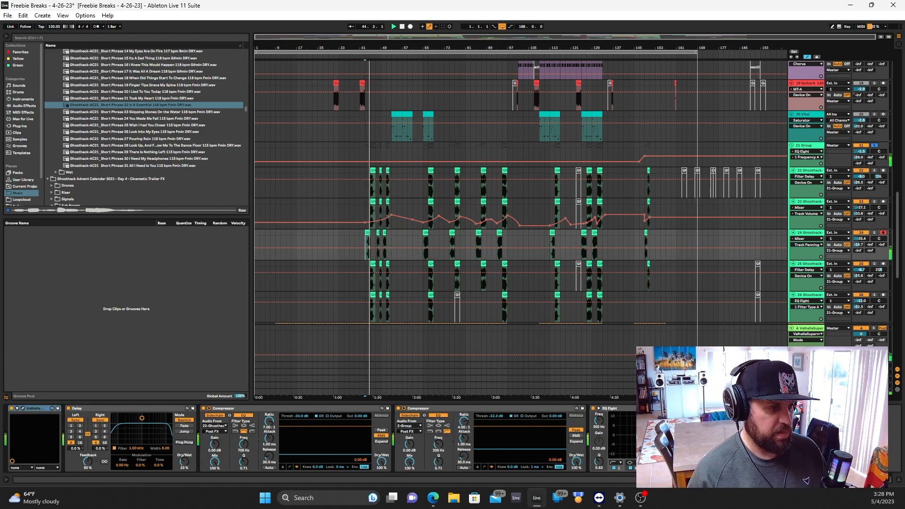
{"action": "scroll", "coordinate": [518, 189], "scroll_direction": "down", "scroll_amount": 3}
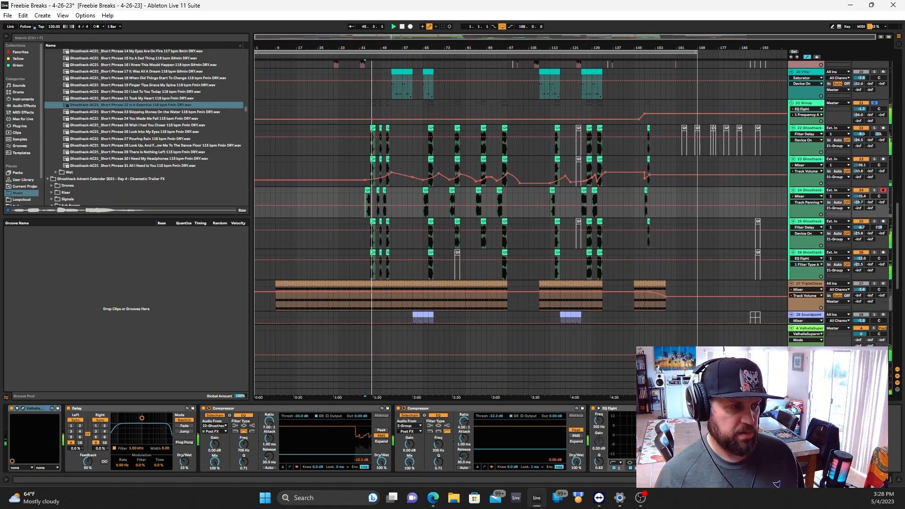
{"action": "scroll", "coordinate": [518, 188], "scroll_direction": "down", "scroll_amount": 1}
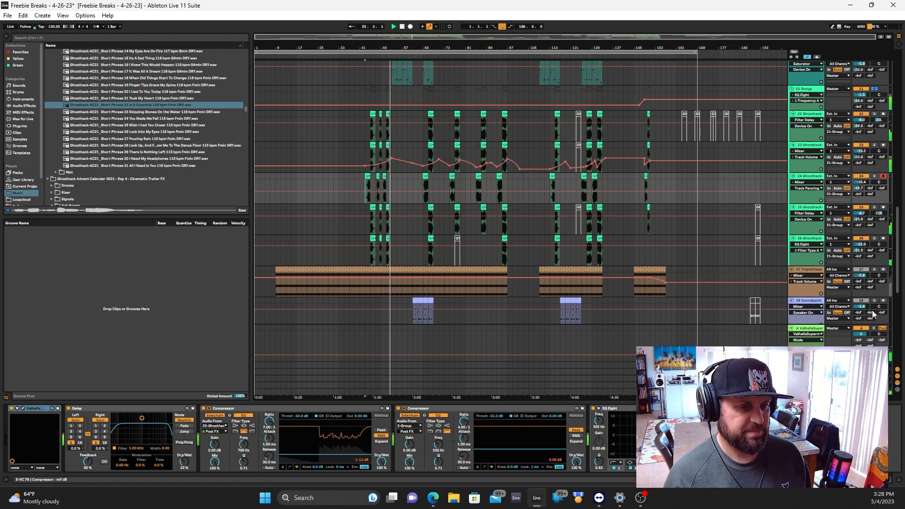
{"action": "scroll", "coordinate": [863, 281], "scroll_direction": "up", "scroll_amount": 1}
{"action": "scroll", "coordinate": [862, 281], "scroll_direction": "up", "scroll_amount": 2}
{"action": "scroll", "coordinate": [863, 281], "scroll_direction": "up", "scroll_amount": 2}
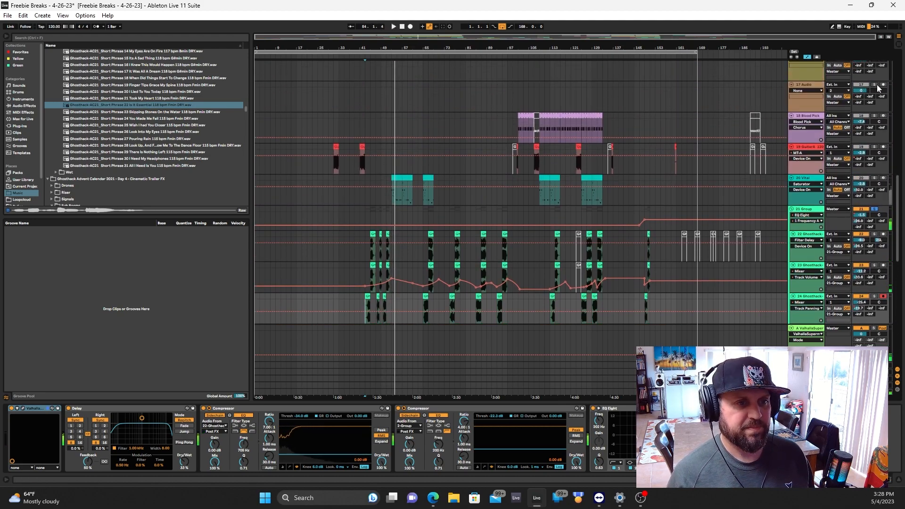
Show the device chain of TripleCheese track 27 and place the insert marker at its first clip, bar 9
{"action": "scroll", "coordinate": [861, 269], "scroll_direction": "down", "scroll_amount": 4}
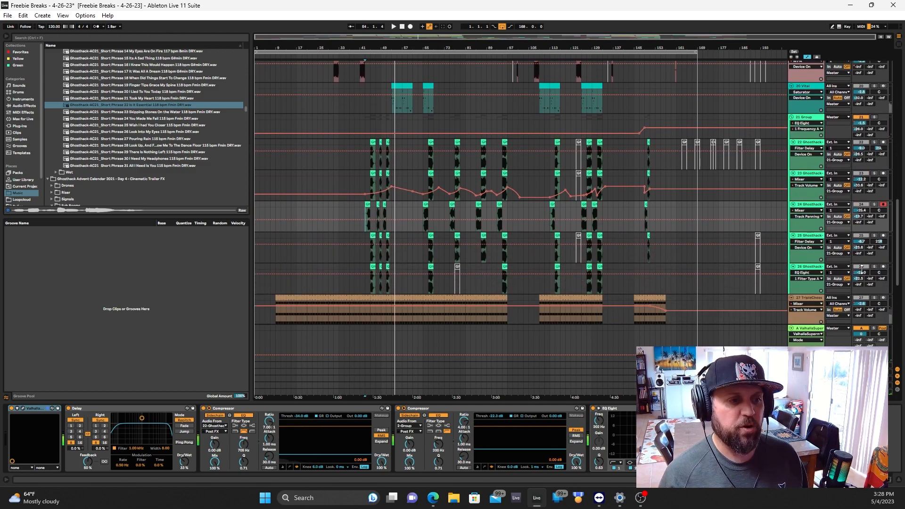
{"action": "scroll", "coordinate": [862, 268], "scroll_direction": "down", "scroll_amount": 1}
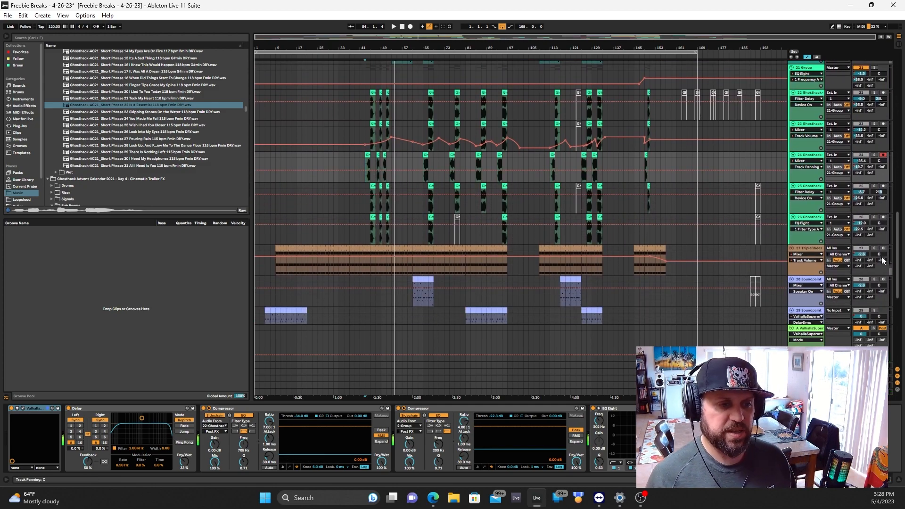
{"action": "key", "text": "space"}
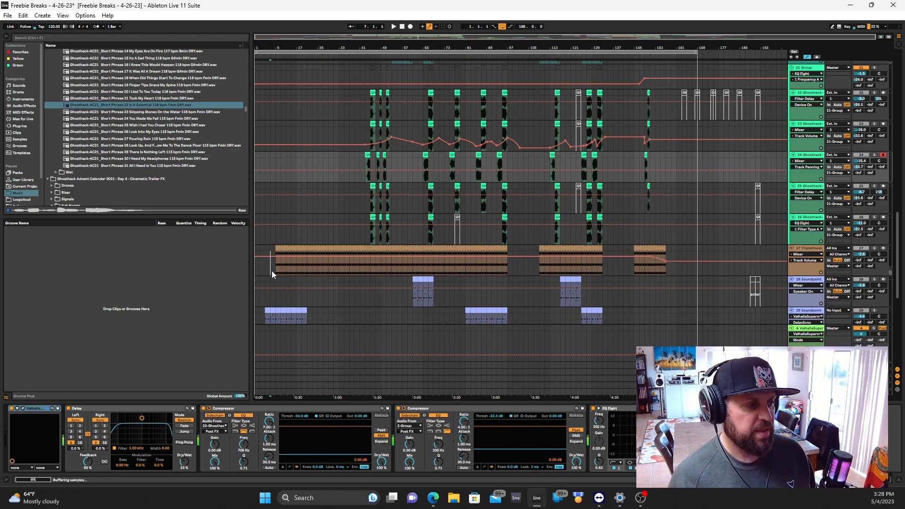
{"action": "left_click", "coordinate": [271, 271]}
{"action": "left_click", "coordinate": [276, 270]}
Return to vocal group 21 and show its group device chain
{"action": "scroll", "coordinate": [829, 254], "scroll_direction": "up", "scroll_amount": 3}
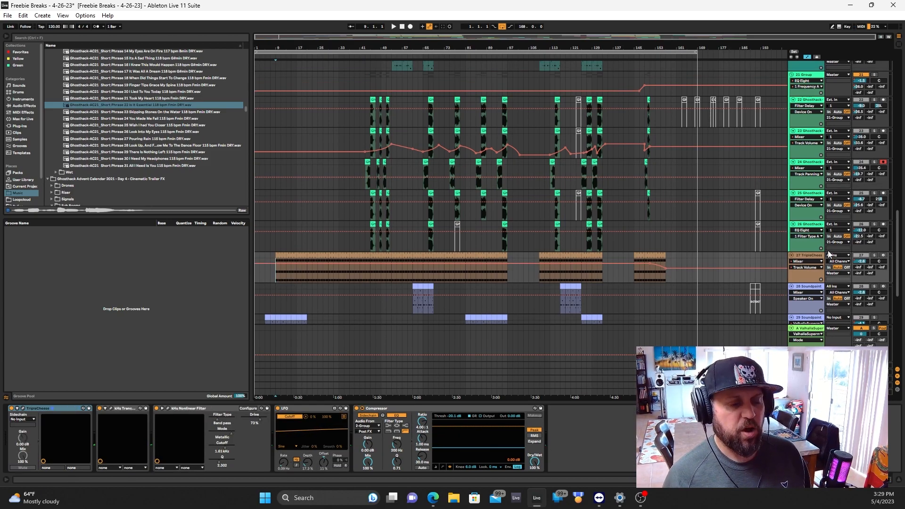
{"action": "scroll", "coordinate": [828, 250], "scroll_direction": "up", "scroll_amount": 1}
{"action": "left_click", "coordinate": [813, 159]}
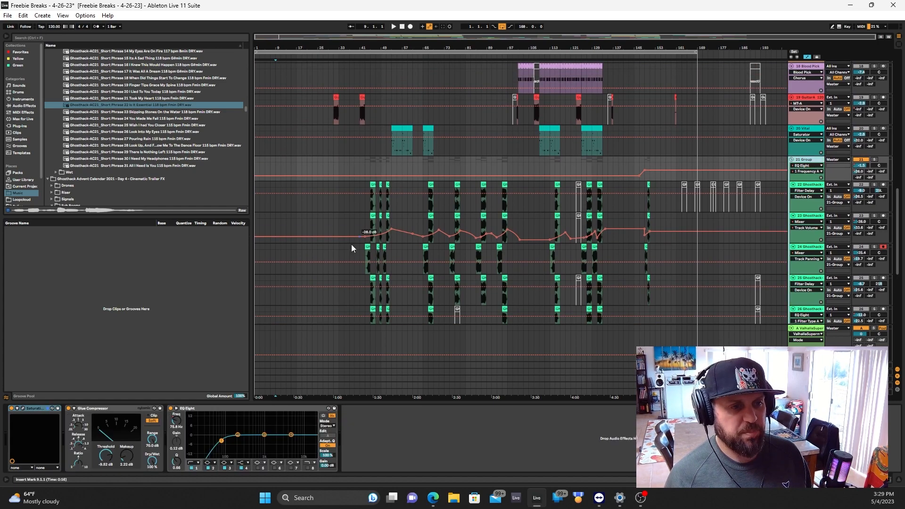
Review the Softtube Saturation Knob settings on vocal group 21, then close the plugin window
{"action": "left_click", "coordinate": [24, 408]}
{"action": "left_click_drag", "start_coordinate": [250, 82], "coordinate": [366, 92]}
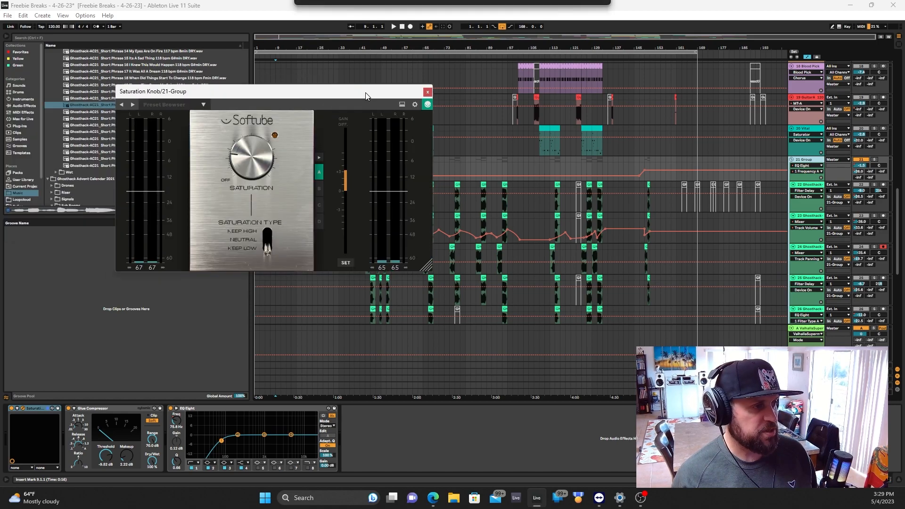
{"action": "left_click", "coordinate": [428, 91]}
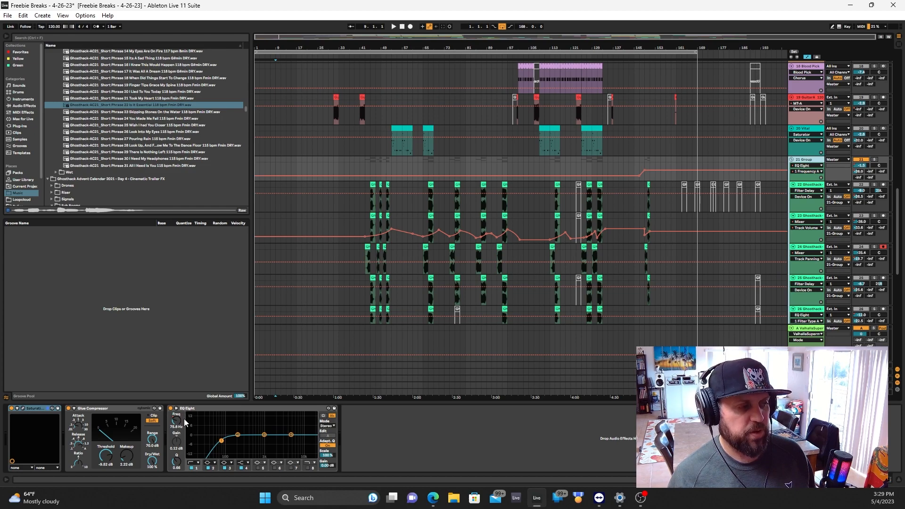
Show TripleCheese track 27's device chain and review the Pulsating Ping preset in its TripleCheese synth
{"action": "scroll", "coordinate": [865, 200], "scroll_direction": "down", "scroll_amount": 4}
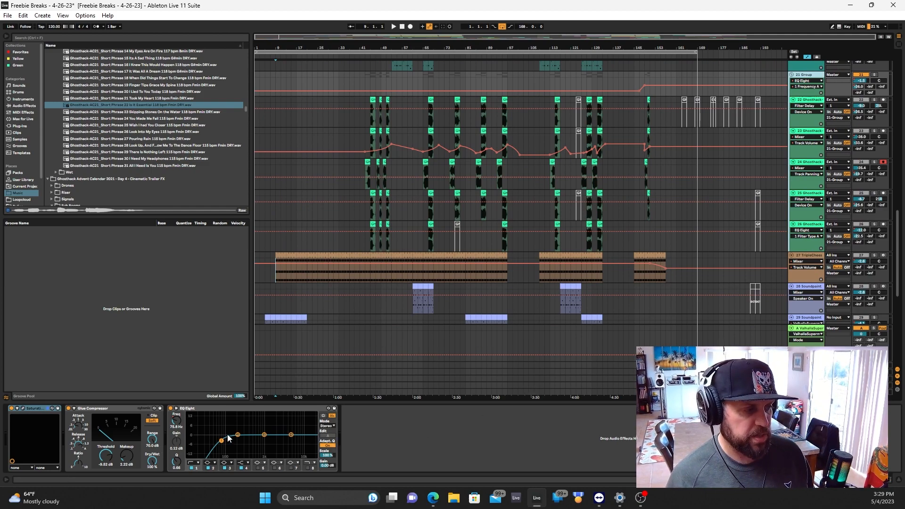
{"action": "left_click", "coordinate": [812, 259]}
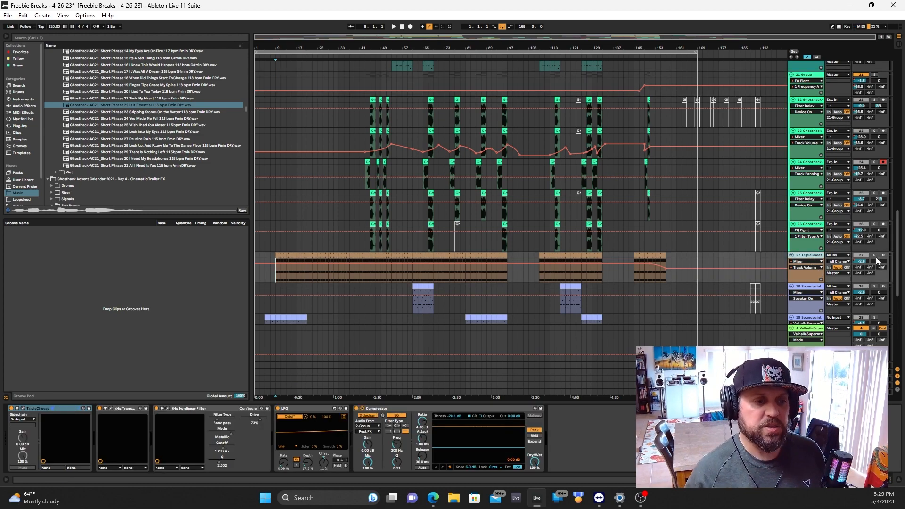
{"action": "left_click", "coordinate": [27, 408]}
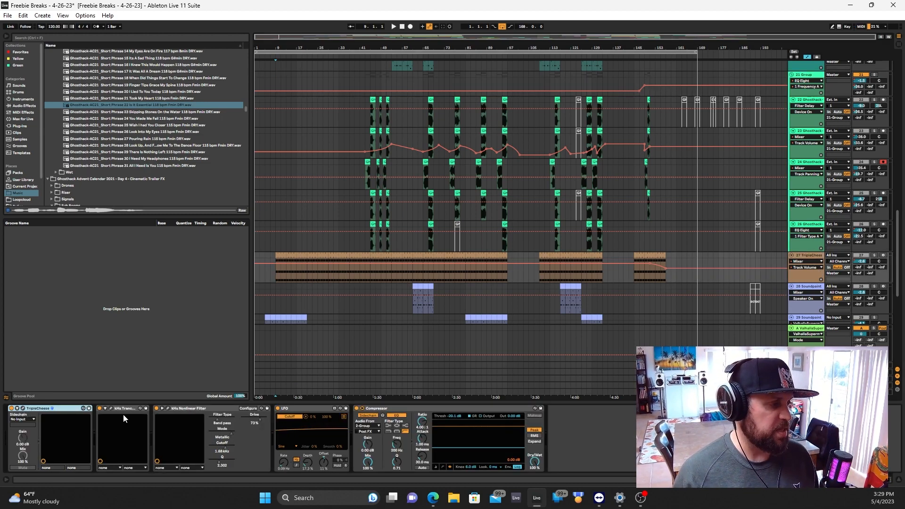
{"action": "left_click", "coordinate": [22, 408]}
{"action": "left_click_drag", "start_coordinate": [386, 43], "coordinate": [400, 42]}
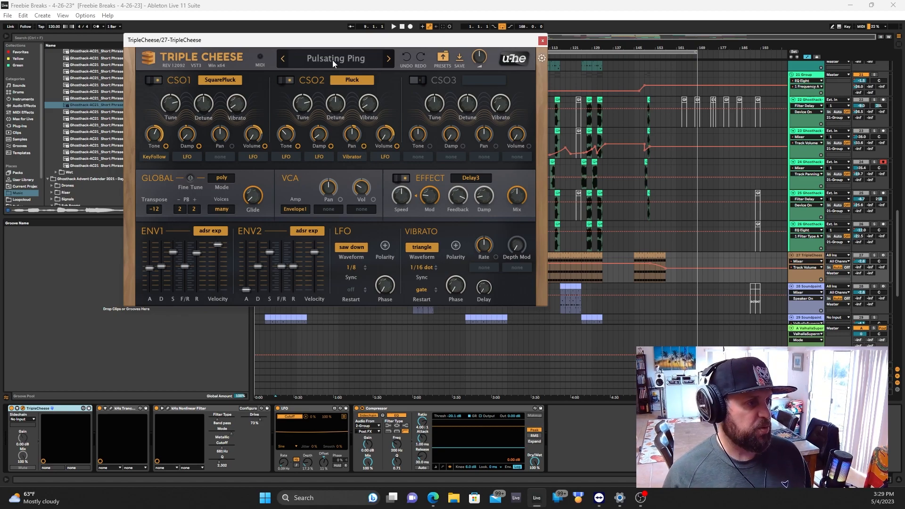
{"action": "left_click", "coordinate": [542, 42]}
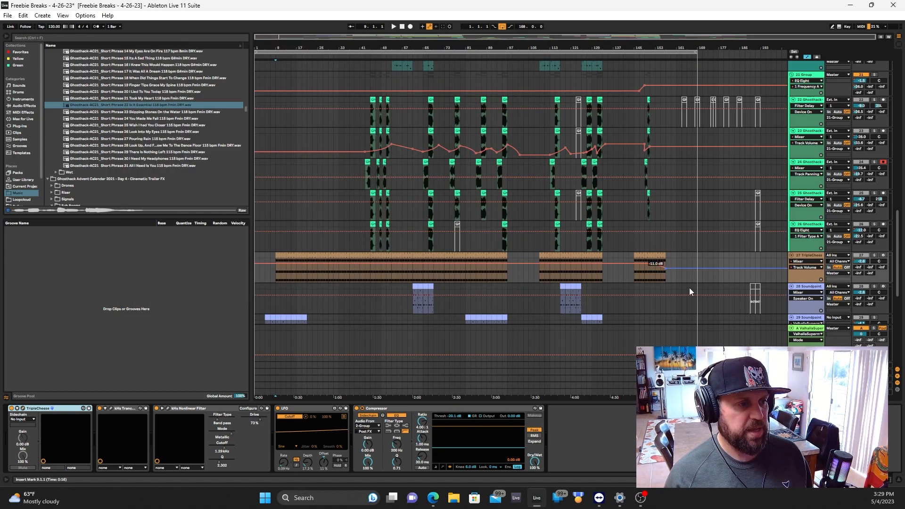
Solo TripleCheese track 27 and audition it from its first clip at bar 9
{"action": "left_click", "coordinate": [276, 281]}
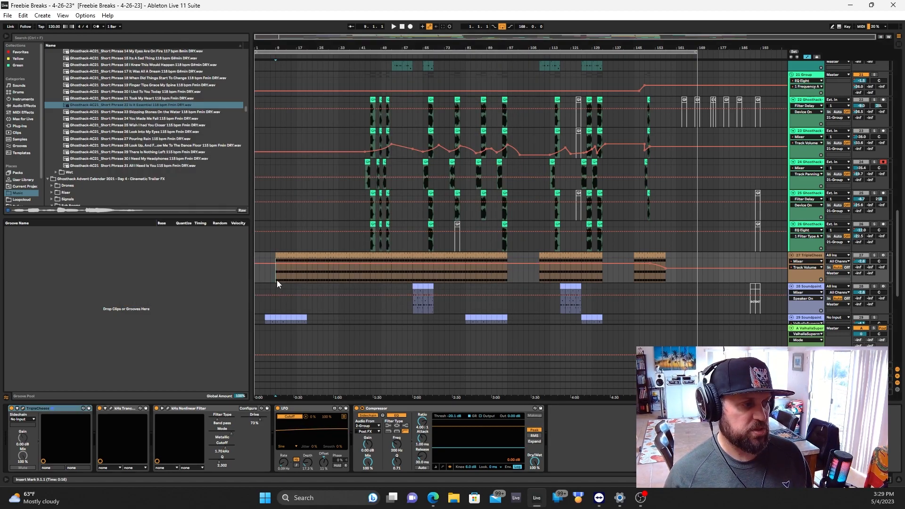
{"action": "left_click", "coordinate": [873, 256]}
{"action": "key", "text": "space"}
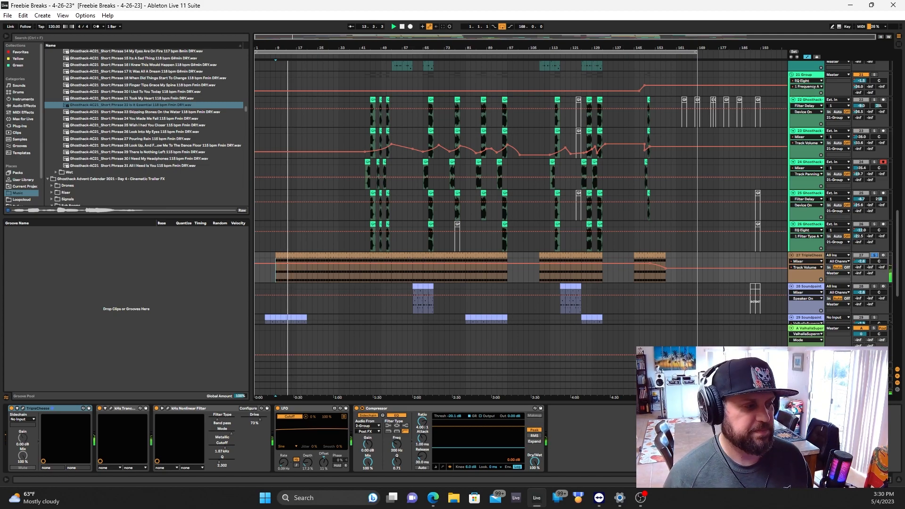
Review track 27's kHs Trance Gate and kHs Nonlinear Filter side by side, close both, and select its Compressor
{"action": "left_click", "coordinate": [111, 408]}
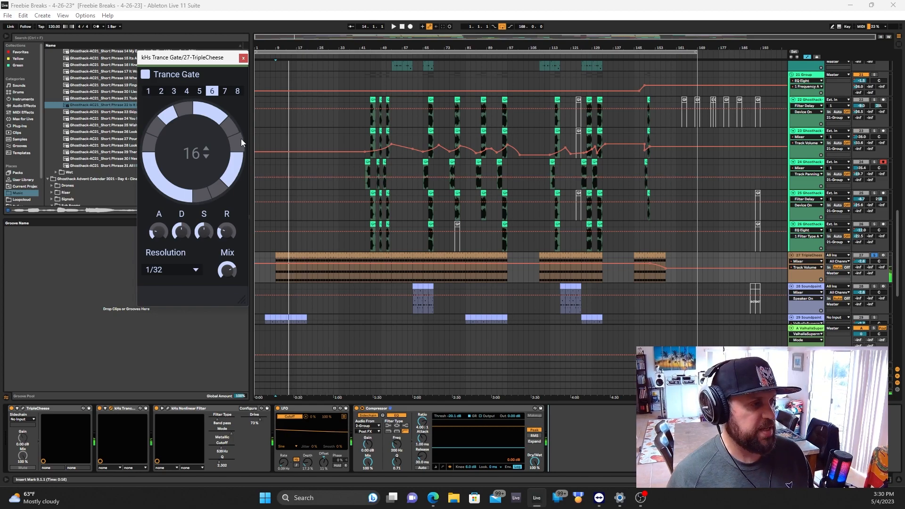
{"action": "left_click", "coordinate": [168, 408]}
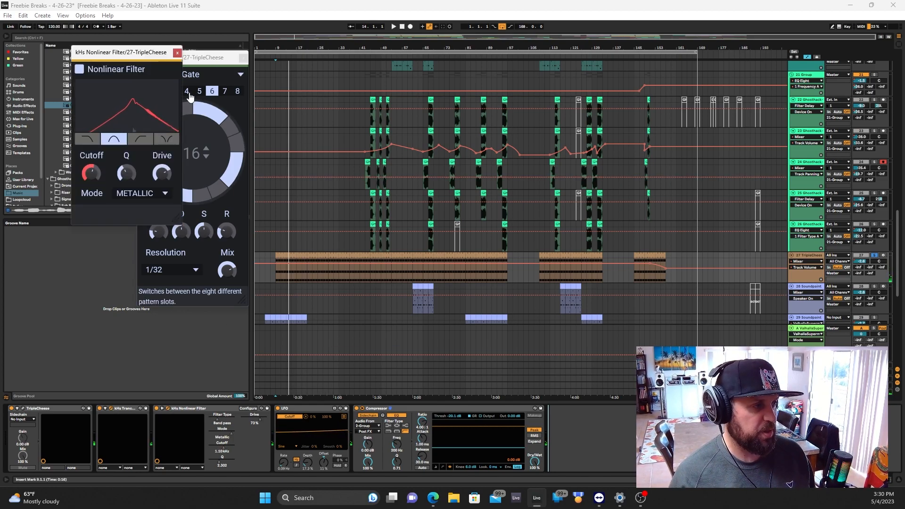
{"action": "left_click_drag", "start_coordinate": [143, 57], "coordinate": [389, 82]}
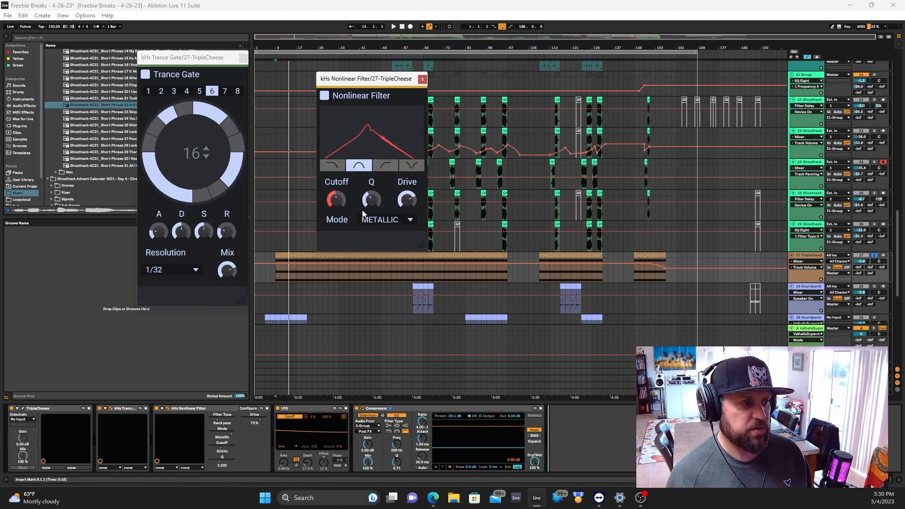
{"action": "left_click_drag", "start_coordinate": [204, 60], "coordinate": [225, 72]}
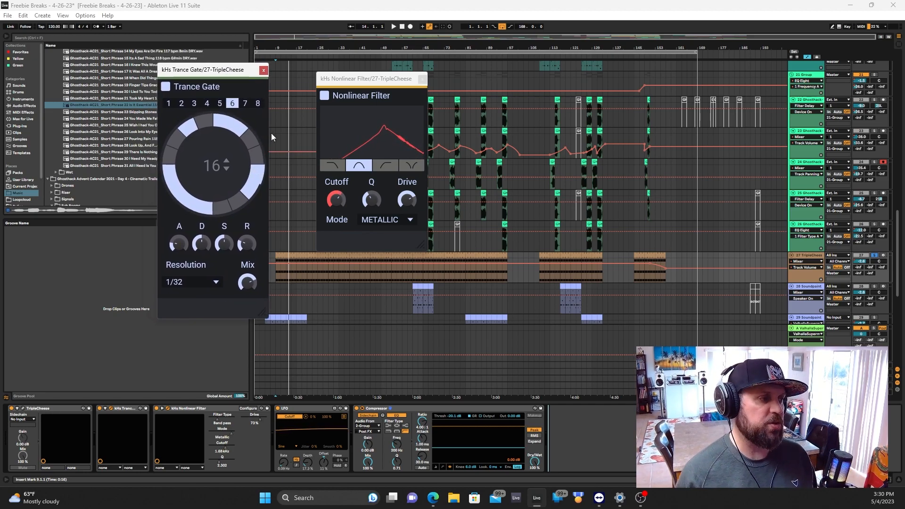
{"action": "left_click_drag", "start_coordinate": [377, 84], "coordinate": [388, 84]}
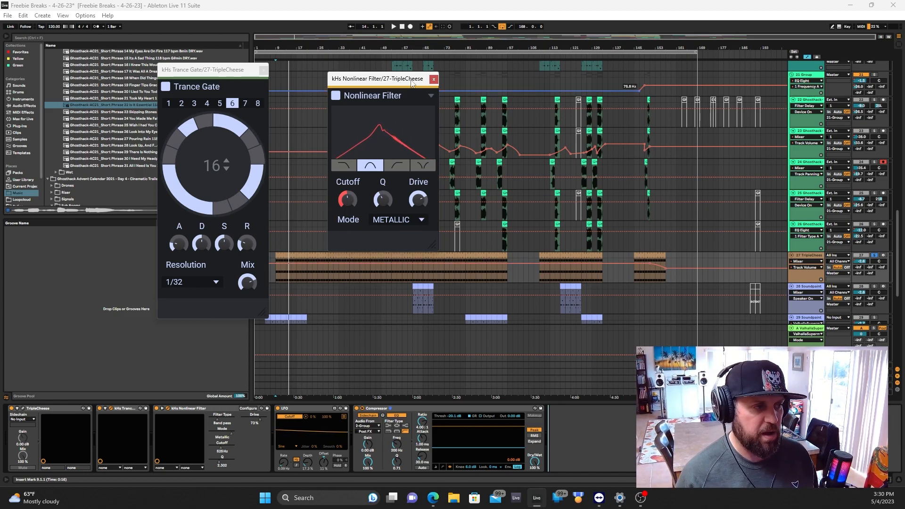
{"action": "left_click_drag", "start_coordinate": [426, 80], "coordinate": [418, 84]}
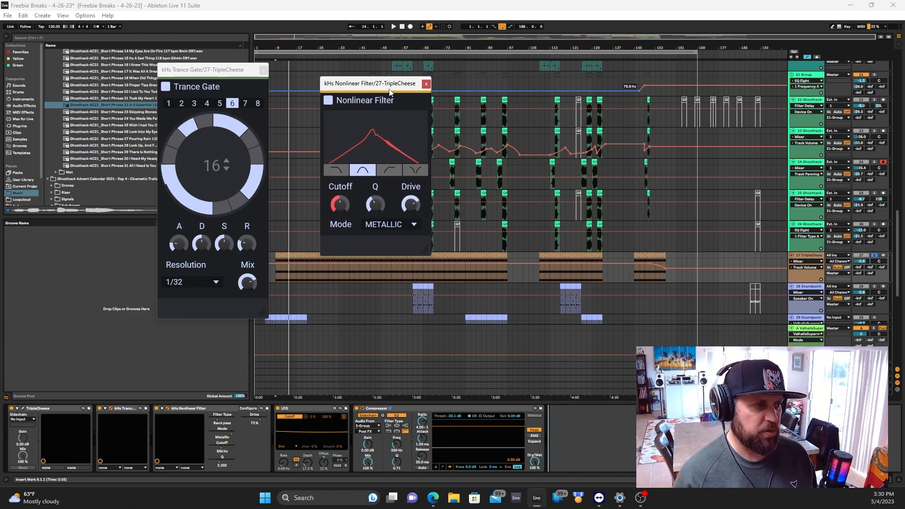
{"action": "left_click", "coordinate": [425, 84]}
{"action": "left_click", "coordinate": [263, 71]}
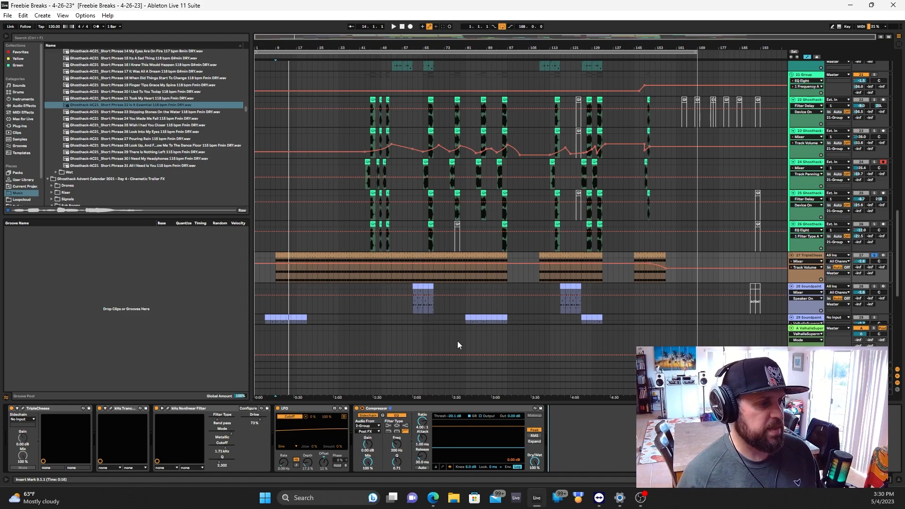
{"action": "left_click", "coordinate": [459, 406]}
Solo Soundpaint track 29, set the start at its first clip, and look through the 1928 Steinway piano presets in Soundpaint's library
{"action": "scroll", "coordinate": [792, 248], "scroll_direction": "down", "scroll_amount": 6}
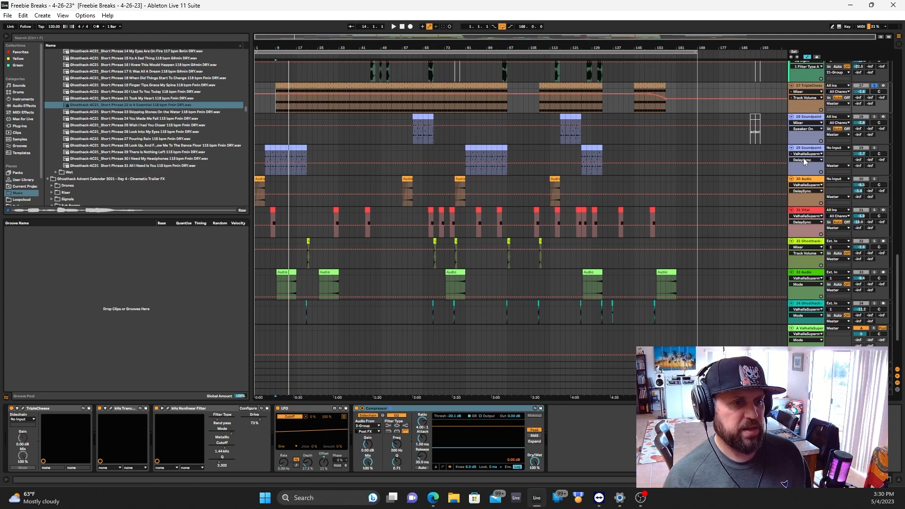
{"action": "left_click", "coordinate": [263, 151]}
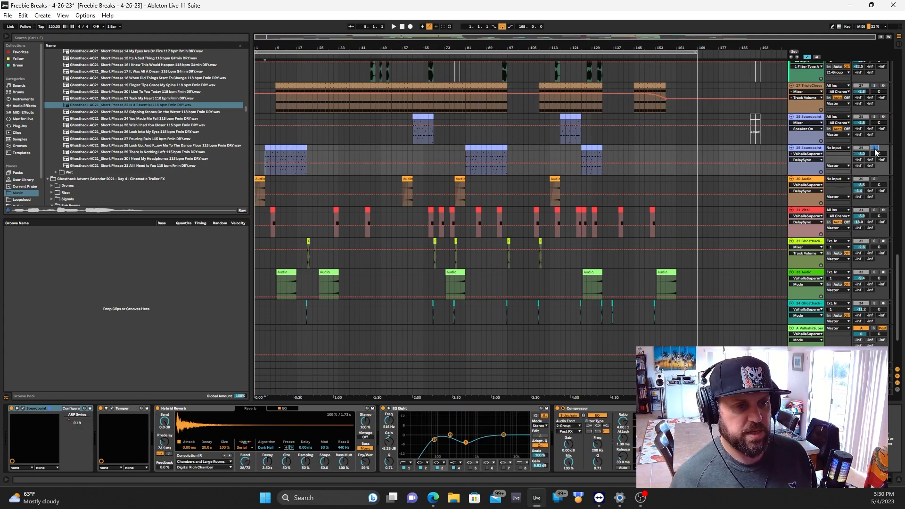
{"action": "left_click", "coordinate": [22, 409]}
{"action": "left_click_drag", "start_coordinate": [377, 51], "coordinate": [438, 44]}
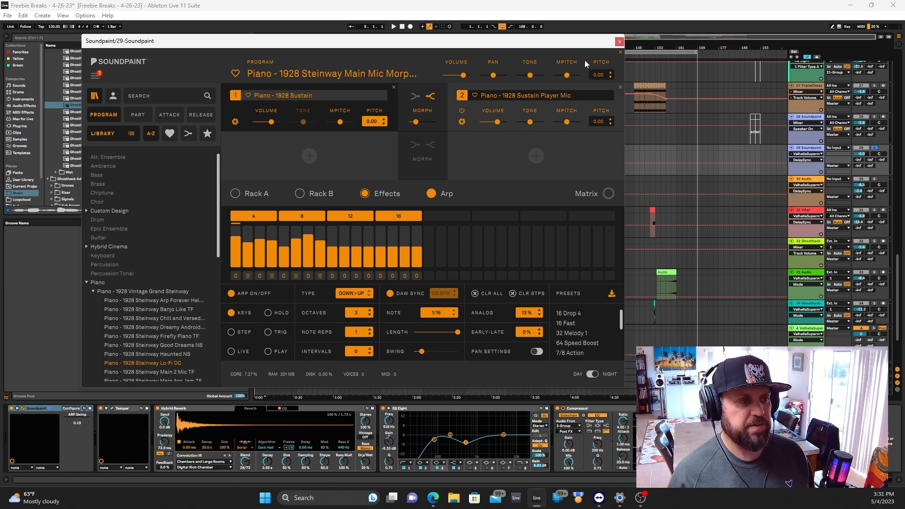
{"action": "scroll", "coordinate": [220, 253], "scroll_direction": "down", "scroll_amount": 5}
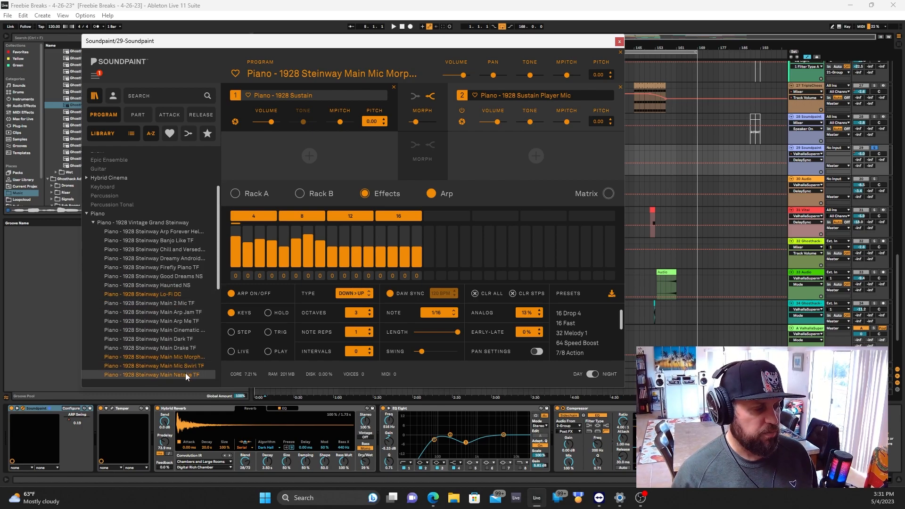
{"action": "left_click_drag", "start_coordinate": [220, 288], "coordinate": [214, 253]}
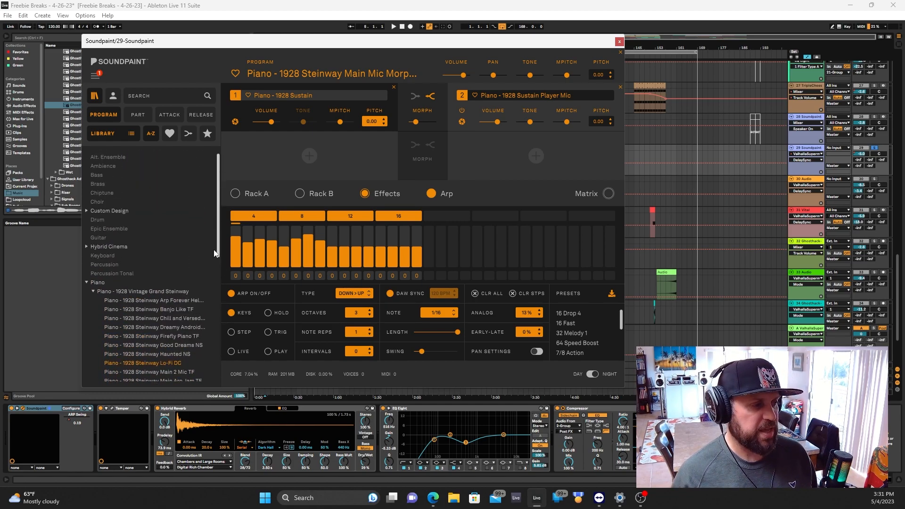
{"action": "left_click", "coordinate": [618, 42]}
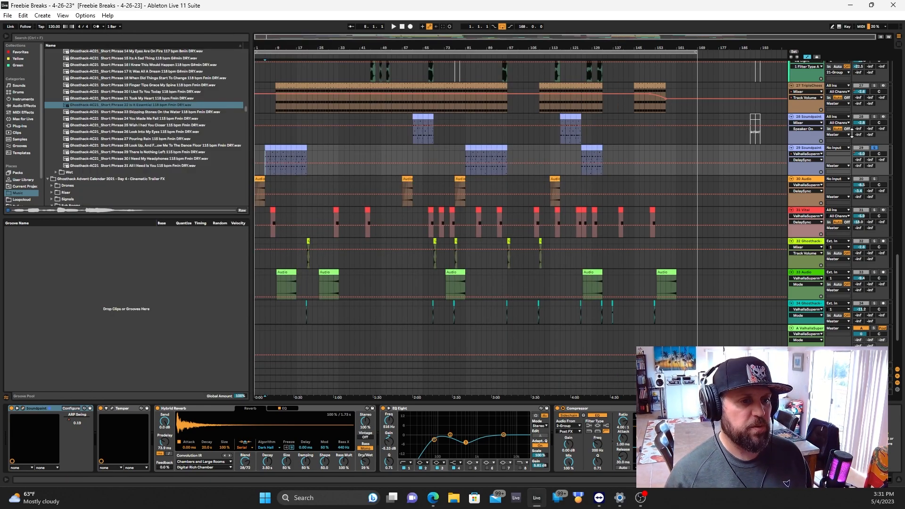
Audition the soloed Soundpaint track 29 from bar 5 and review the arpeggiator settings of its Steinway piano program
{"action": "key", "text": "space"}
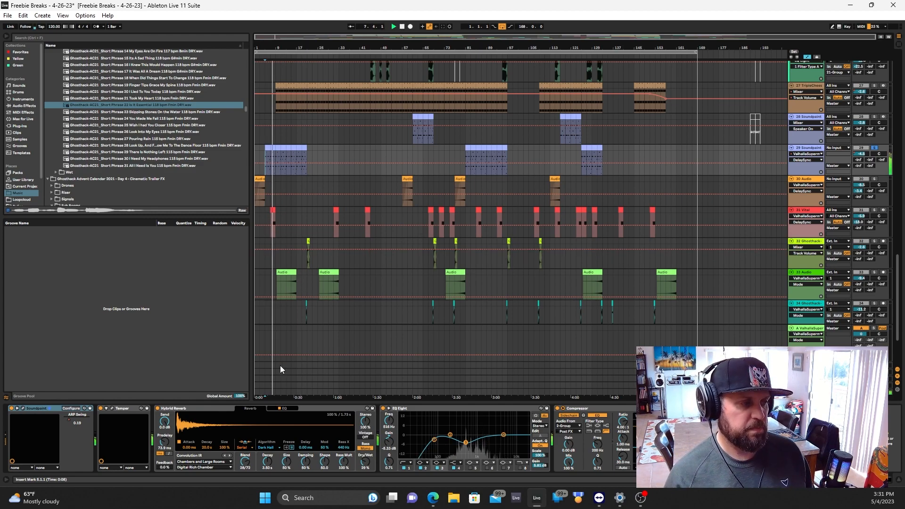
{"action": "left_click", "coordinate": [23, 407]}
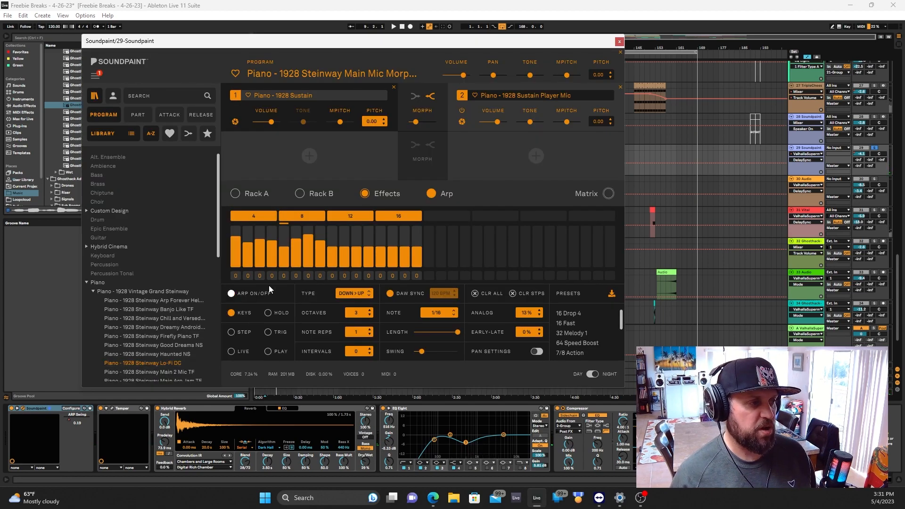
{"action": "left_click", "coordinate": [289, 199]}
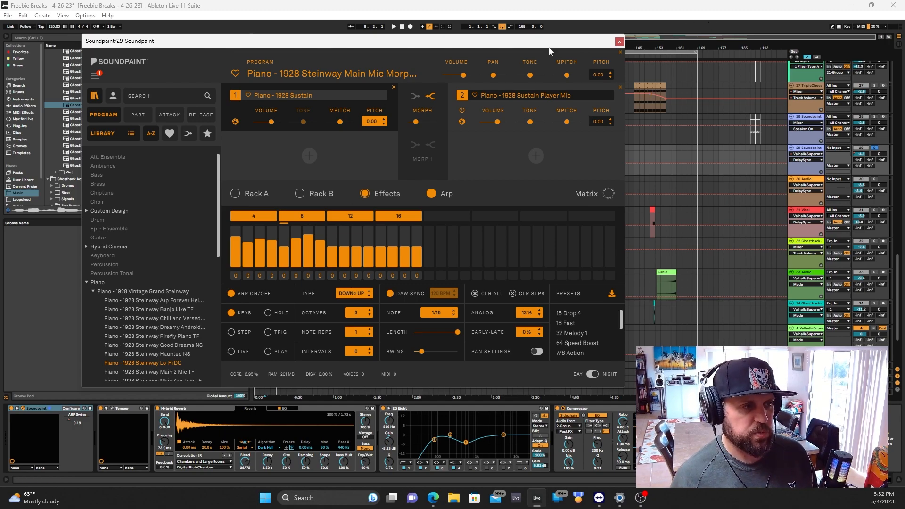
{"action": "left_click_drag", "start_coordinate": [348, 42], "coordinate": [388, 57]}
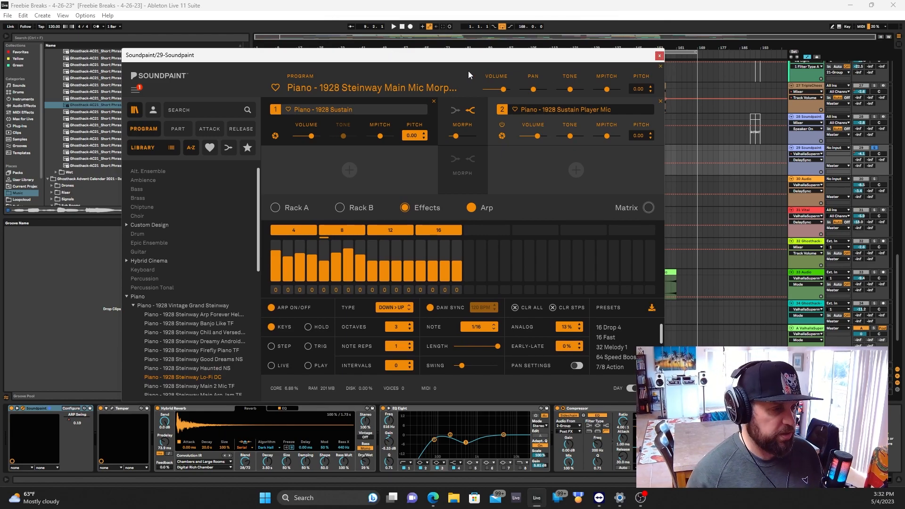
{"action": "left_click_drag", "start_coordinate": [456, 60], "coordinate": [481, 58]}
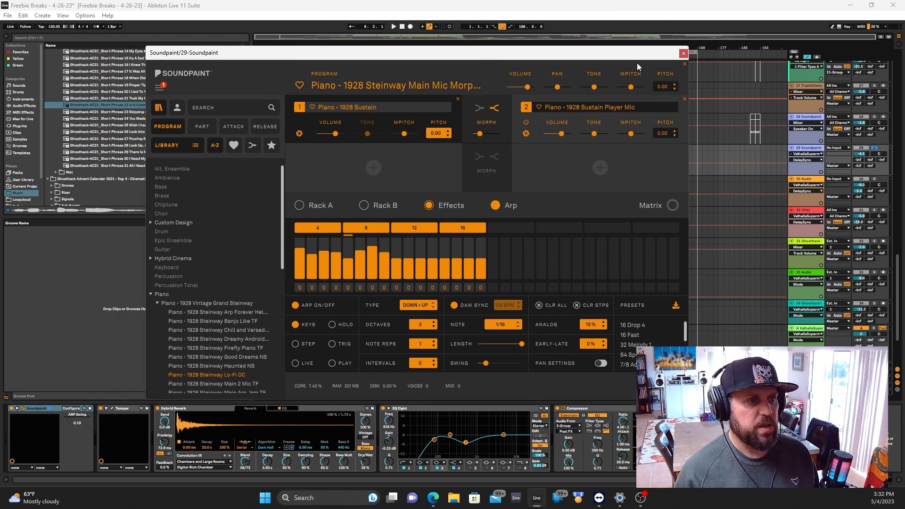
{"action": "left_click", "coordinate": [682, 54]}
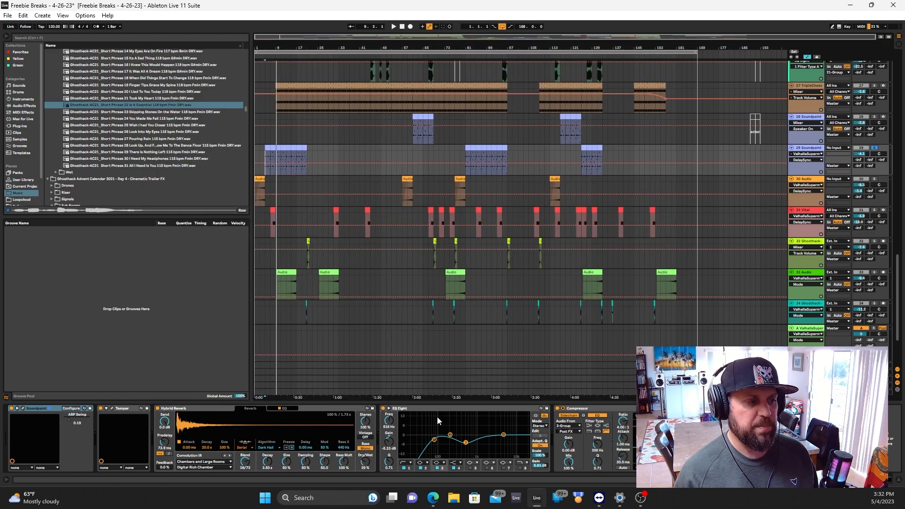
Review the Temper distortion settings on Soundpaint track 29, then close the plugin window
{"action": "left_click", "coordinate": [111, 408]}
{"action": "left_click_drag", "start_coordinate": [381, 85], "coordinate": [436, 85]}
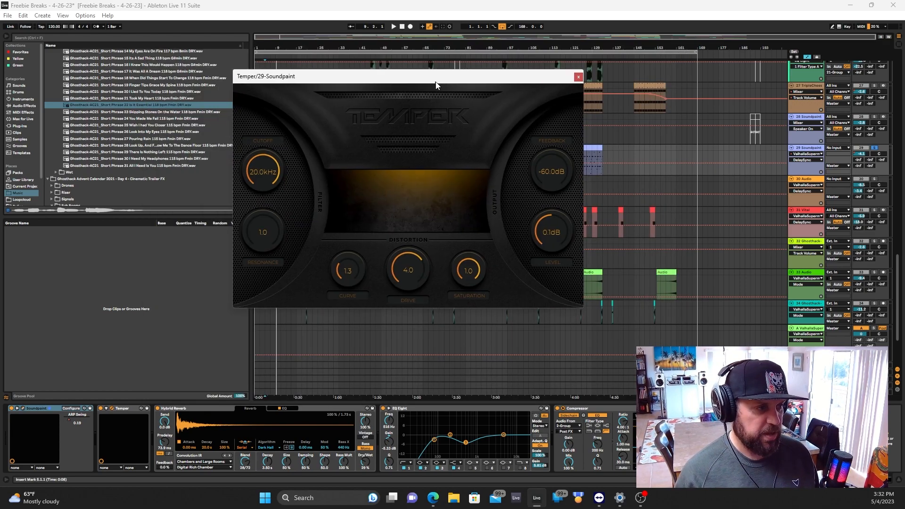
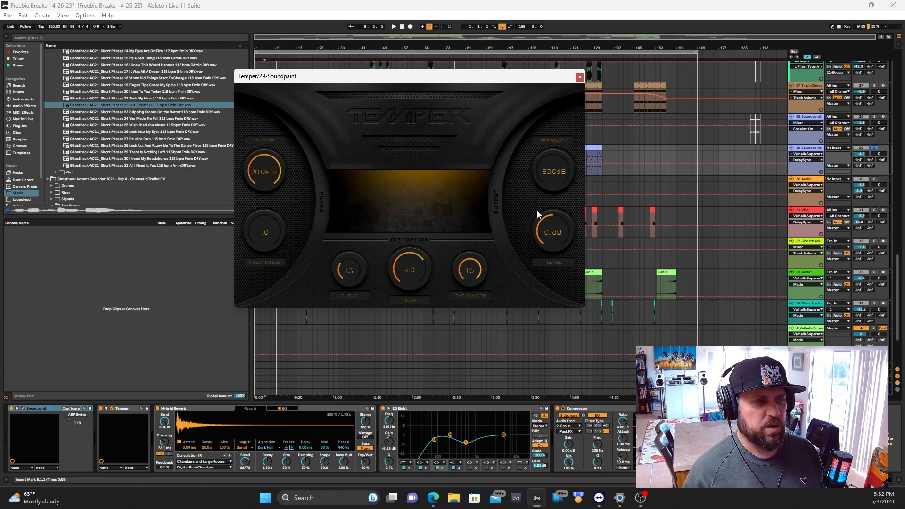
{"action": "left_click", "coordinate": [579, 77]}
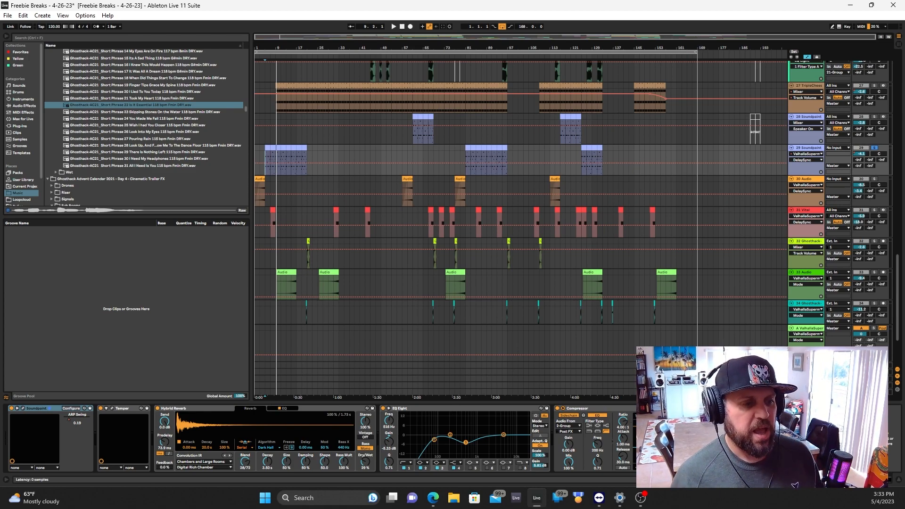
Review the kHs Filter and ValhallaSupermassive settings on Soundpaint track 29, closing each plugin window
{"action": "left_click", "coordinate": [775, 408]}
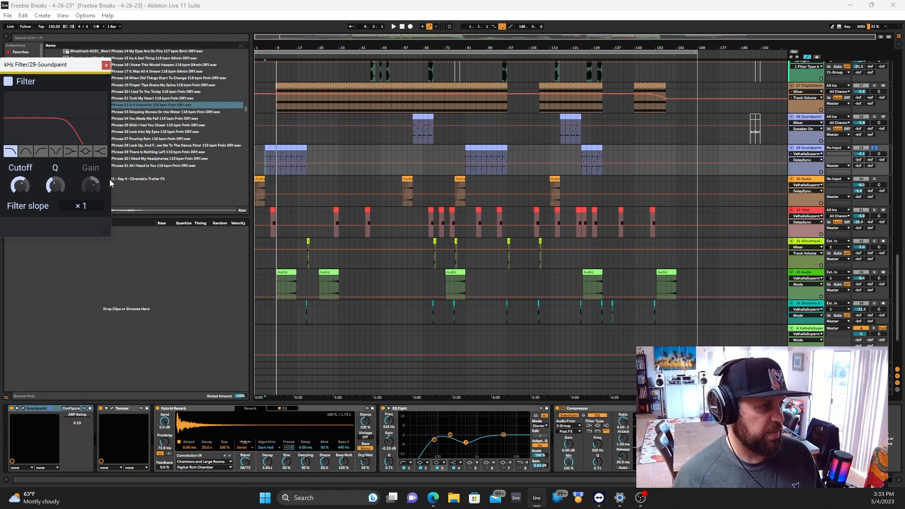
{"action": "left_click", "coordinate": [105, 66]}
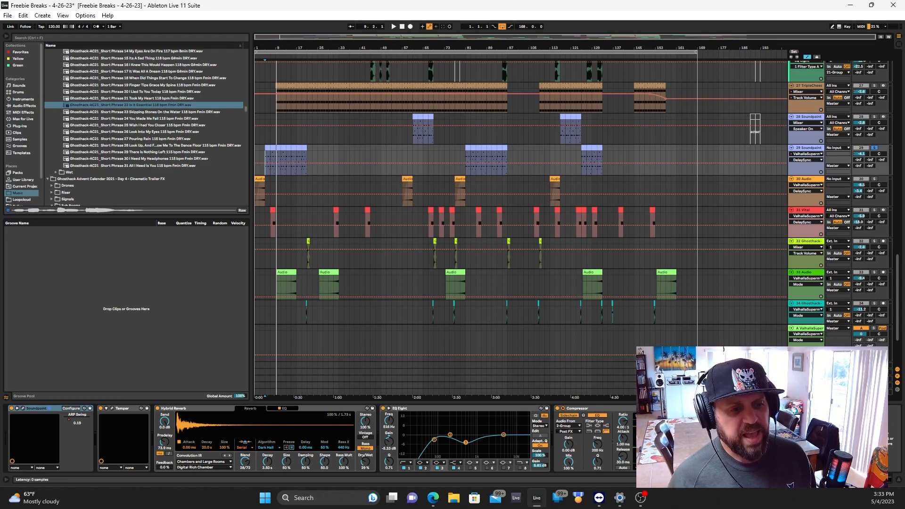
{"action": "left_click", "coordinate": [822, 408]}
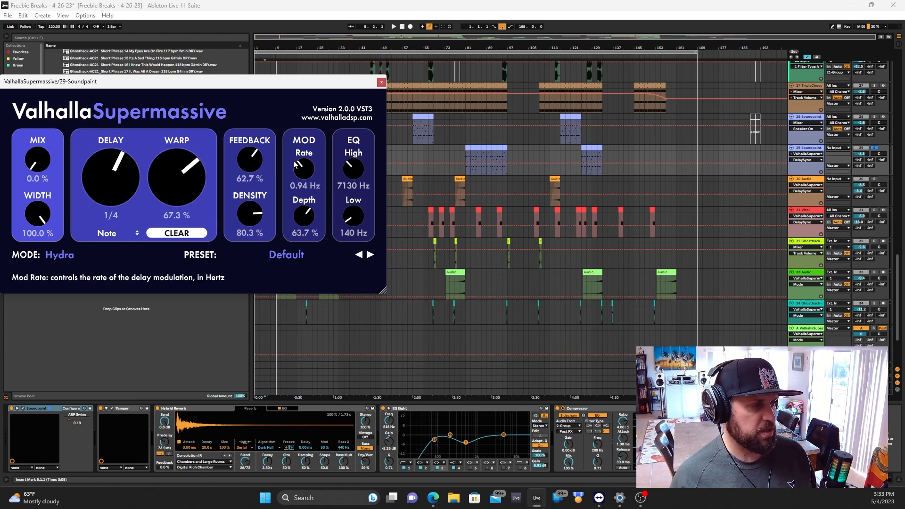
{"action": "left_click", "coordinate": [381, 82]}
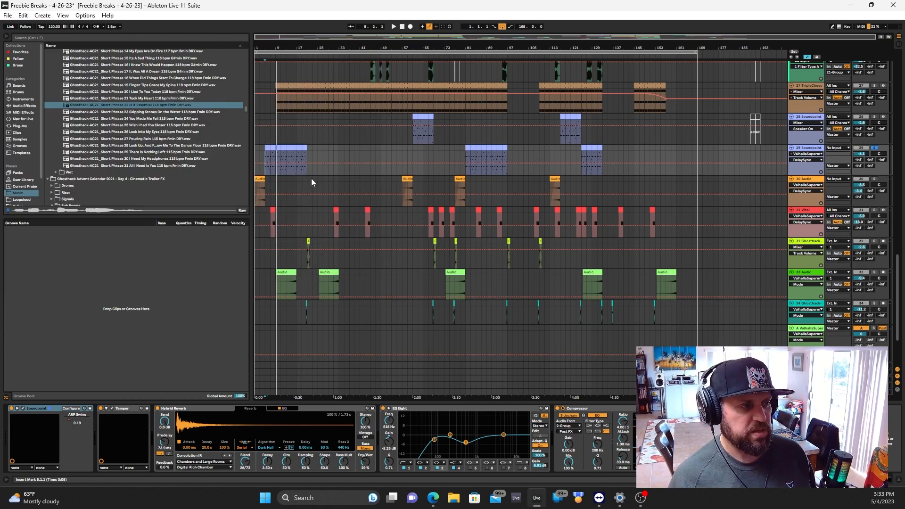
Display the ValhallaSupermassive Mix automation in the lane of Soundpaint track 29
{"action": "left_click", "coordinate": [819, 160]}
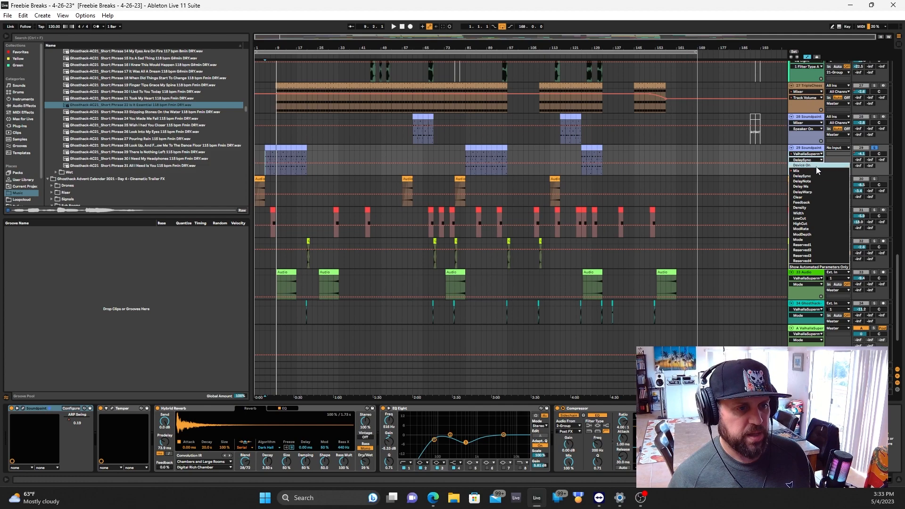
{"action": "left_click", "coordinate": [818, 170]}
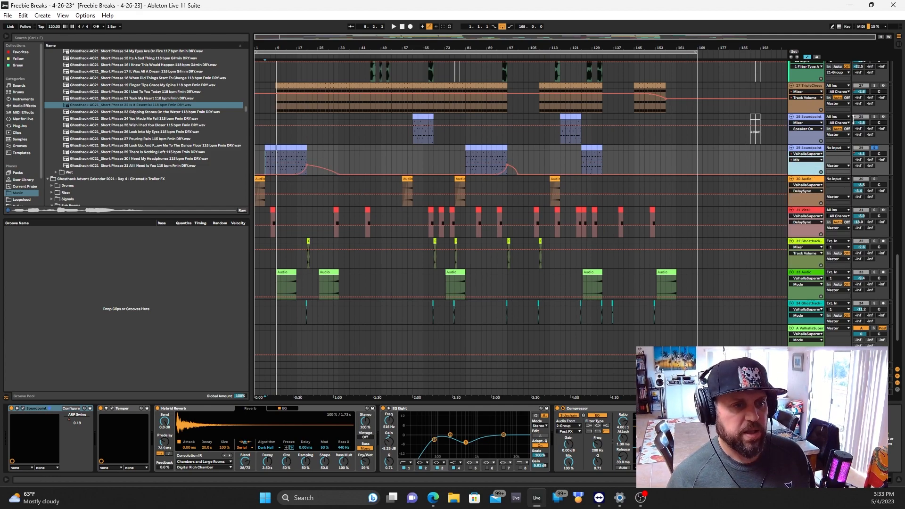
Solo Soundpaint track 28 and audition it from the start of its first clip
{"action": "left_click", "coordinate": [874, 117]}
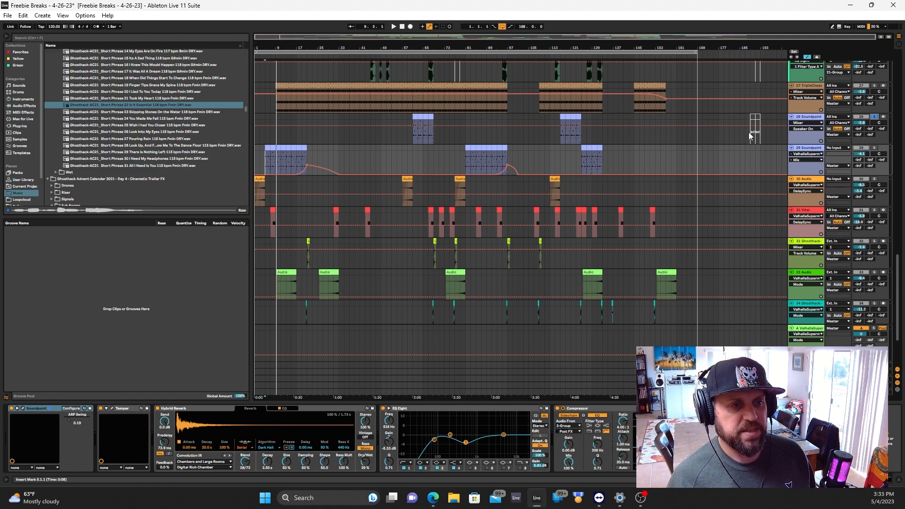
{"action": "left_click", "coordinate": [411, 136]}
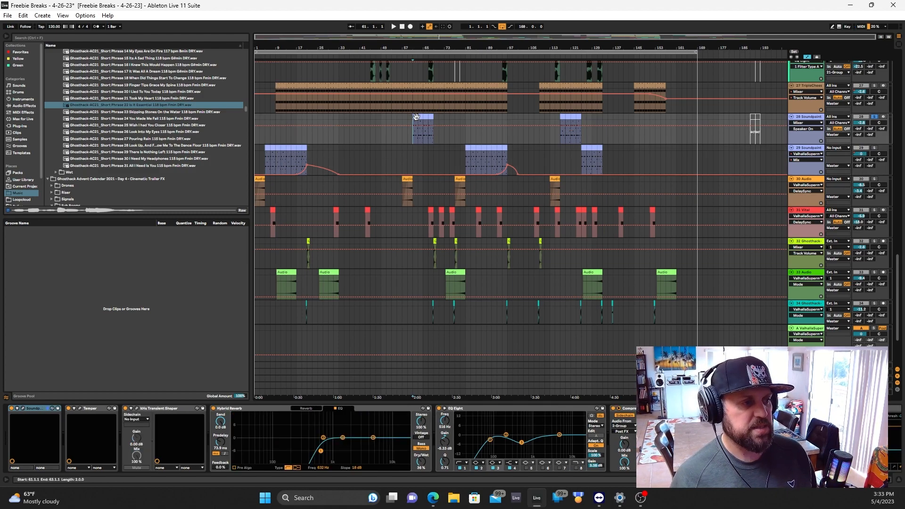
{"action": "key", "text": "space"}
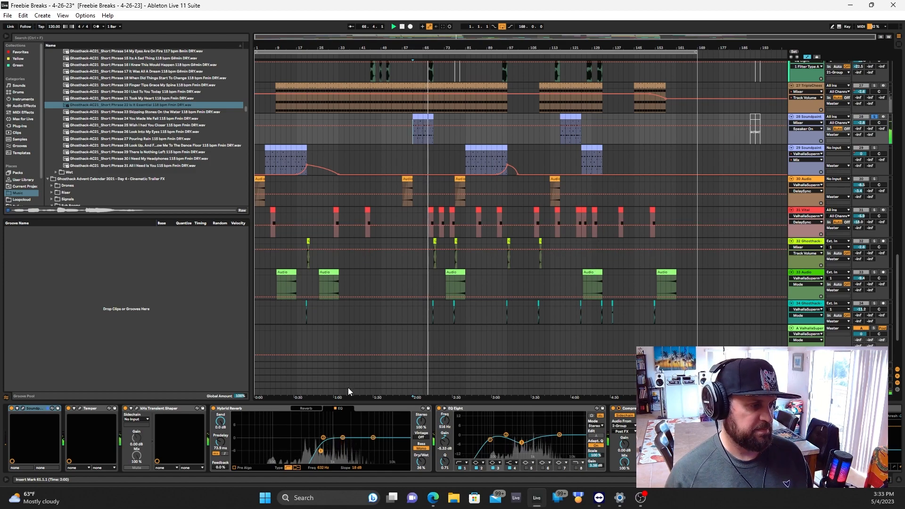
Review the Hybrid Reverb, kHs Transient Shaper and remaining effects settings on Soundpaint track 28, closing the plugin window
{"action": "left_click", "coordinate": [306, 408]}
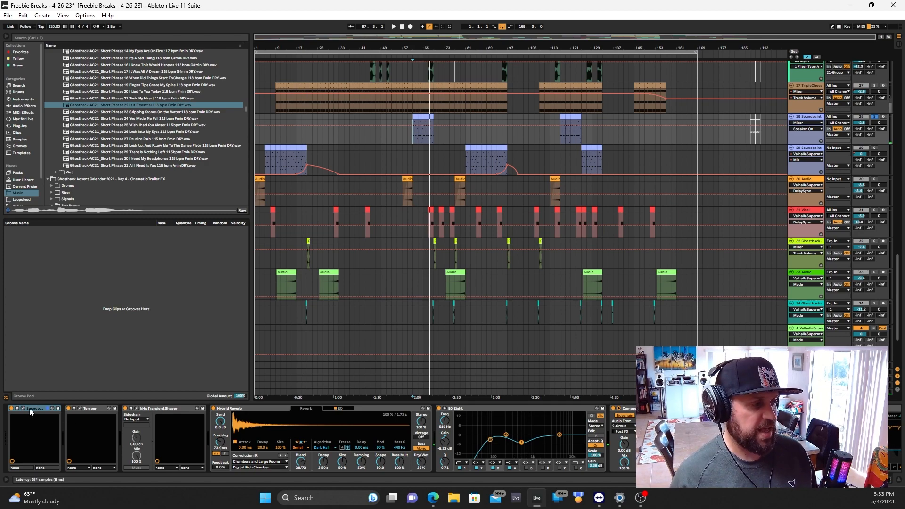
{"action": "left_click", "coordinate": [137, 408]}
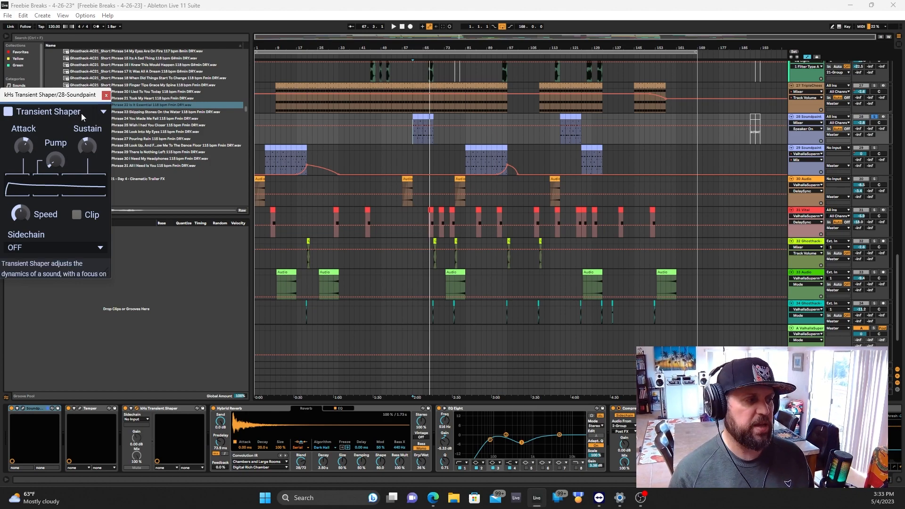
{"action": "left_click", "coordinate": [106, 95]}
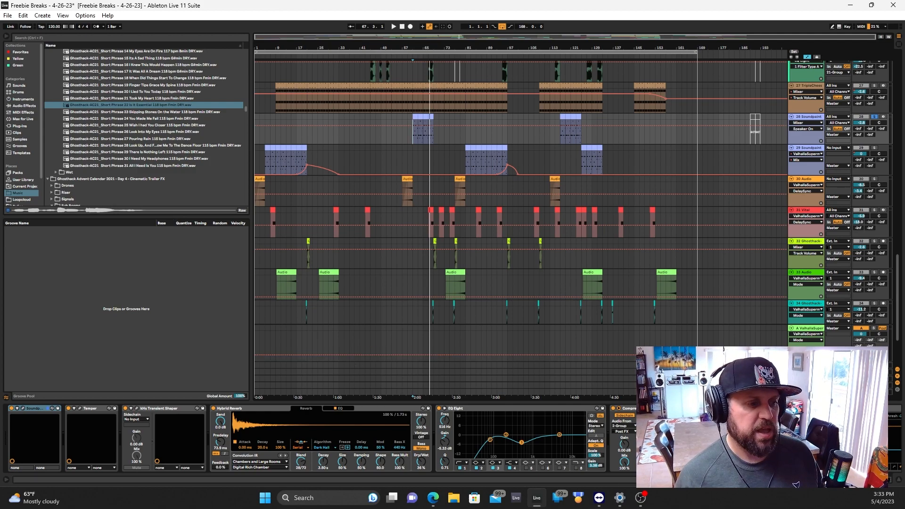
{"action": "scroll", "coordinate": [320, 438], "scroll_direction": "right", "scroll_amount": 3}
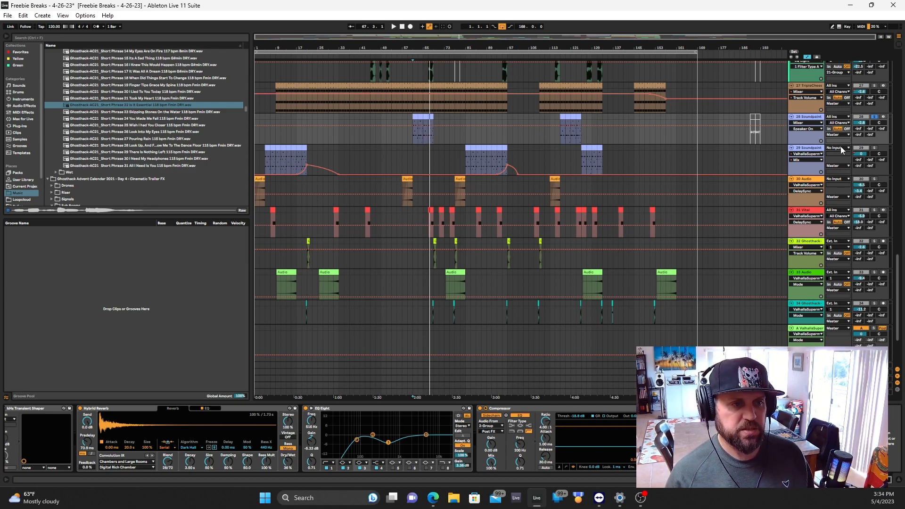
Audition Audio track 30 soloed from its first clip at bar 1
{"action": "scroll", "coordinate": [835, 154], "scroll_direction": "down", "scroll_amount": 3}
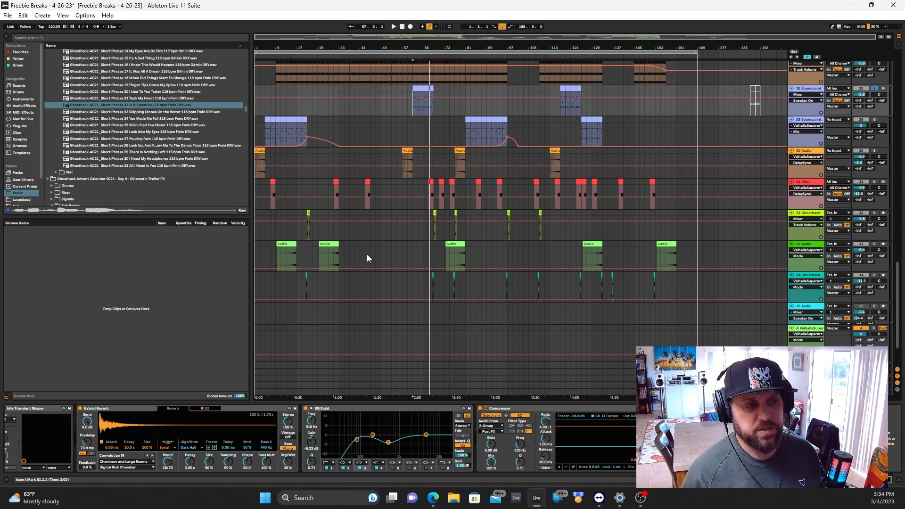
{"action": "left_click", "coordinate": [262, 165]}
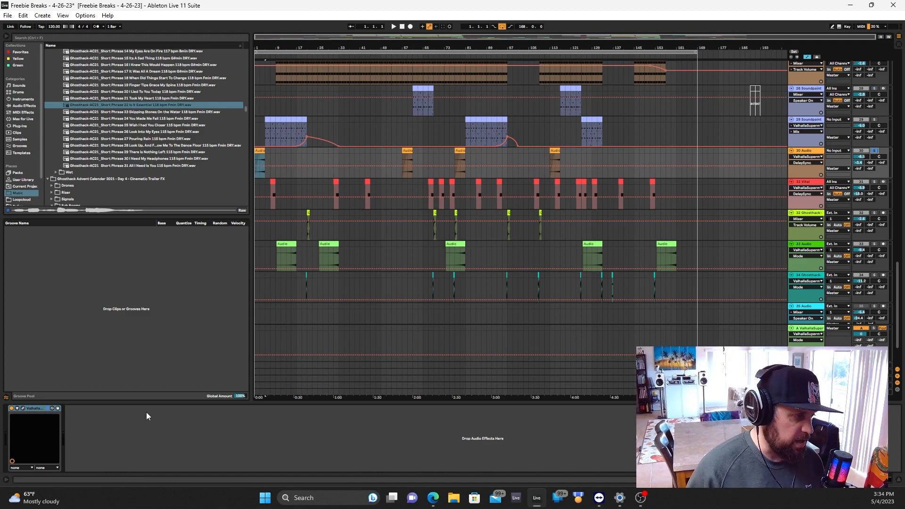
{"action": "key", "text": "space"}
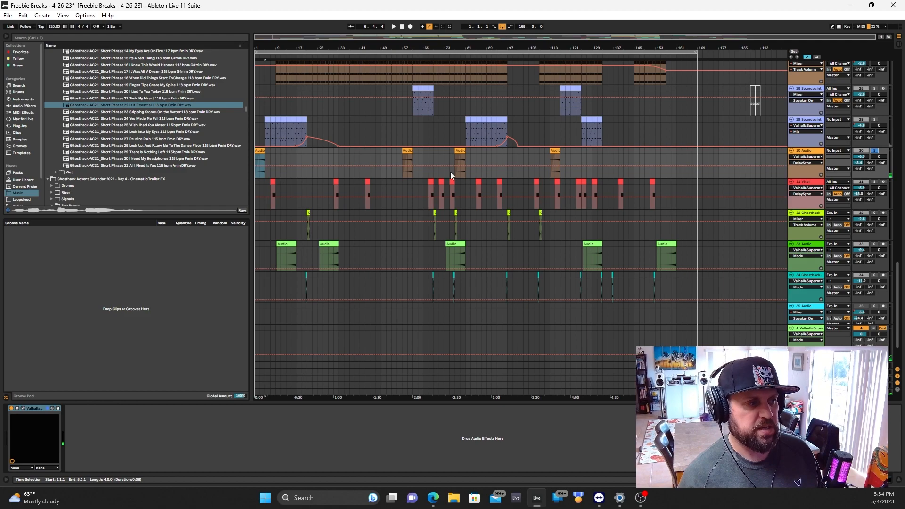
Solo Vital track 31, review the oscillators and effects of its AML_DarkProg_PD_Analog preset, and audition it from its first clip
{"action": "left_click", "coordinate": [874, 181]}
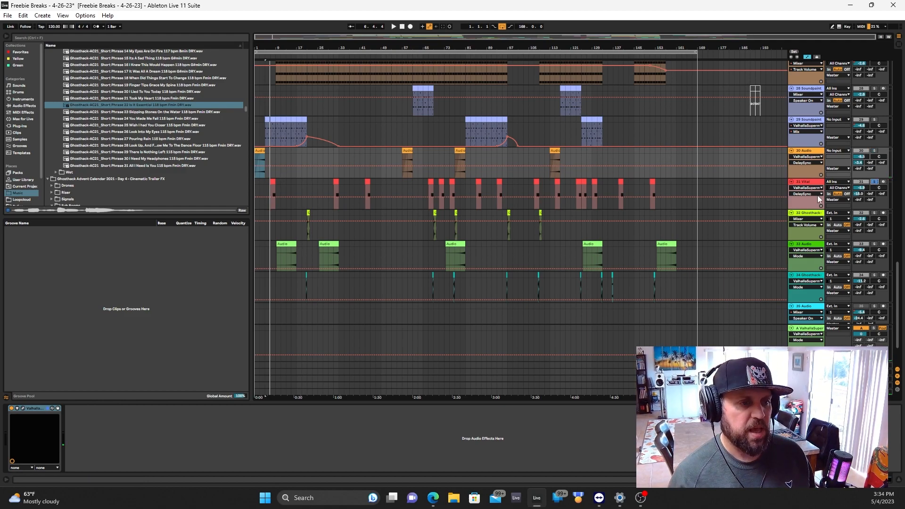
{"action": "left_click", "coordinate": [272, 185]}
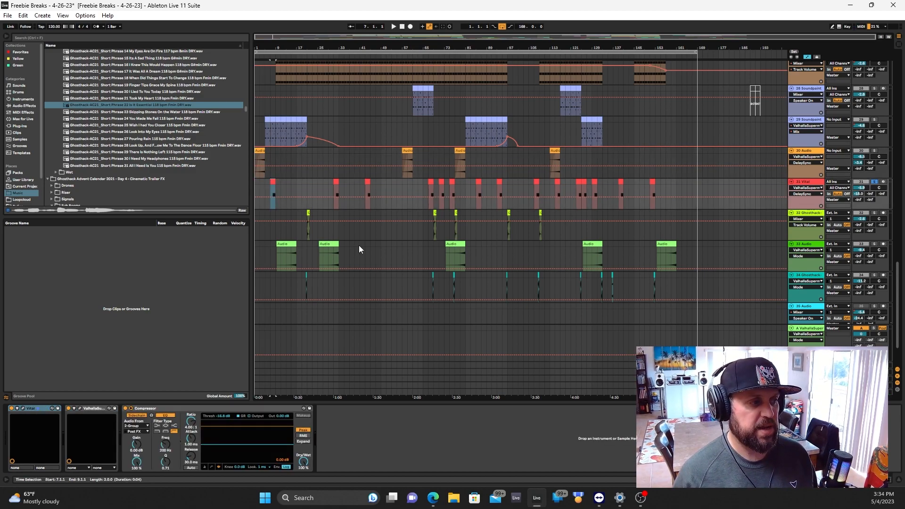
{"action": "left_click", "coordinate": [22, 408]}
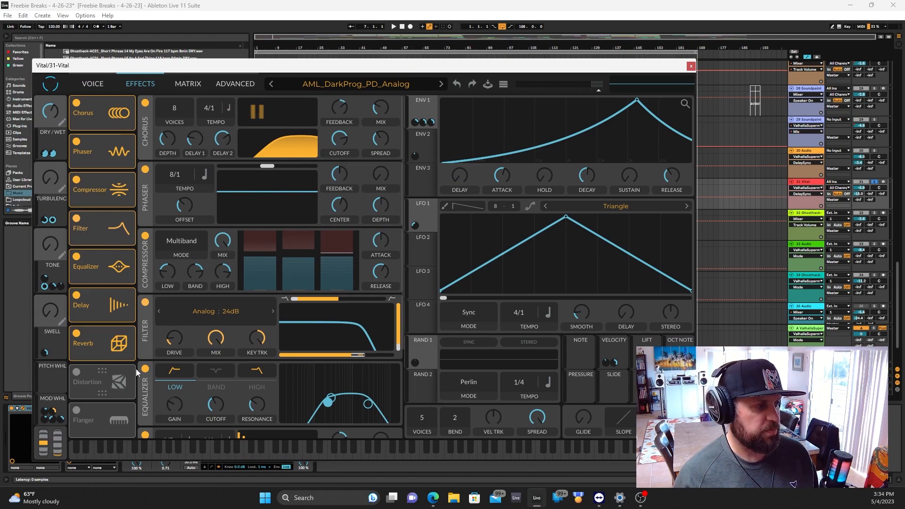
{"action": "left_click", "coordinate": [90, 85]}
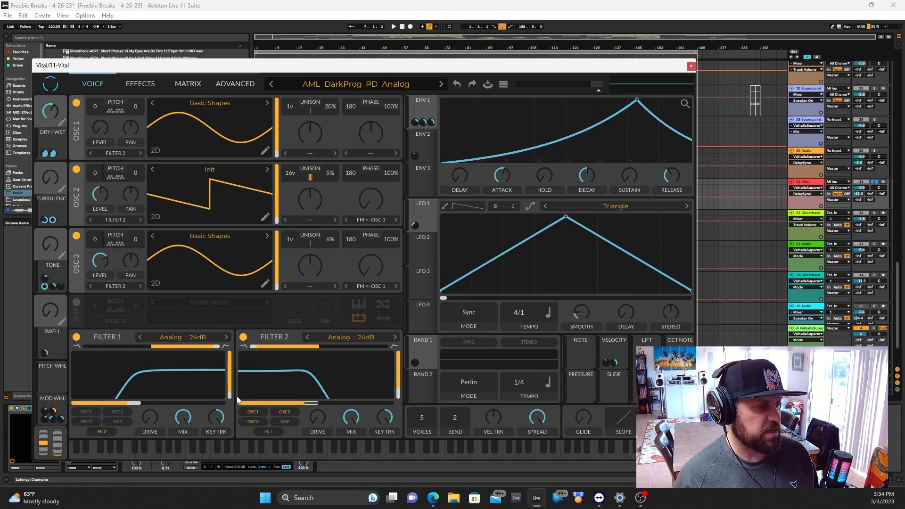
{"action": "left_click", "coordinate": [140, 85]}
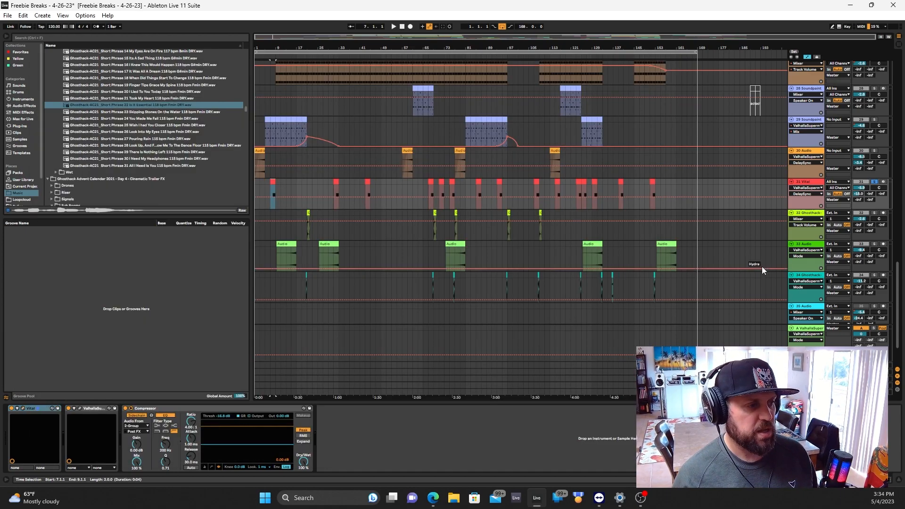
{"action": "key", "text": "space"}
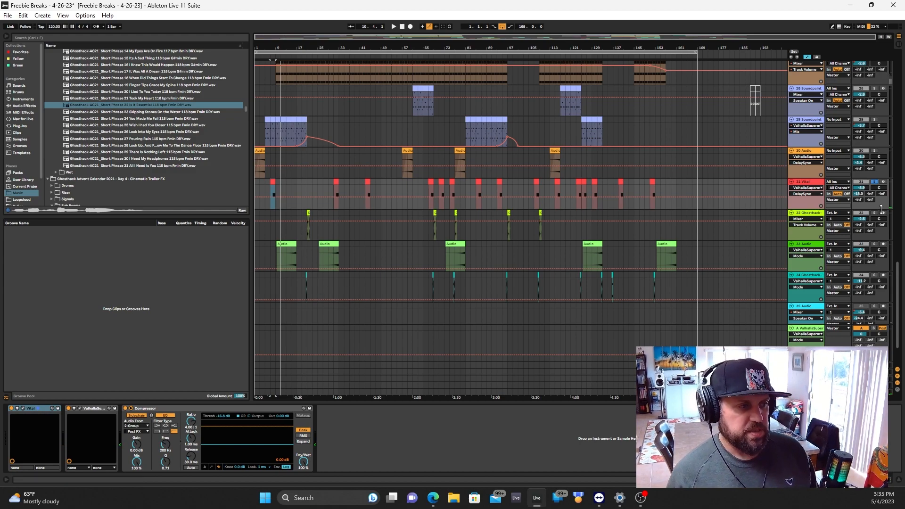
Reveal the source sample of the first clip on soloed Ghosthack track 32 in the browser and audition the clip
{"action": "right_click", "coordinate": [308, 213]}
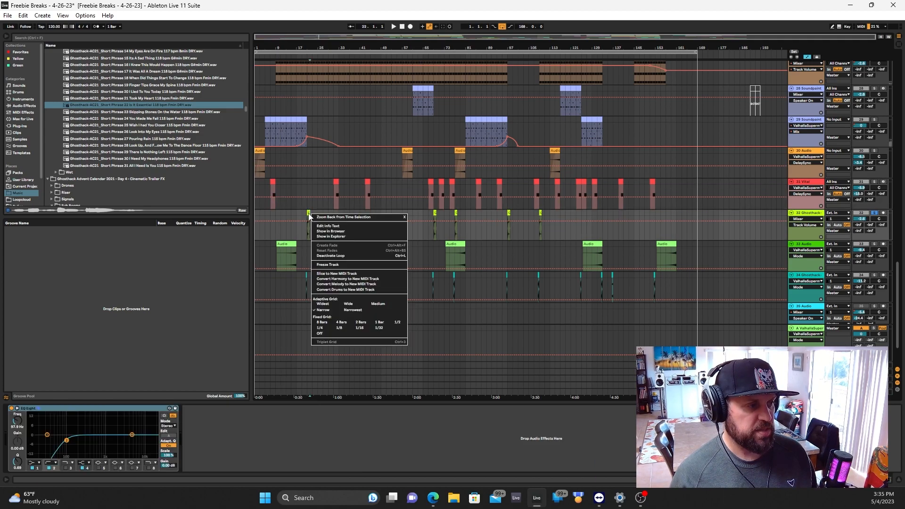
{"action": "left_click", "coordinate": [308, 216]}
{"action": "right_click", "coordinate": [308, 214]}
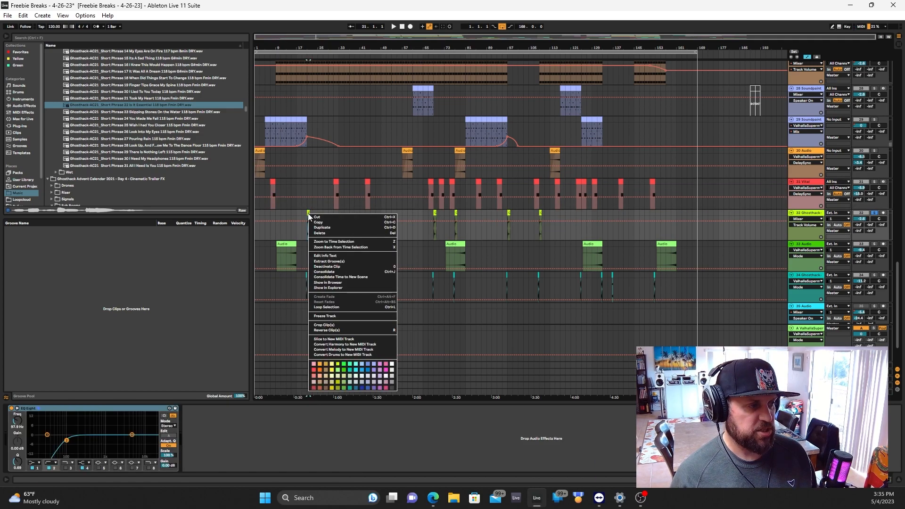
{"action": "left_click", "coordinate": [325, 282]}
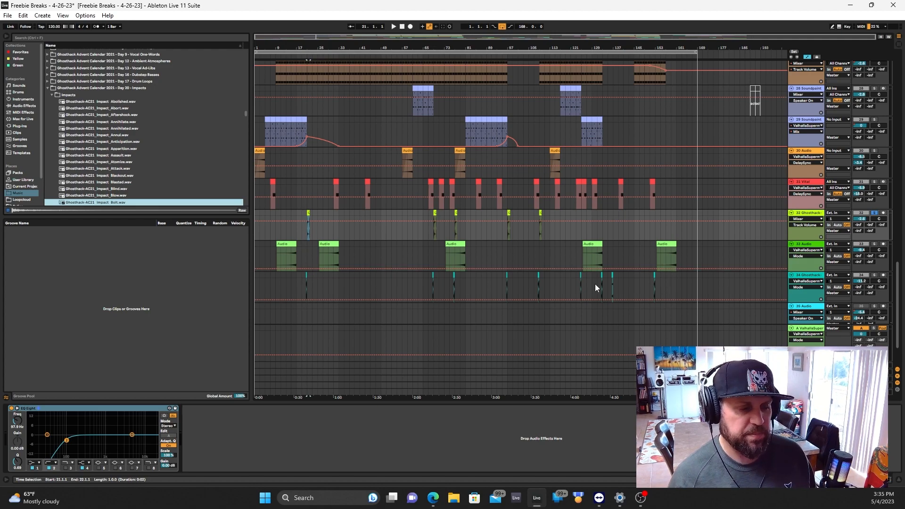
{"action": "key", "text": "space"}
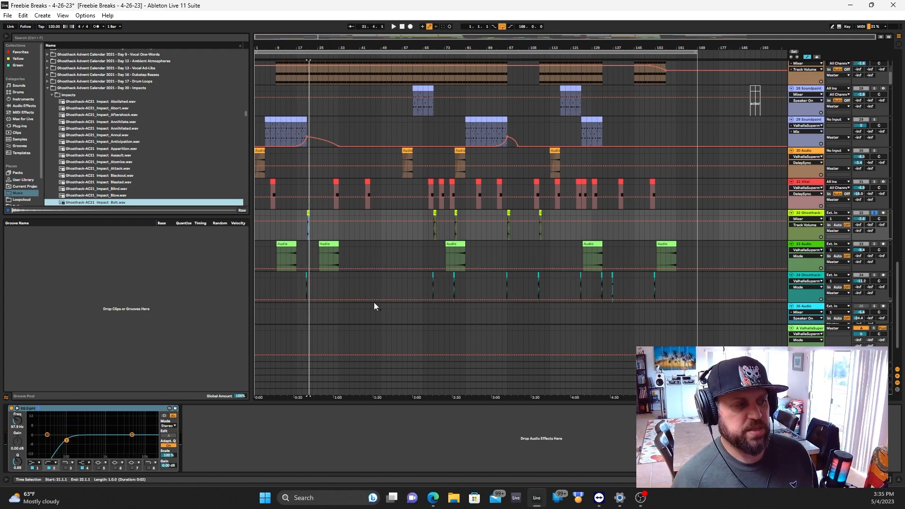
Solo Audio track 33 and audition it from its first clip at bar 9
{"action": "left_click", "coordinate": [875, 245]}
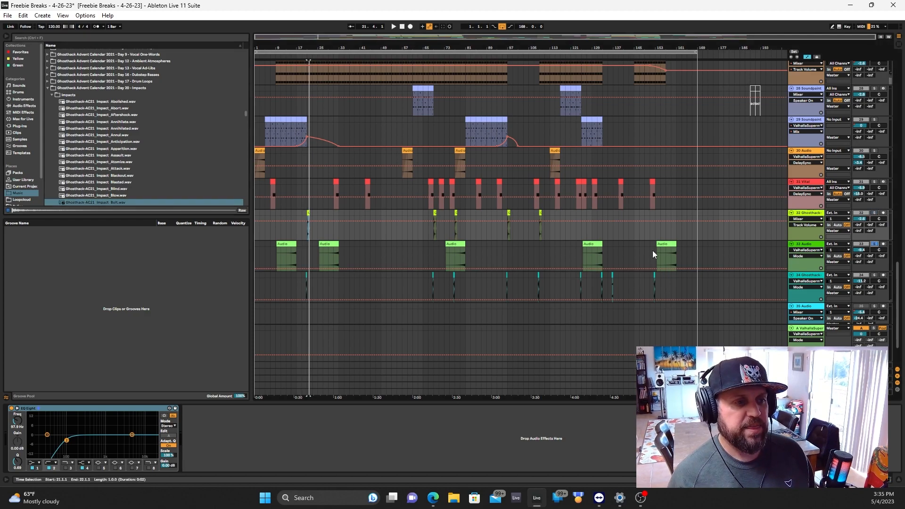
{"action": "left_click", "coordinate": [278, 255]}
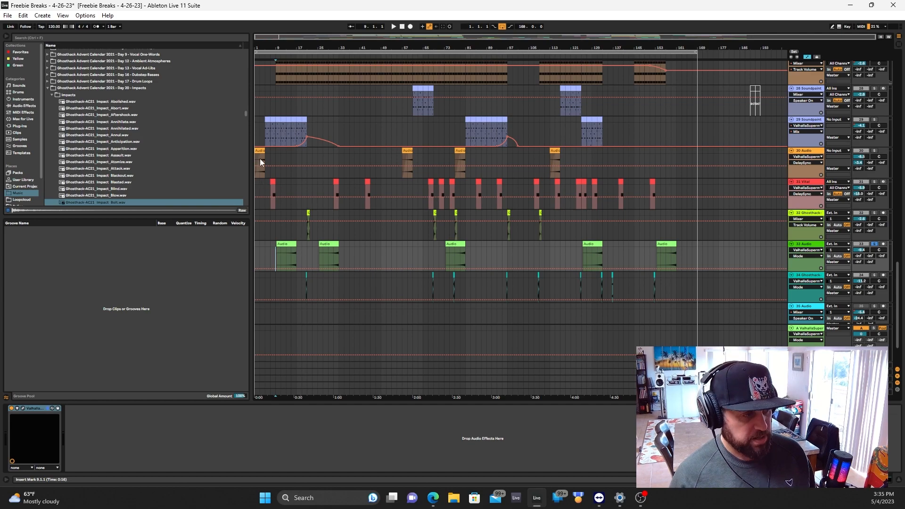
{"action": "key", "text": "space"}
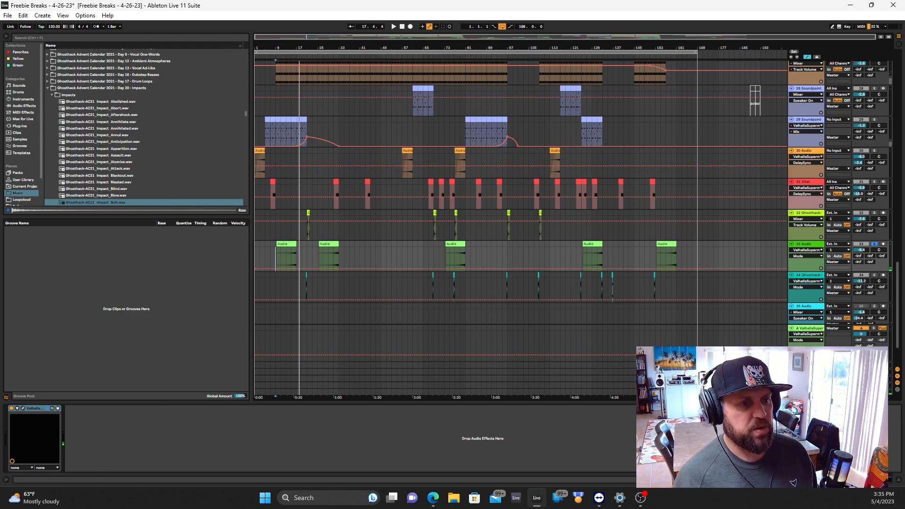
Reveal the source sample of the first clip on Ghosthack track 34 in the browser
{"action": "left_click", "coordinate": [819, 278]}
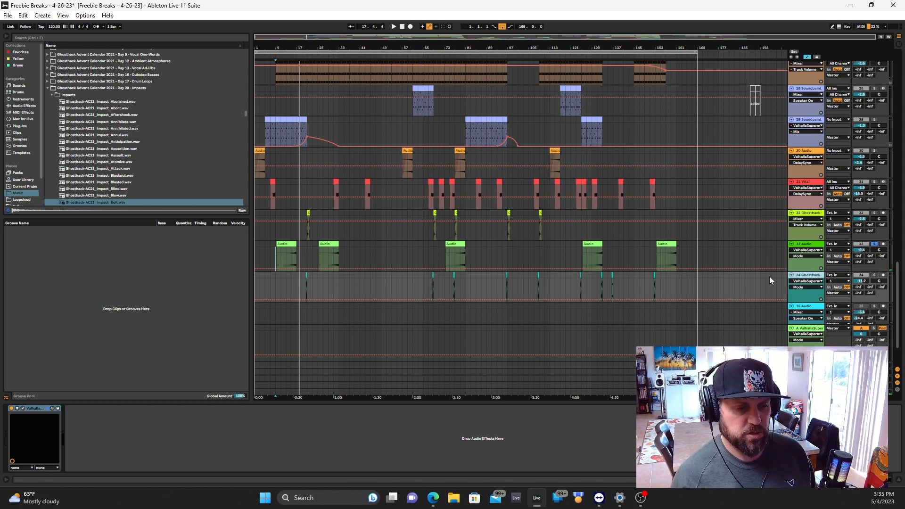
{"action": "right_click", "coordinate": [305, 277]}
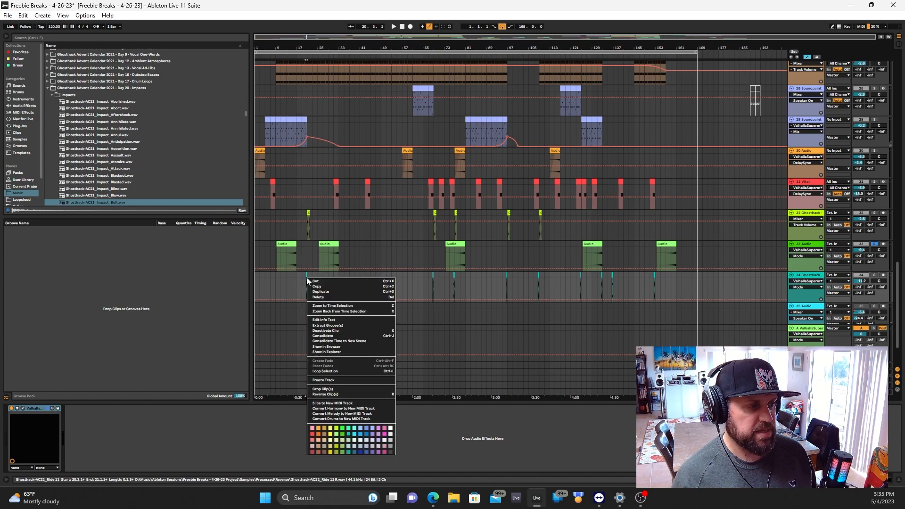
{"action": "left_click", "coordinate": [329, 347]}
{"action": "scroll", "coordinate": [433, 223], "scroll_direction": "down", "scroll_amount": 3}
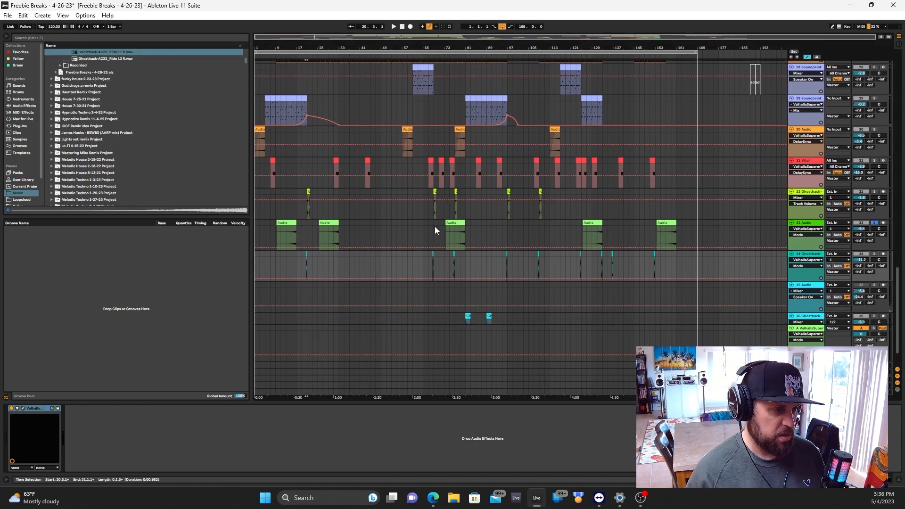
{"action": "scroll", "coordinate": [147, 92], "scroll_direction": "up", "scroll_amount": 3}
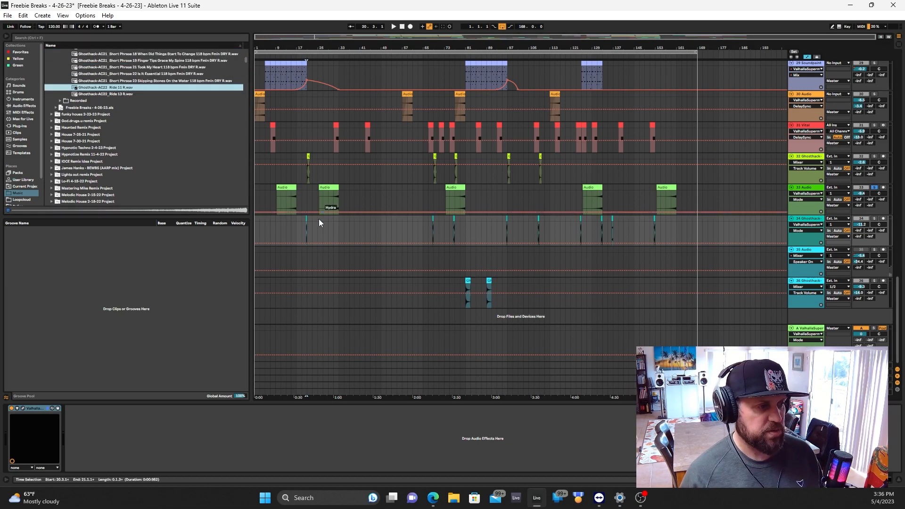
Audition Ghosthack track 34 soloed from its first clip and review its ValhallaSupermassive settings, closing the plugin window
{"action": "left_click", "coordinate": [304, 228]}
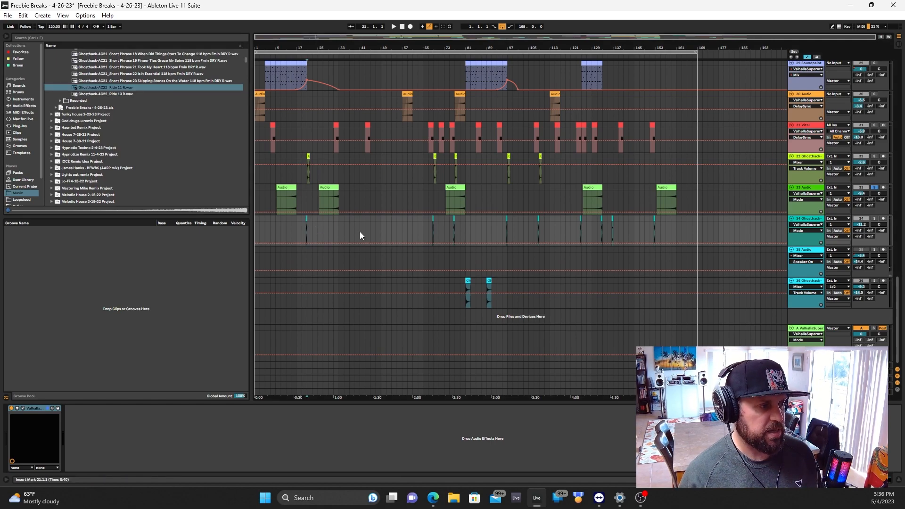
{"action": "key", "text": "space"}
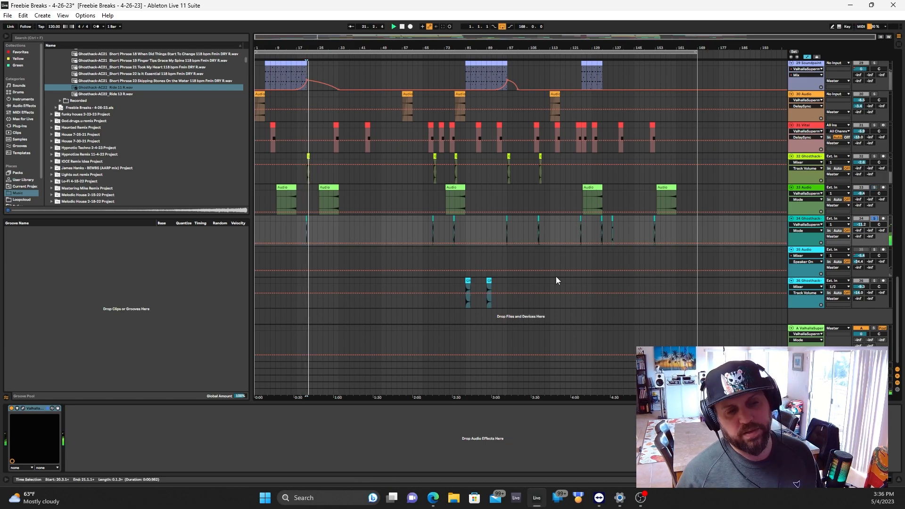
{"action": "left_click", "coordinate": [22, 408]}
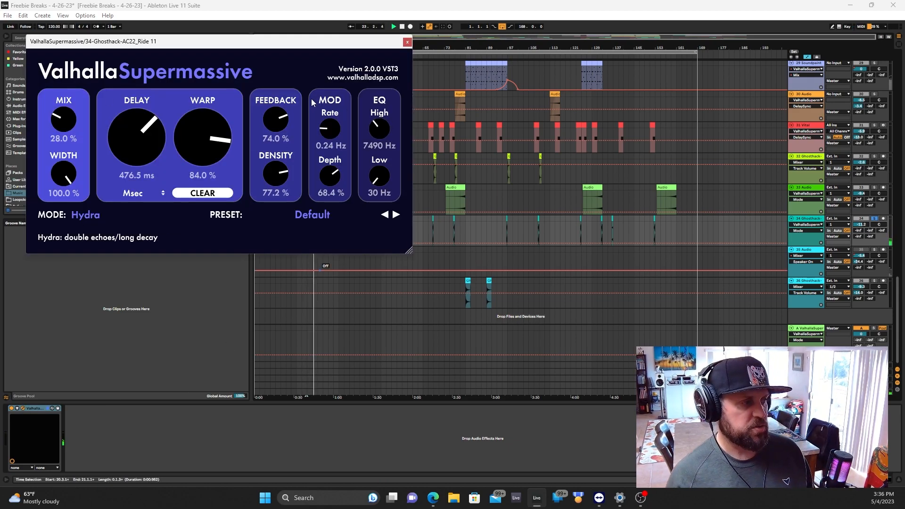
{"action": "left_click", "coordinate": [406, 42]}
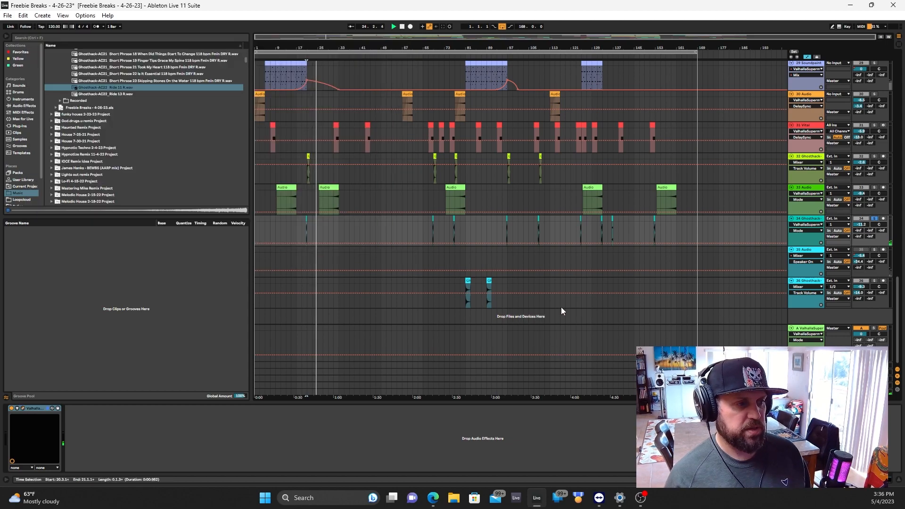
Solo Ghosthack track 36, reveal its first clip's source sample in the browser, and audition the clip from bar 81
{"action": "left_click", "coordinate": [808, 281]}
{"action": "left_click", "coordinate": [874, 281]}
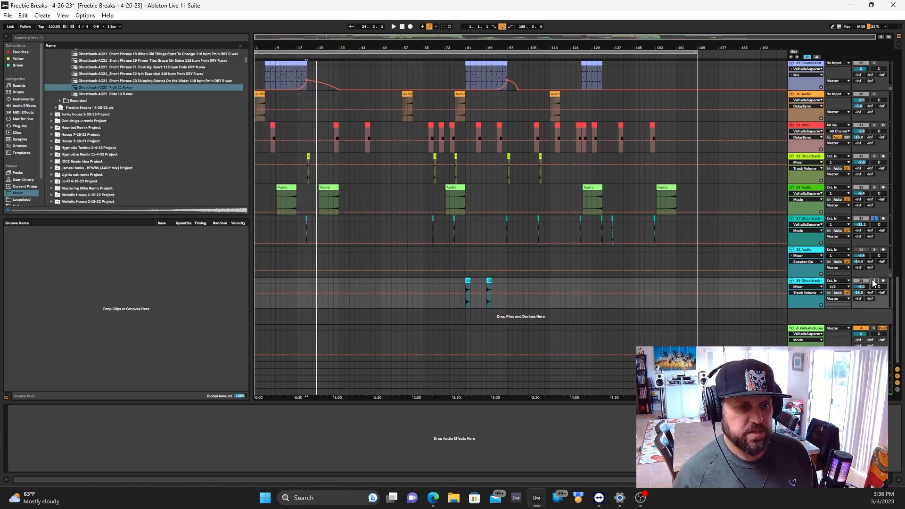
{"action": "right_click", "coordinate": [467, 283]}
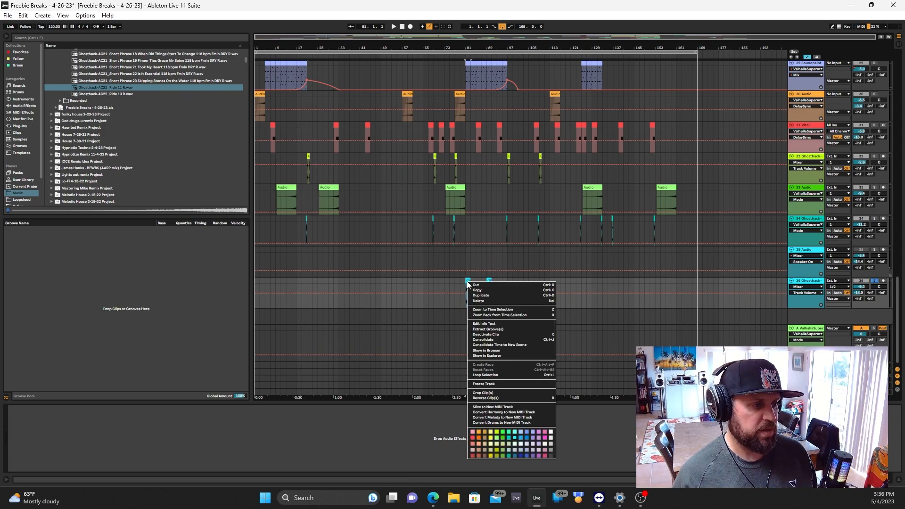
{"action": "left_click", "coordinate": [487, 351]}
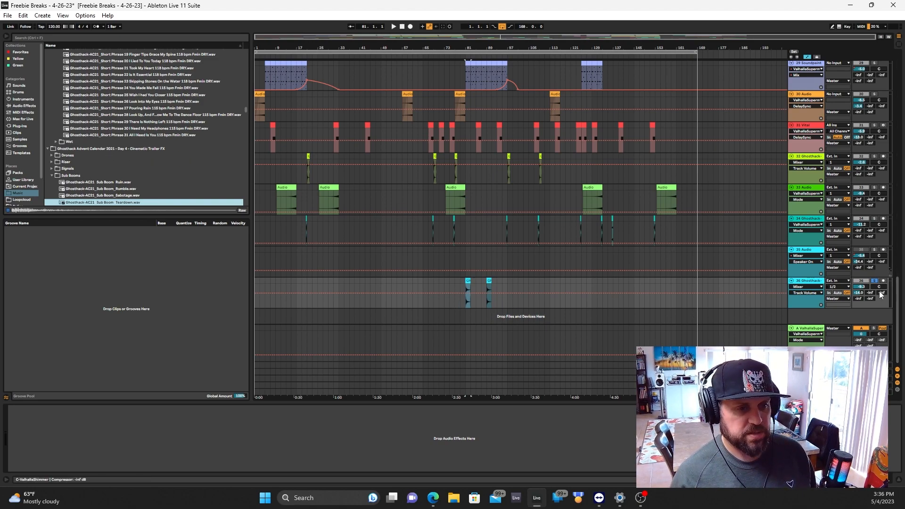
{"action": "key", "text": "space"}
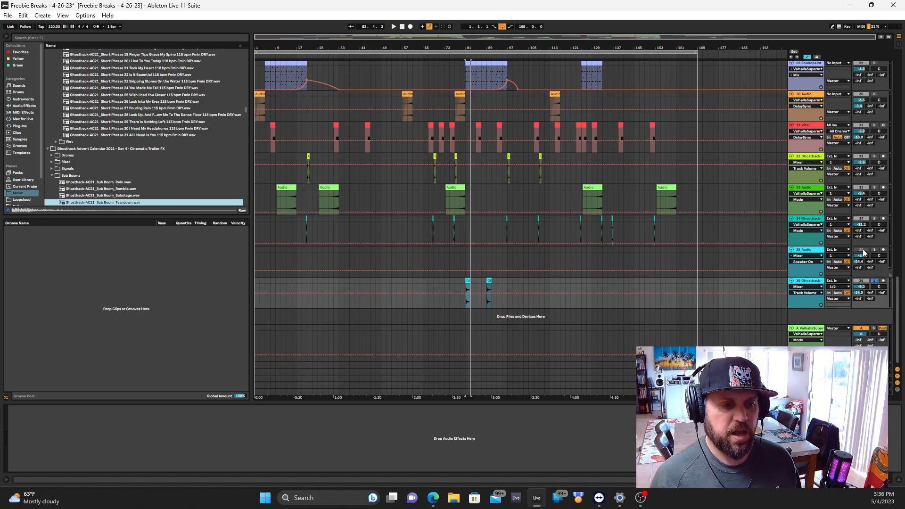
Review the Vinyl plugin settings on Audio track 35, closing the plugin window, and audition the track
{"action": "left_click", "coordinate": [711, 269]}
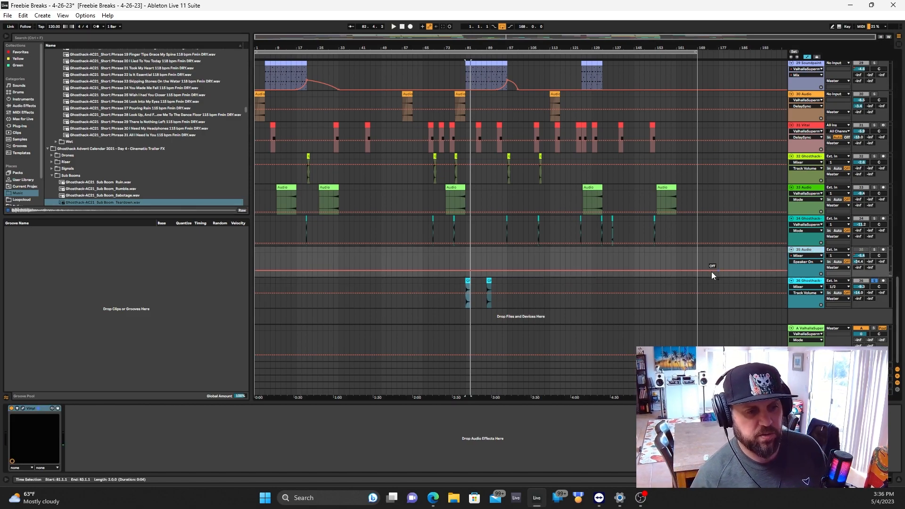
{"action": "left_click", "coordinate": [21, 408]}
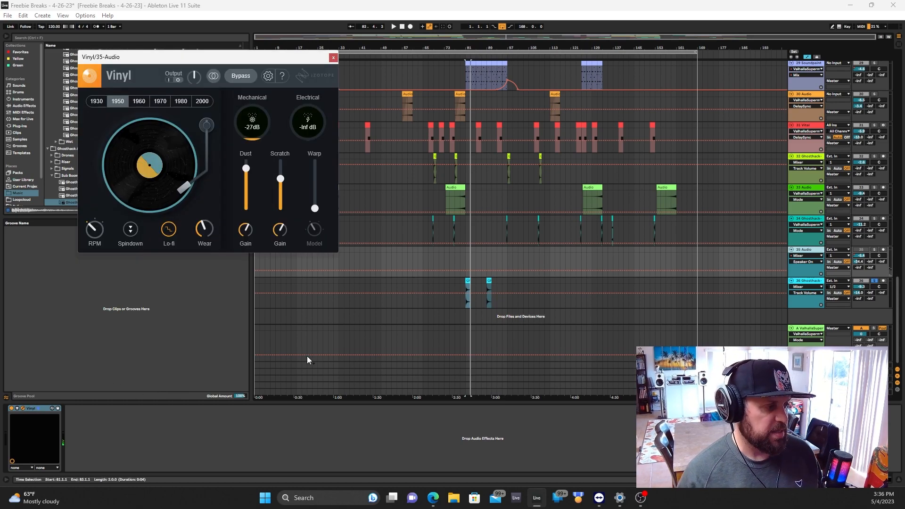
{"action": "left_click", "coordinate": [333, 57]}
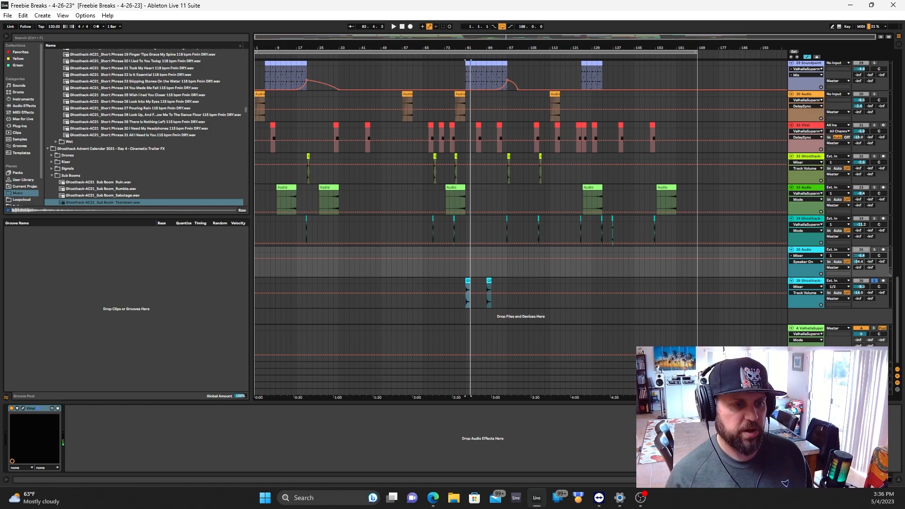
{"action": "left_click", "coordinate": [874, 249]}
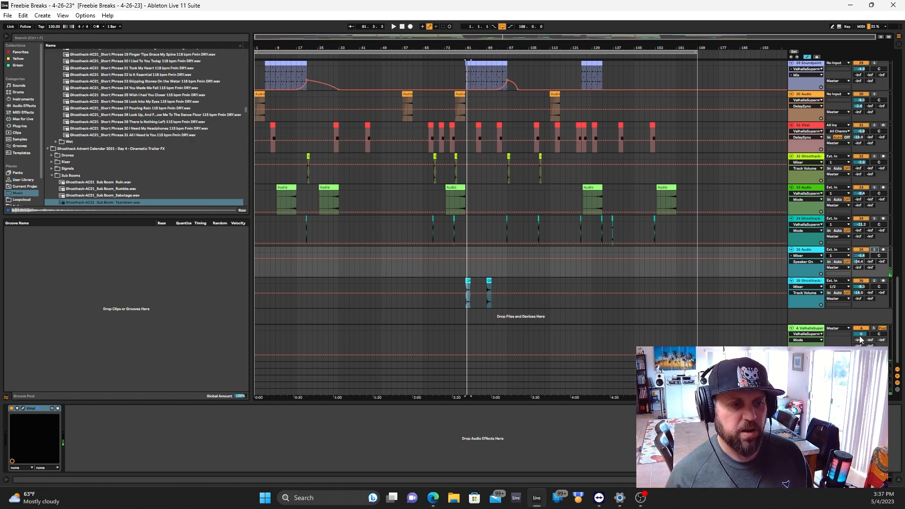
Review the ValhallaSupermassive settings on return track A, closing the plugin window
{"action": "left_click", "coordinate": [817, 332]}
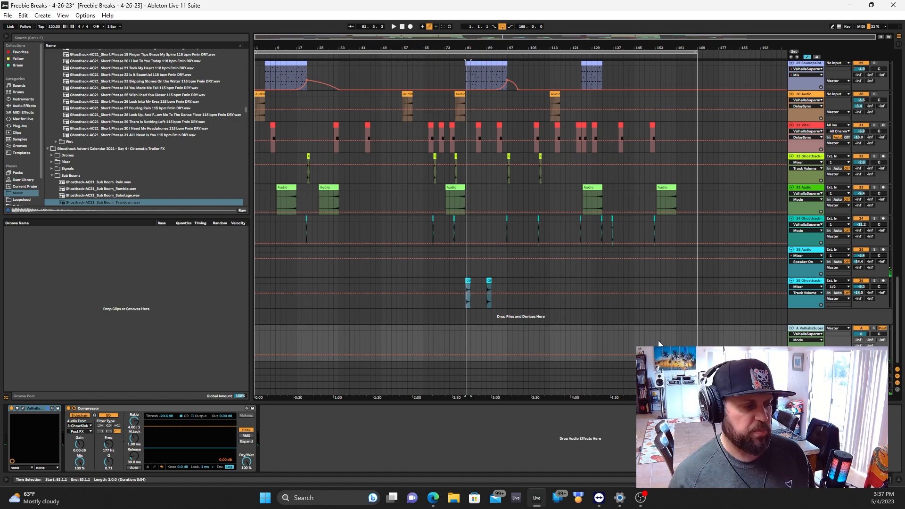
{"action": "left_click", "coordinate": [23, 409]}
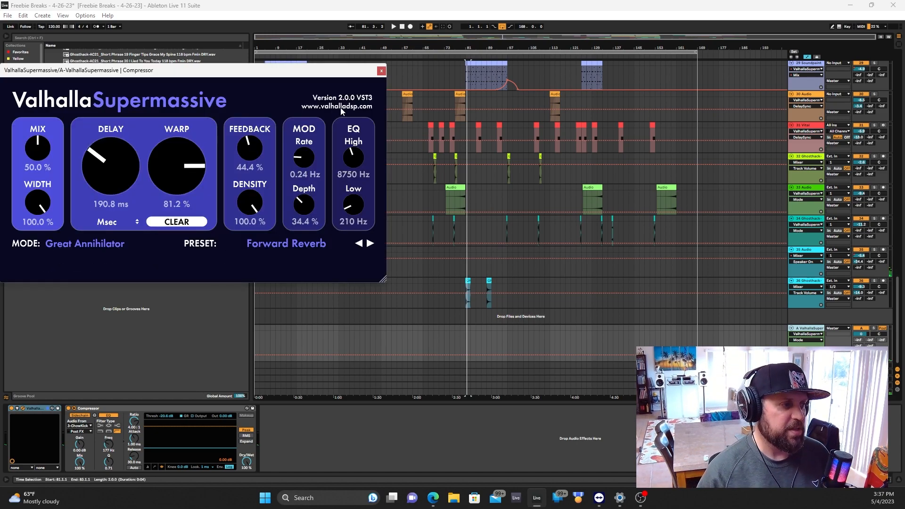
{"action": "left_click", "coordinate": [381, 70]}
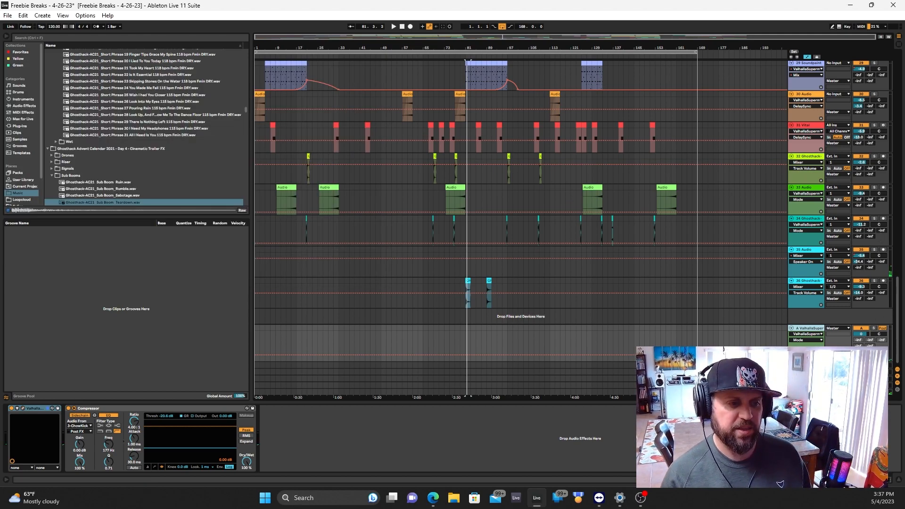
Review the Fresh Air settings on the master track, deactivate Audio track 35, and close the plugin window
{"action": "left_click", "coordinate": [806, 392]}
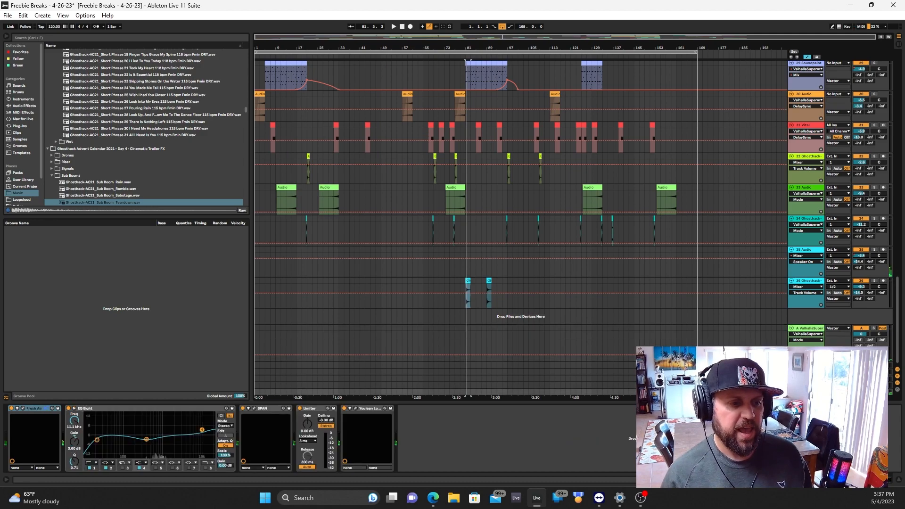
{"action": "left_click", "coordinate": [24, 409]}
{"action": "left_click_drag", "start_coordinate": [250, 65], "coordinate": [351, 75]}
{"action": "left_click", "coordinate": [861, 250]}
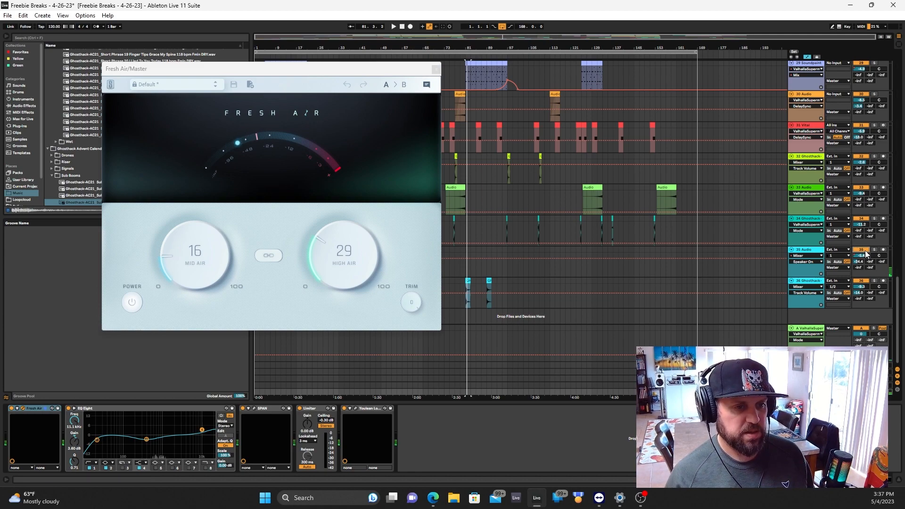
{"action": "left_click", "coordinate": [435, 70]}
Review the master track's EQ Eight, SPAN, Limiter and Youlean Loudness Meter 2, closing the open plugin windows
{"action": "left_click", "coordinate": [145, 414]}
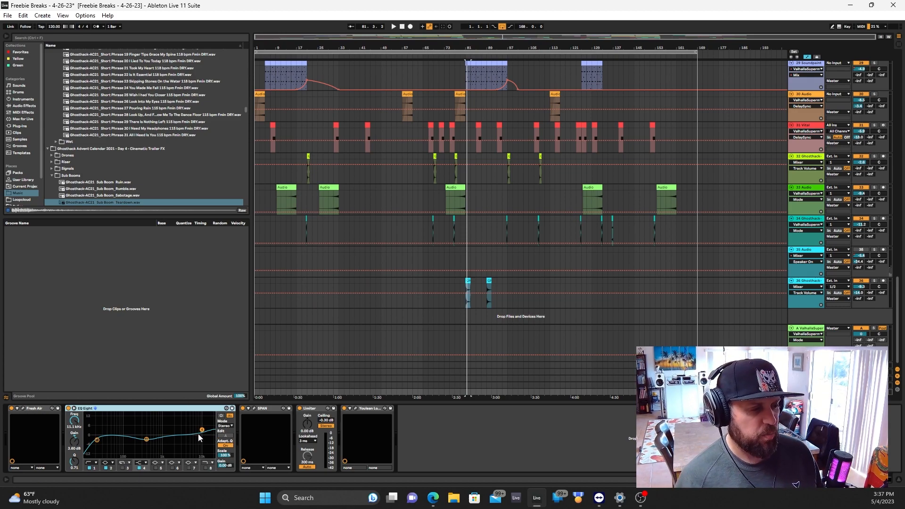
{"action": "left_click", "coordinate": [255, 408]}
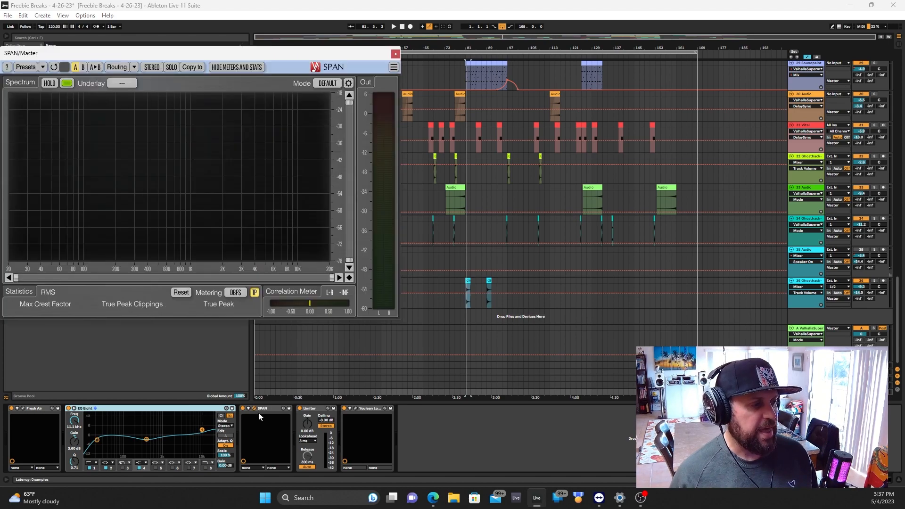
{"action": "left_click", "coordinate": [355, 408]}
{"action": "left_click_drag", "start_coordinate": [403, 59], "coordinate": [801, 44]}
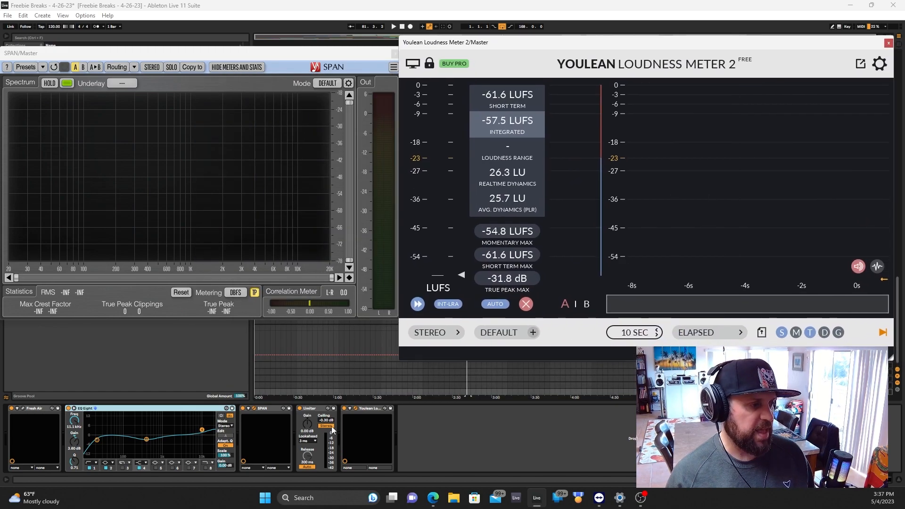
{"action": "left_click", "coordinate": [317, 413]}
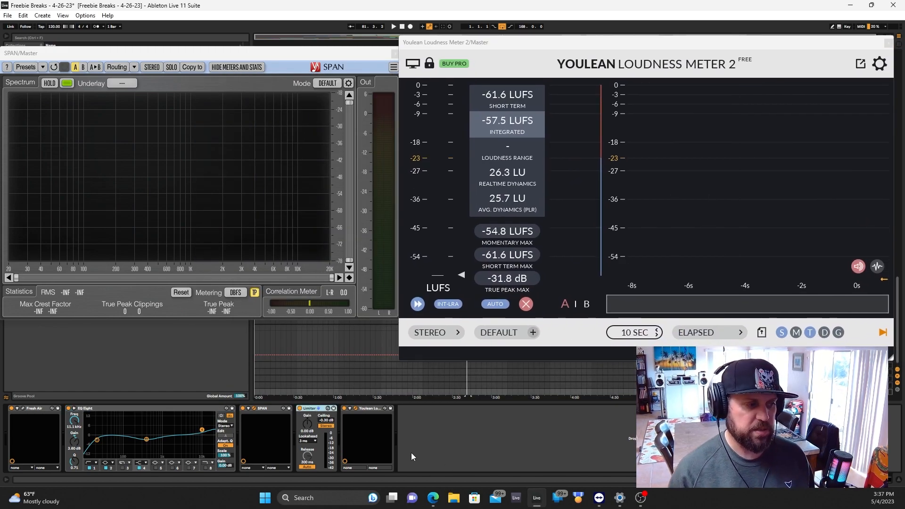
{"action": "left_click_drag", "start_coordinate": [673, 43], "coordinate": [517, 42]}
{"action": "left_click", "coordinate": [733, 42]}
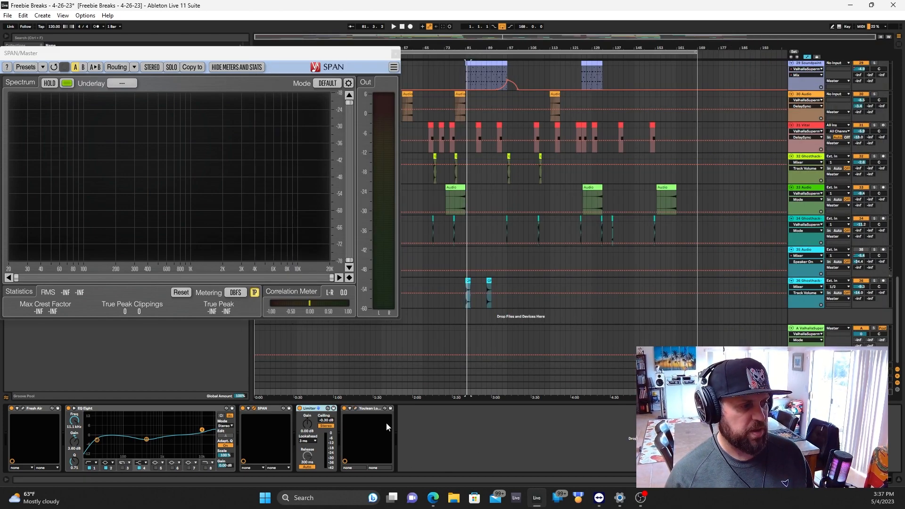
{"action": "left_click", "coordinate": [395, 53]}
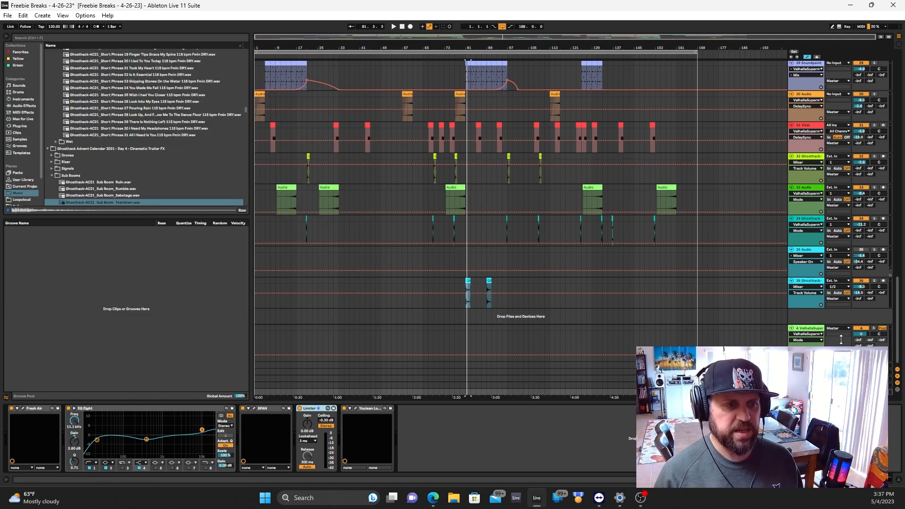
Shrink the return track area of the arrangement and bring the project's upper synth and drum tracks into view
{"action": "left_click_drag", "start_coordinate": [793, 331], "coordinate": [793, 355]}
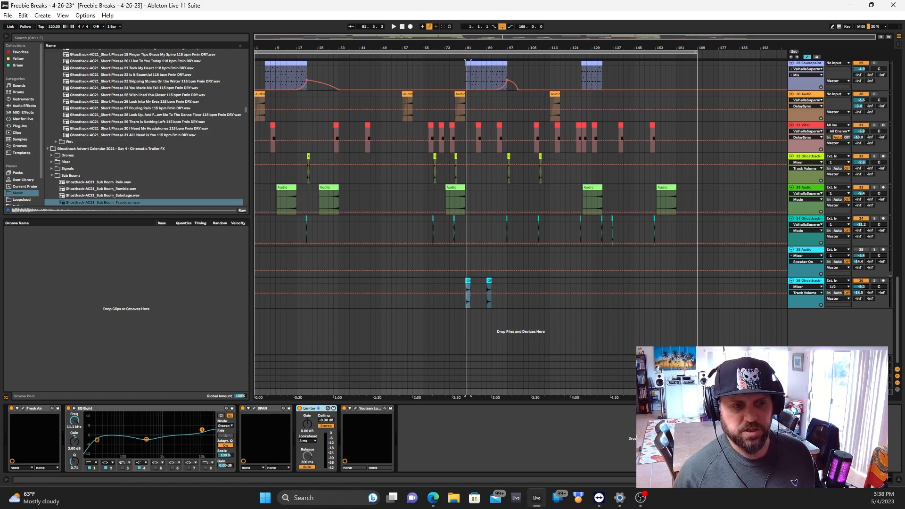
{"action": "scroll", "coordinate": [571, 207], "scroll_direction": "up", "scroll_amount": 15}
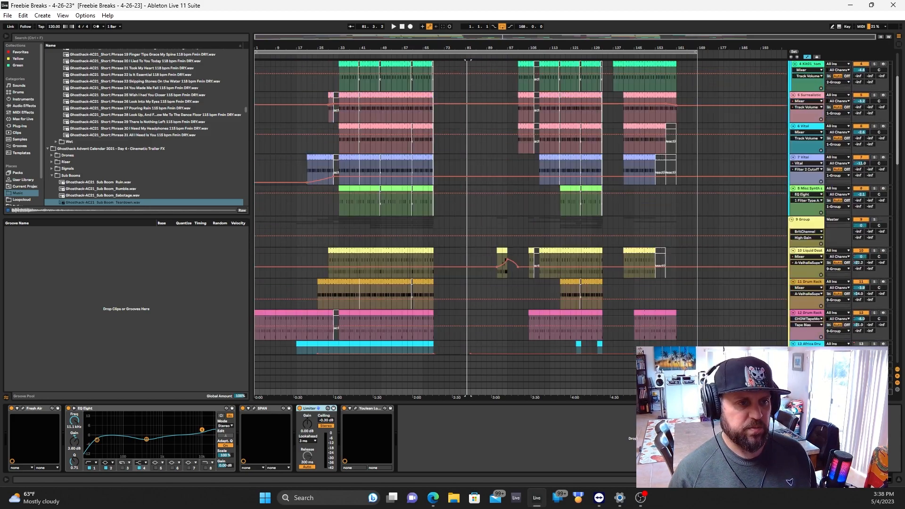